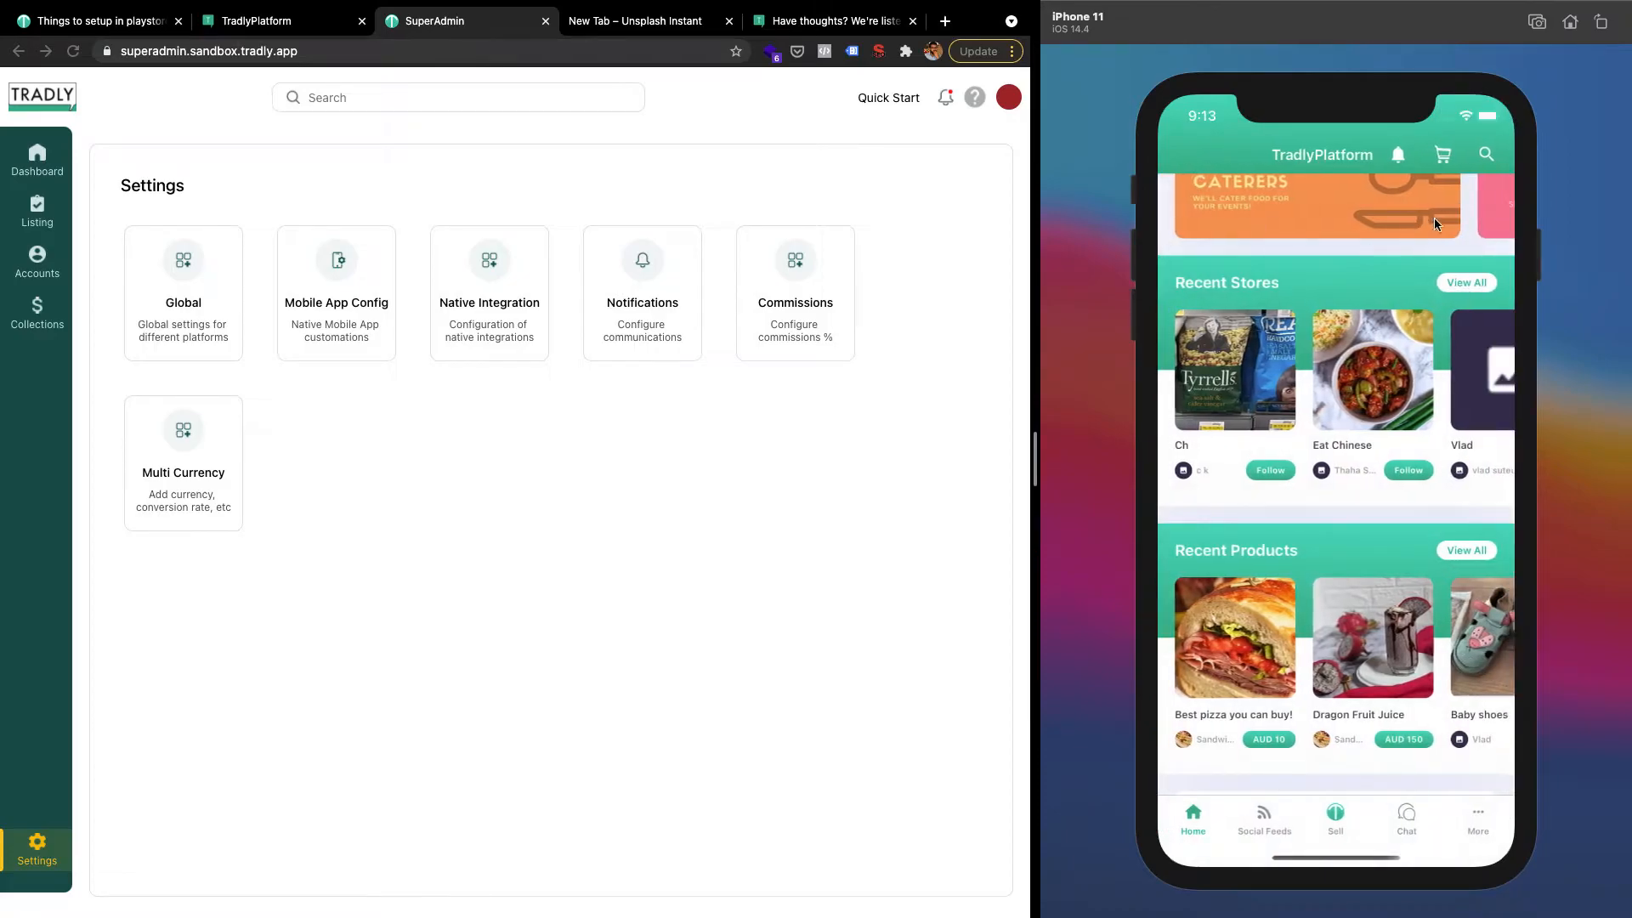
Share the Best pizza you can buy! product from Recent Products to Messages
scroll(1248, 629, "down", 2)
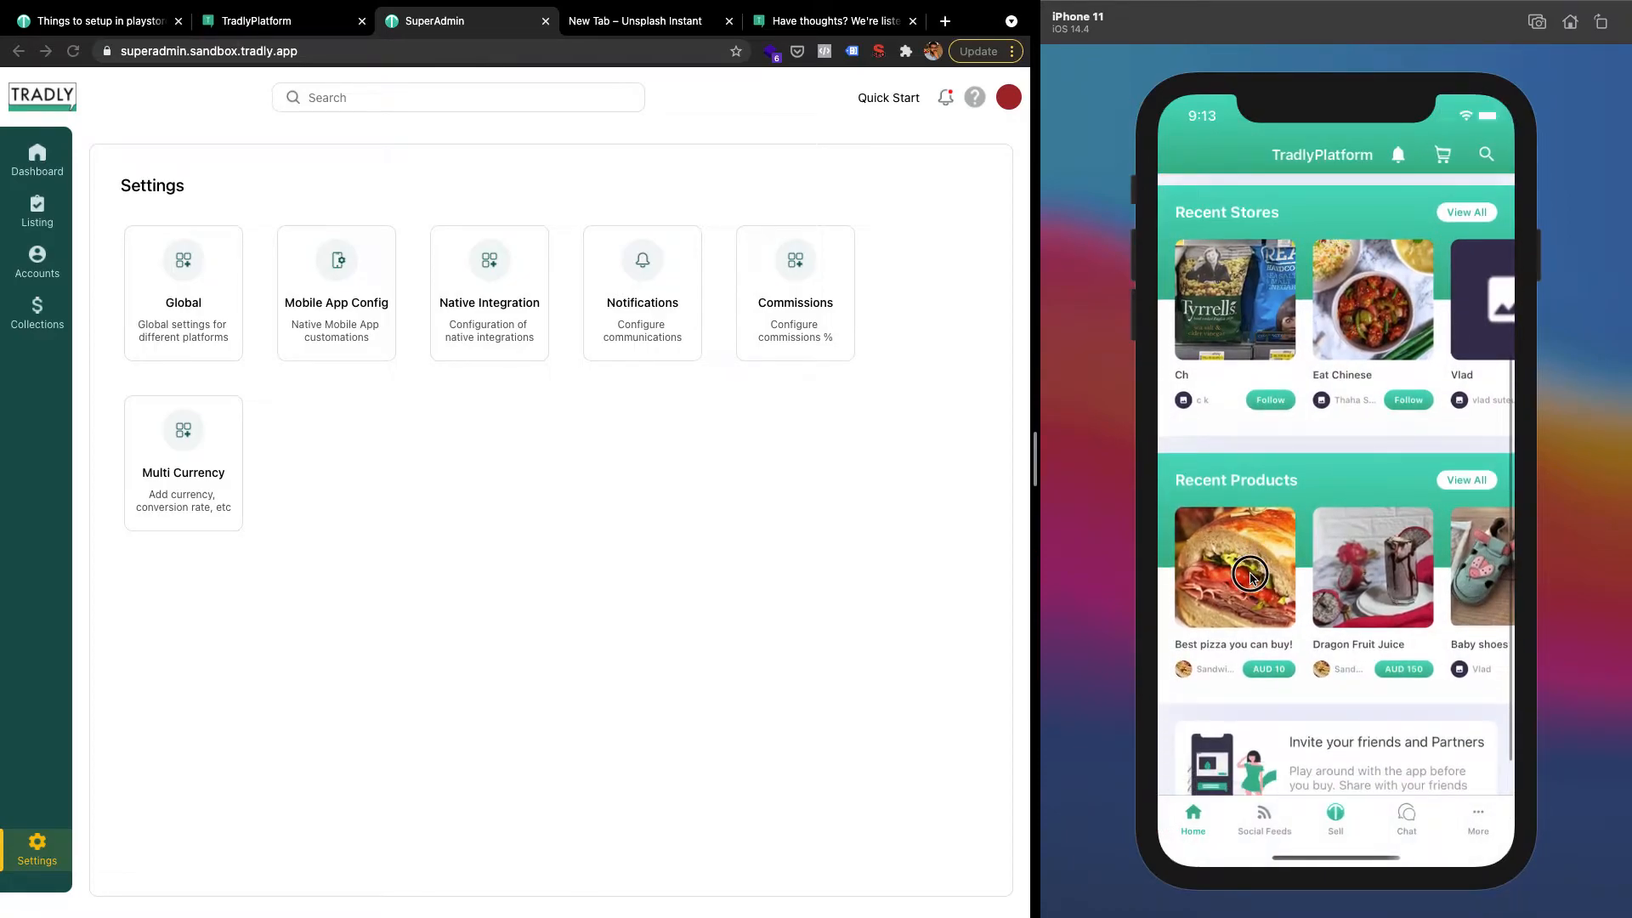
left_click(1250, 579)
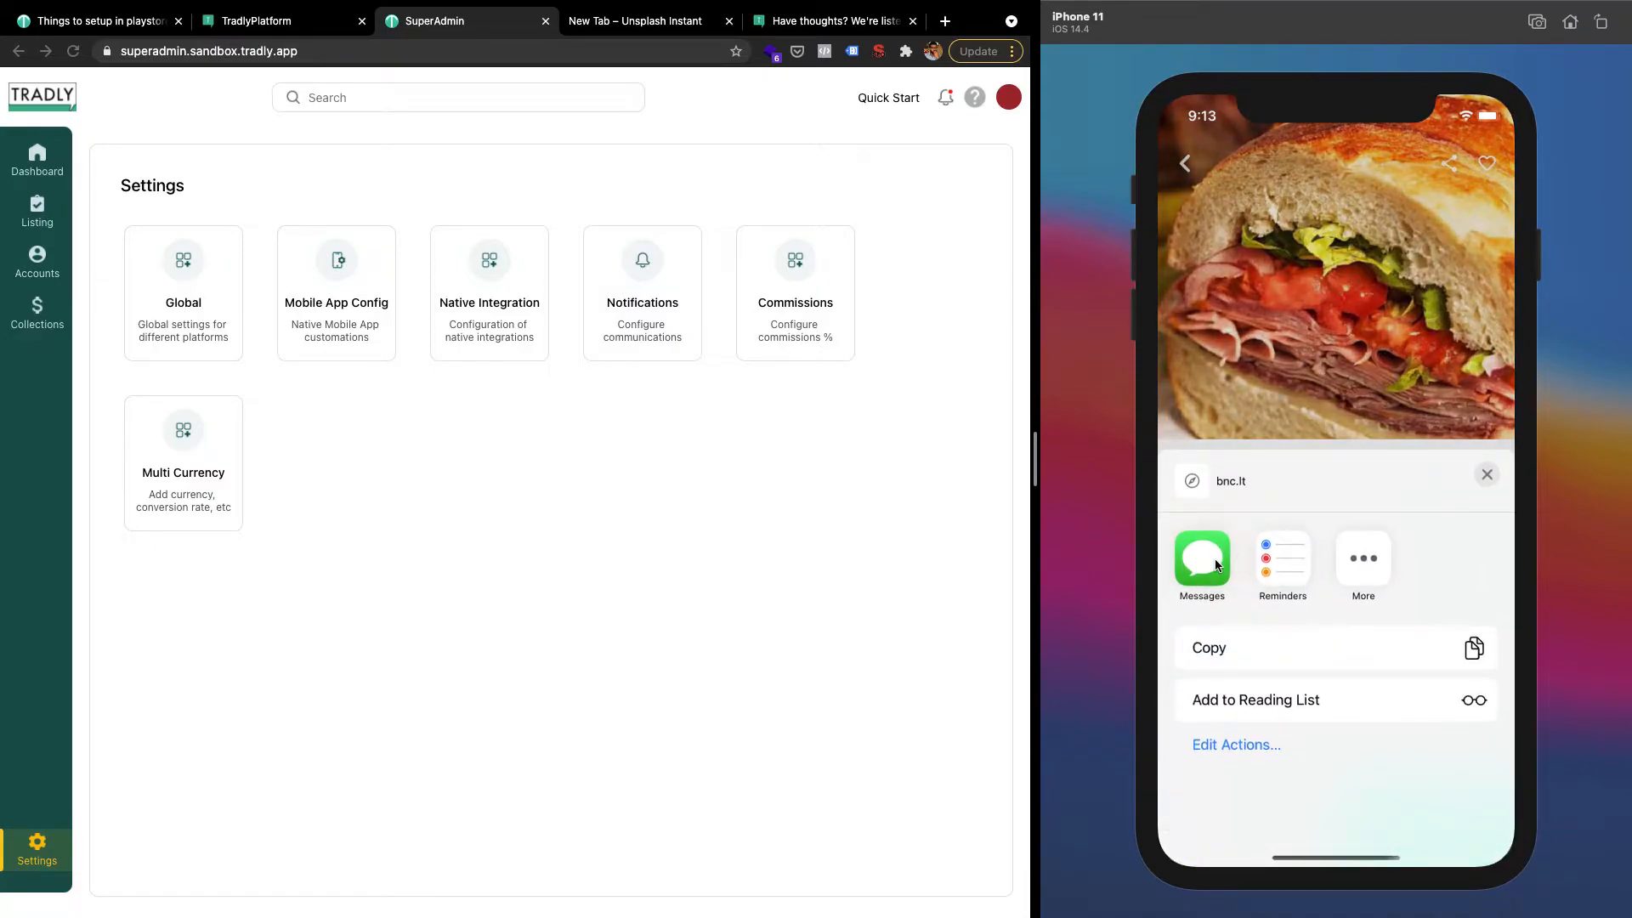
left_click(1215, 565)
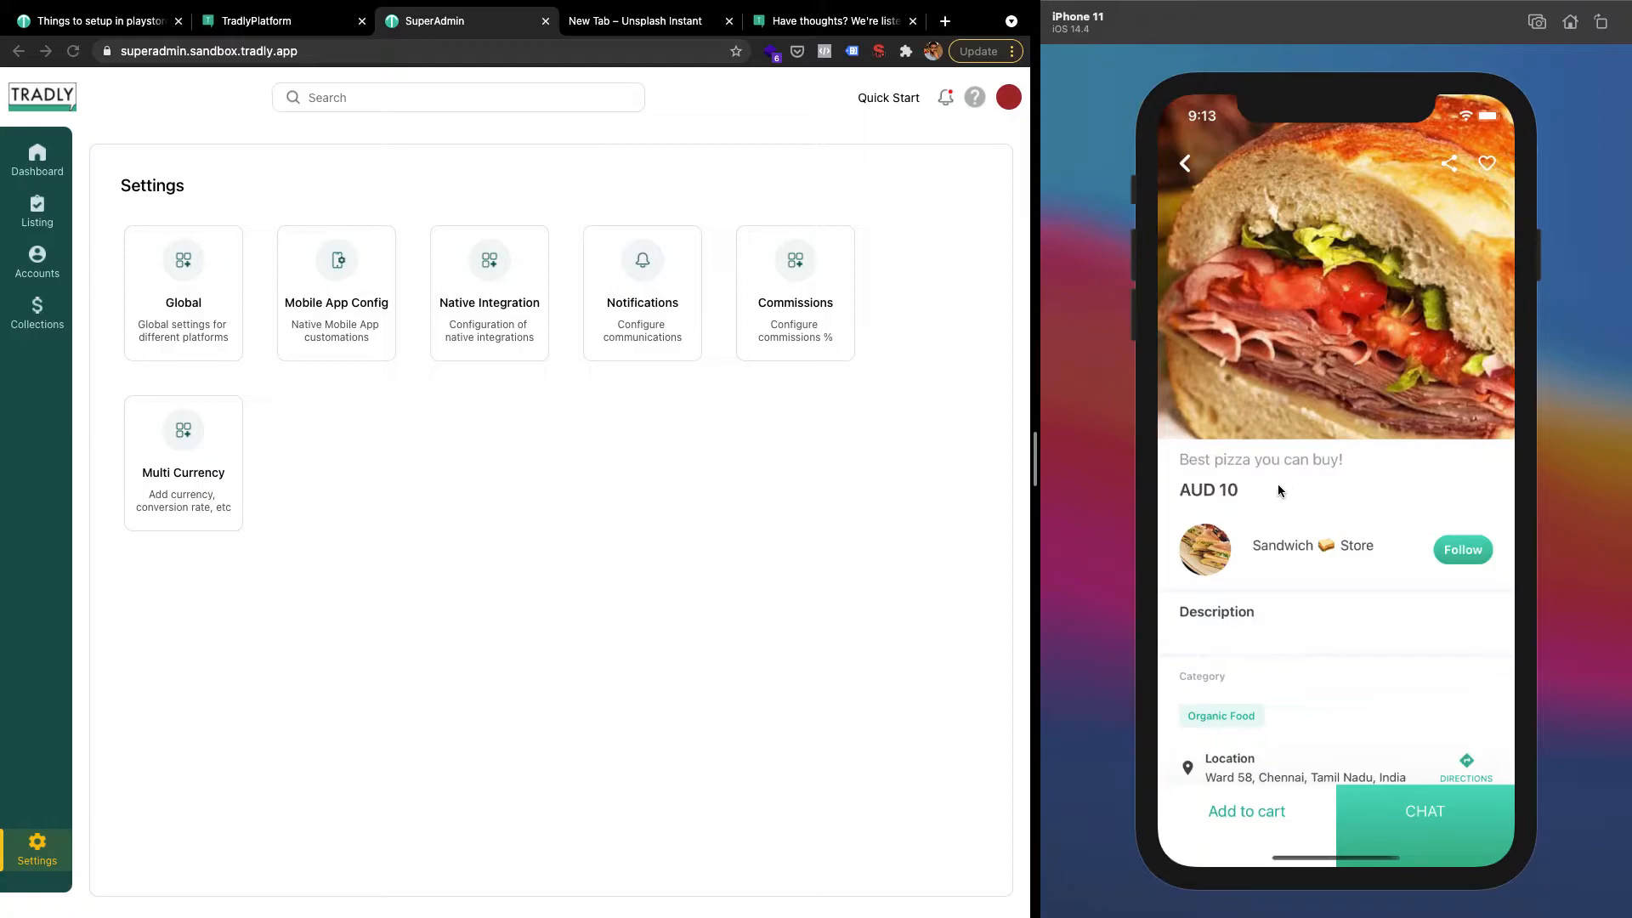
Go back to the home screen's first page and open the Messages app
left_click(1569, 21)
left_click_drag(1324, 431, 1483, 430)
left_click(1379, 808)
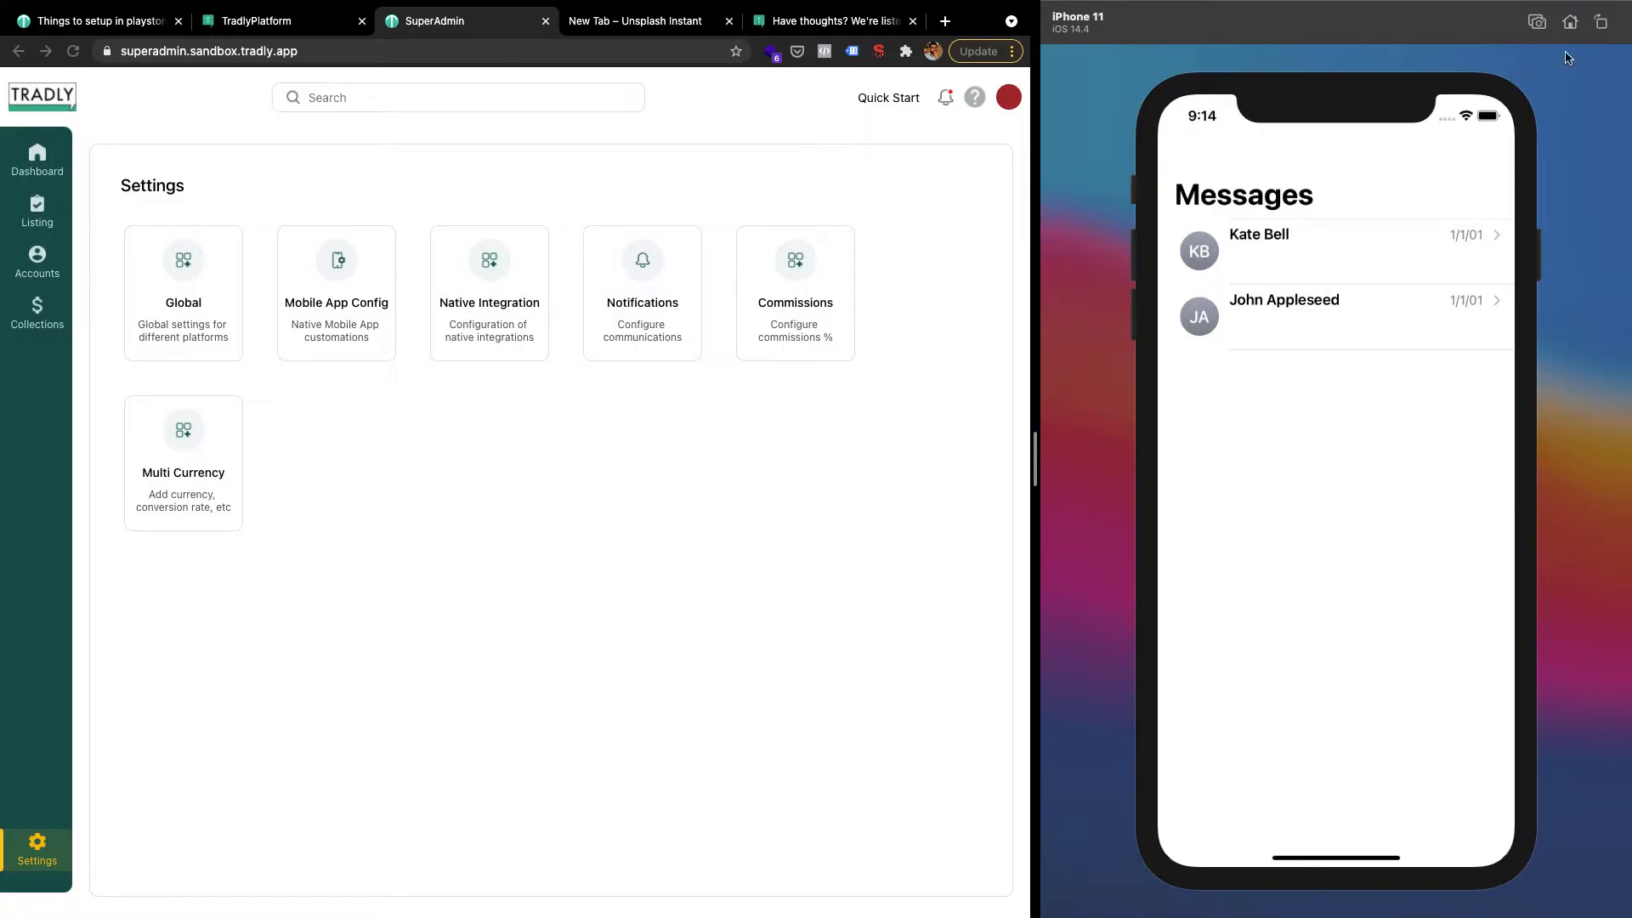
Leave Messages and reopen the Tradly marketplace app from the second home page
left_click(1574, 26)
left_click_drag(1398, 489, 1176, 484)
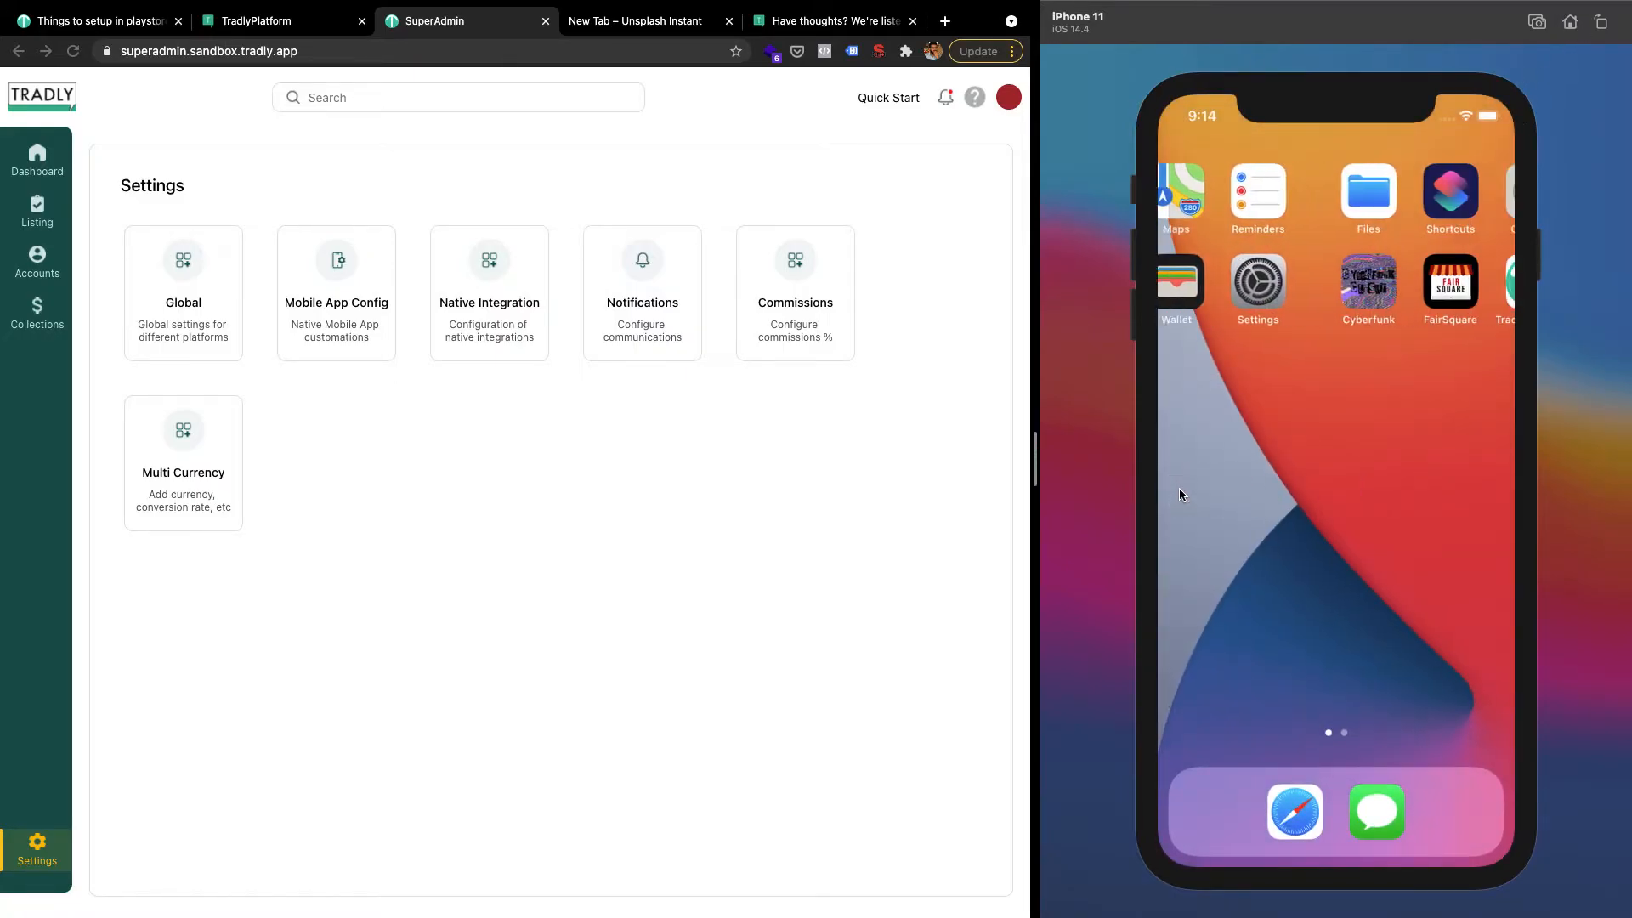
left_click(1375, 293)
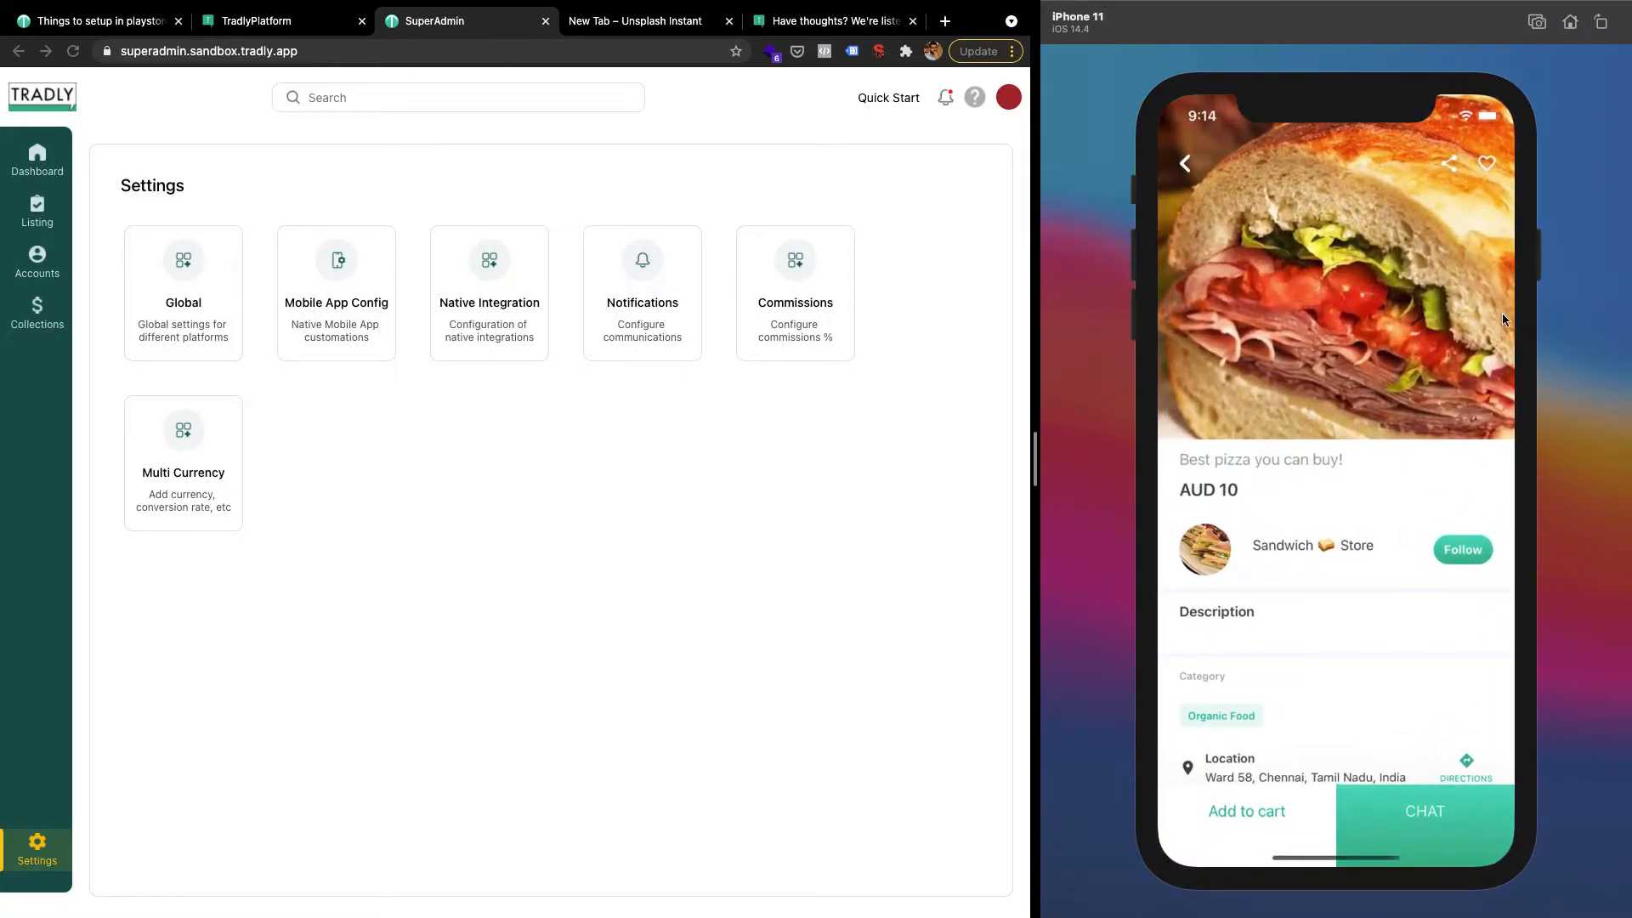
Share the product link to a new reminder with the note 'Sss', save it, and go home
left_click(1450, 163)
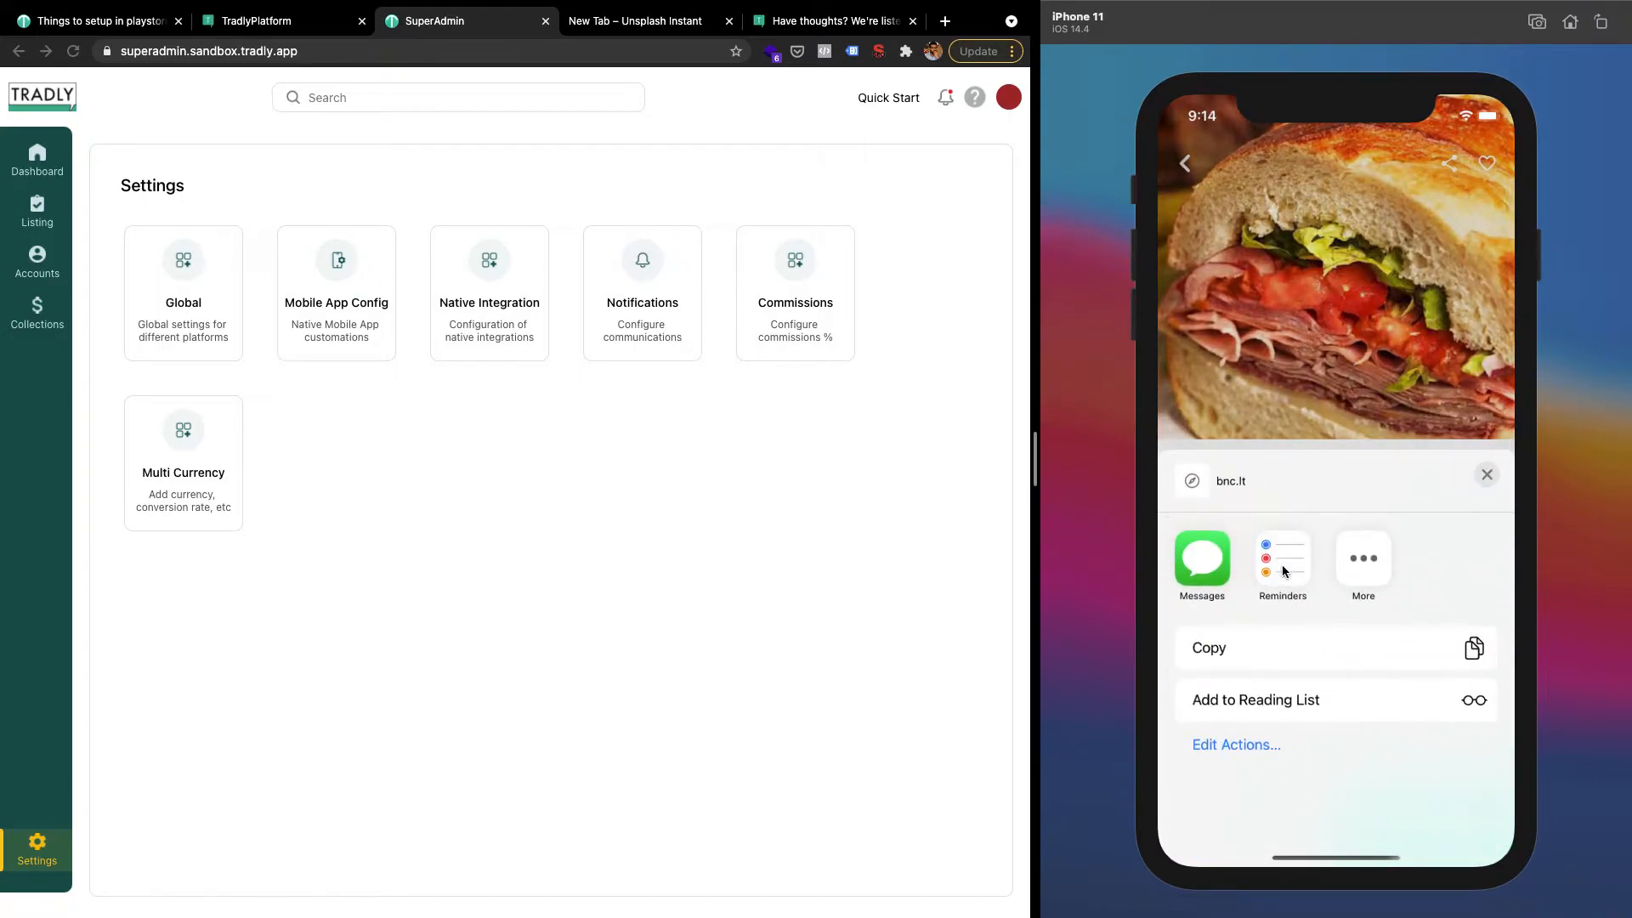
left_click(1282, 568)
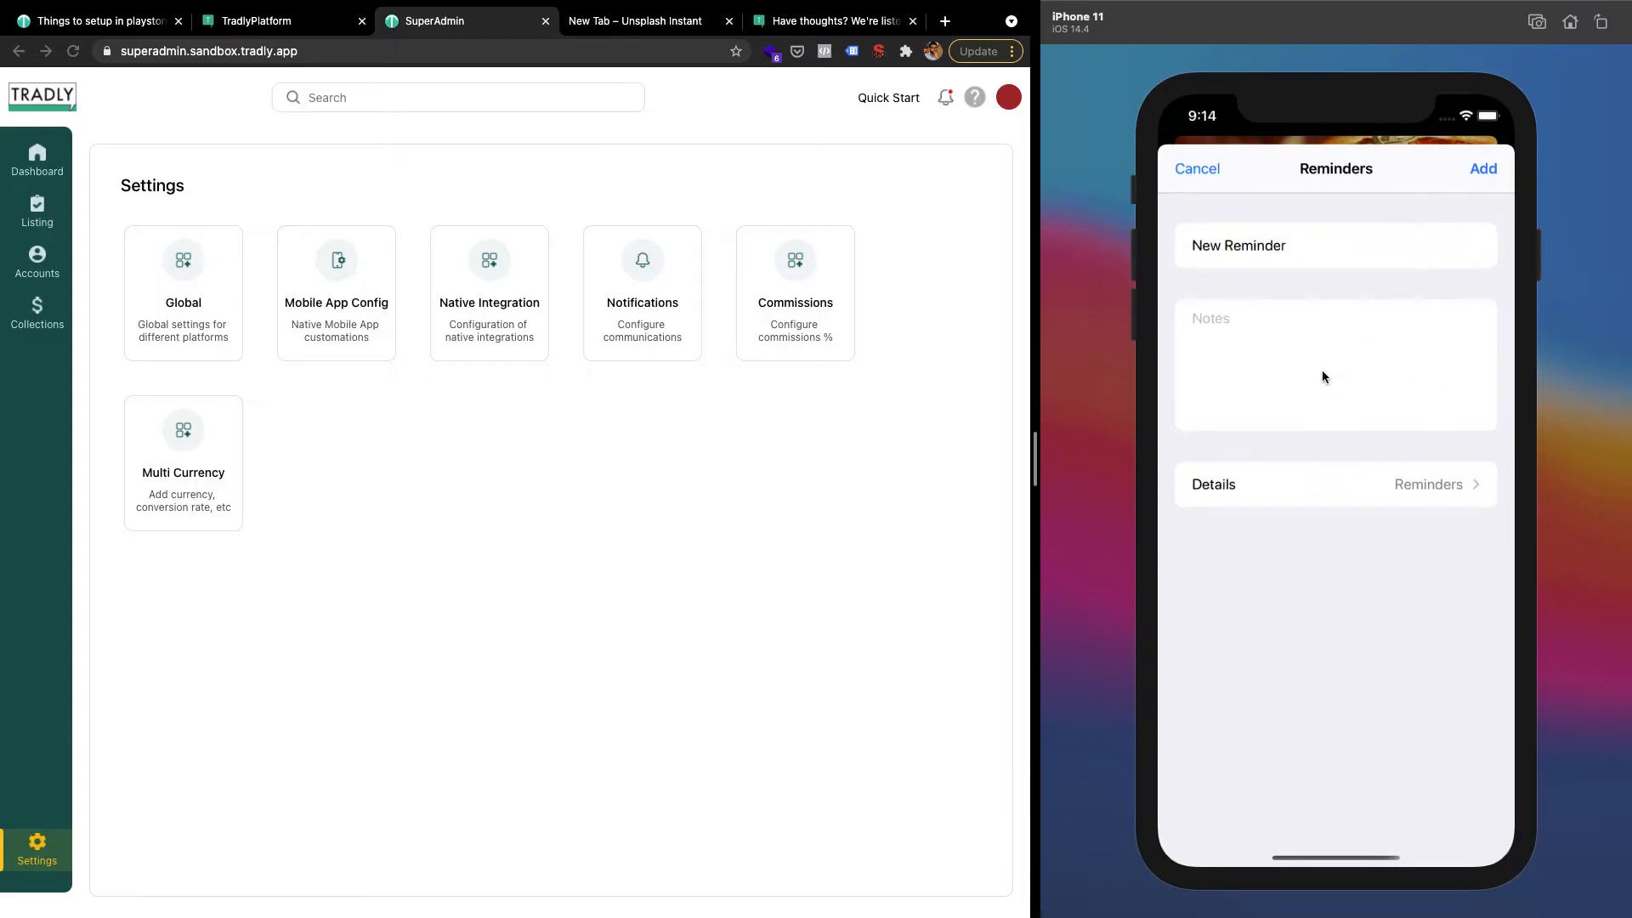
left_click(1323, 370)
type("Sss")
left_click(1490, 176)
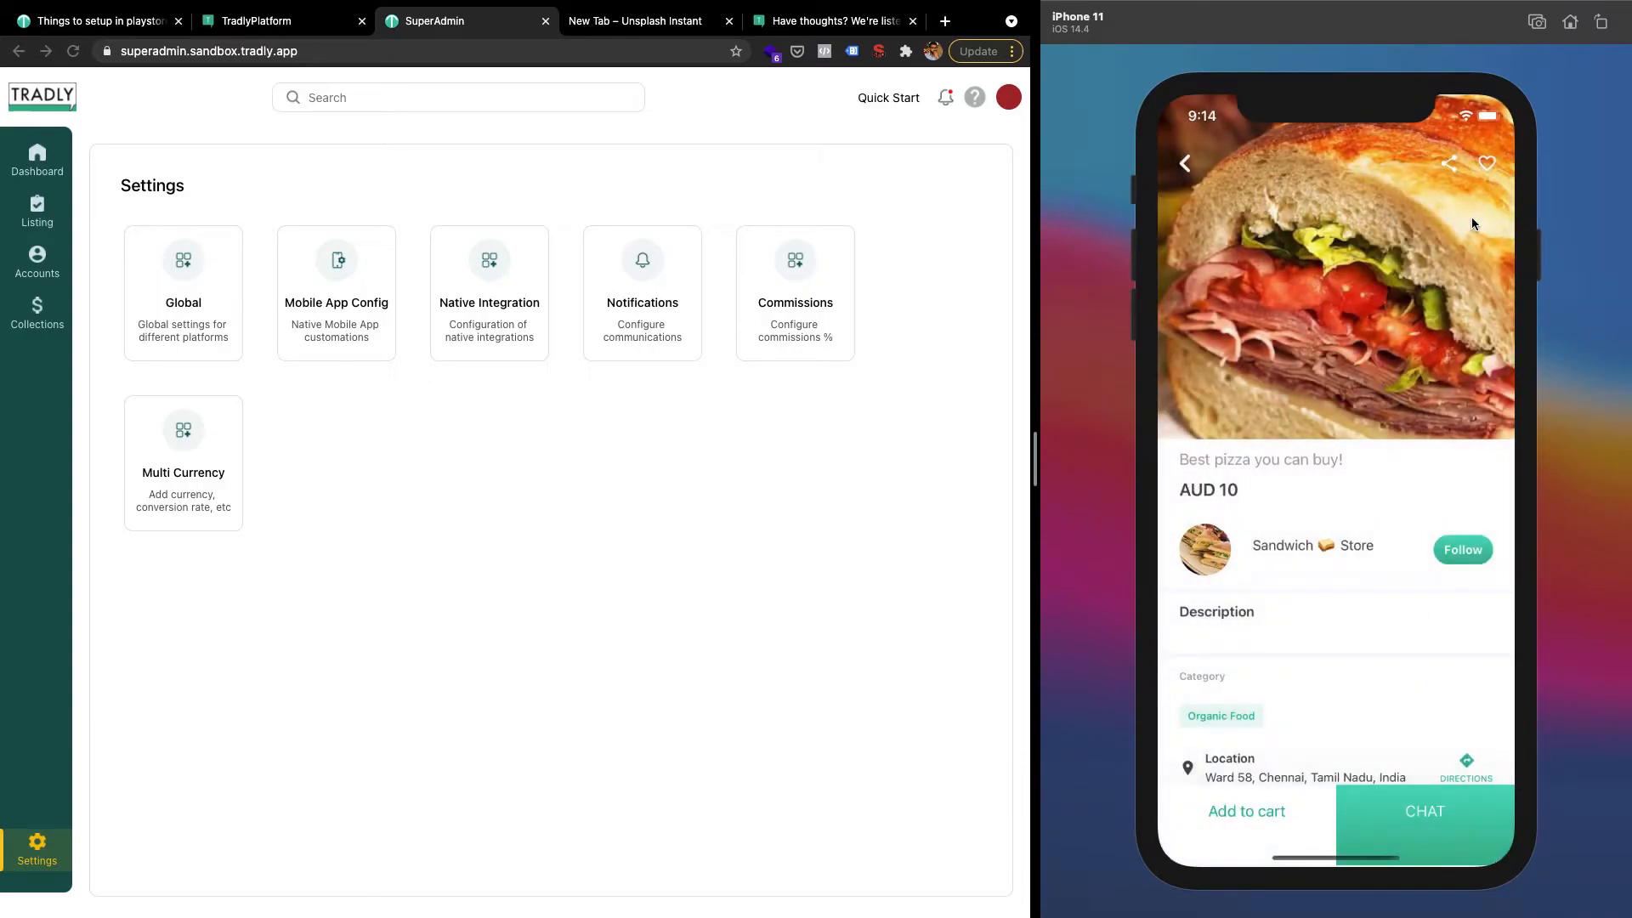
left_click(1570, 22)
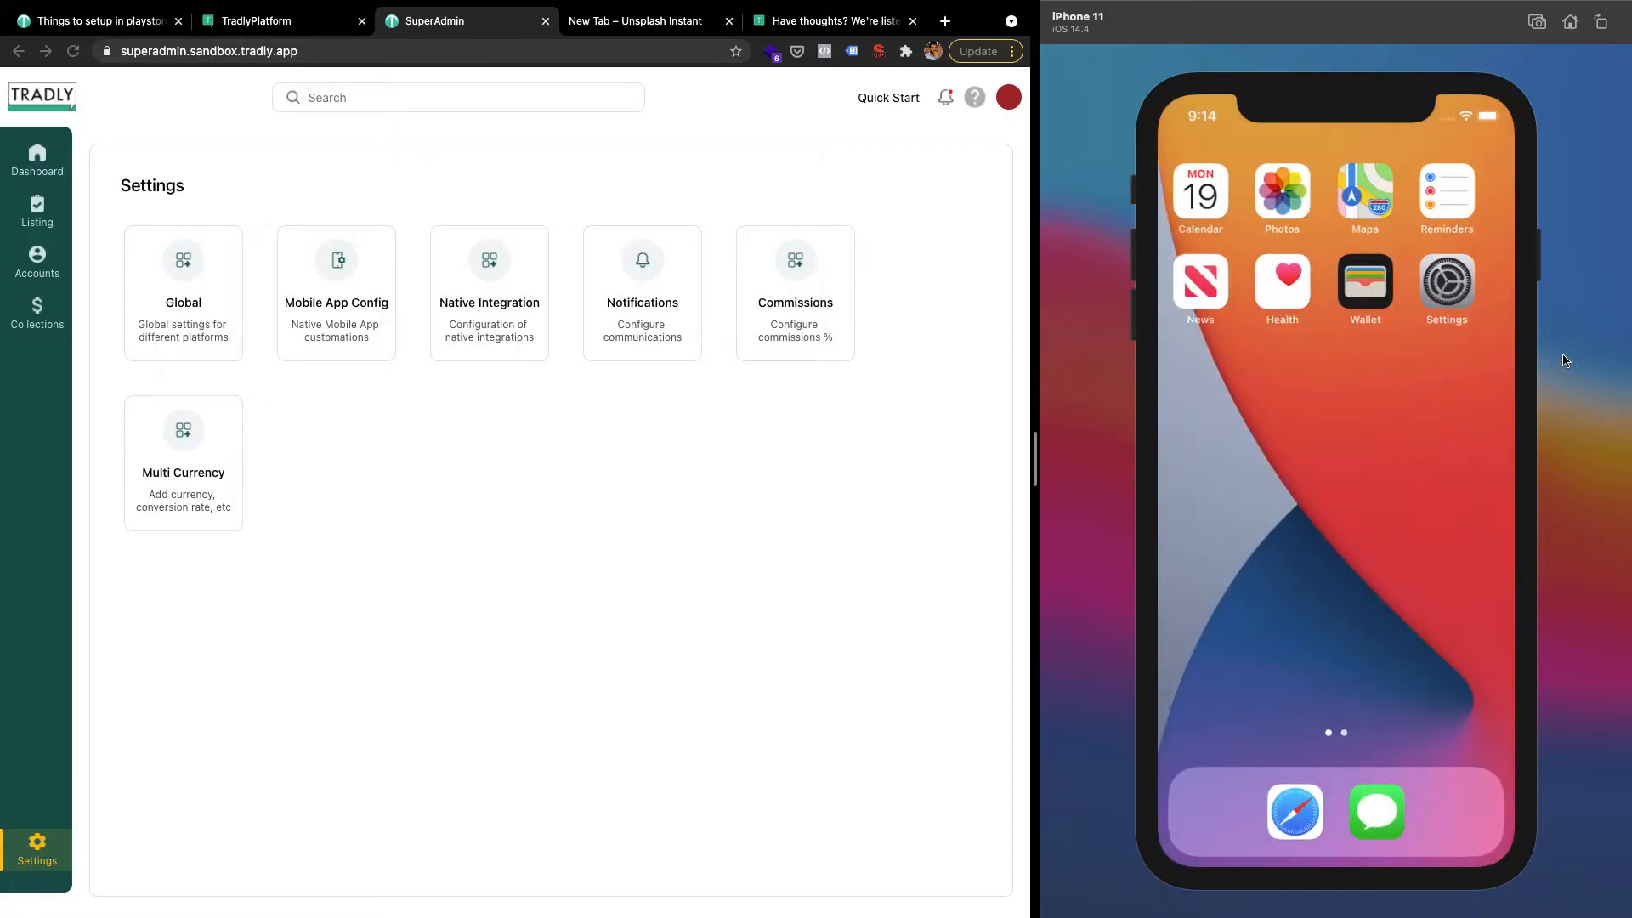
Open Reminders, decline location access and get past the welcome screen
left_click(1454, 194)
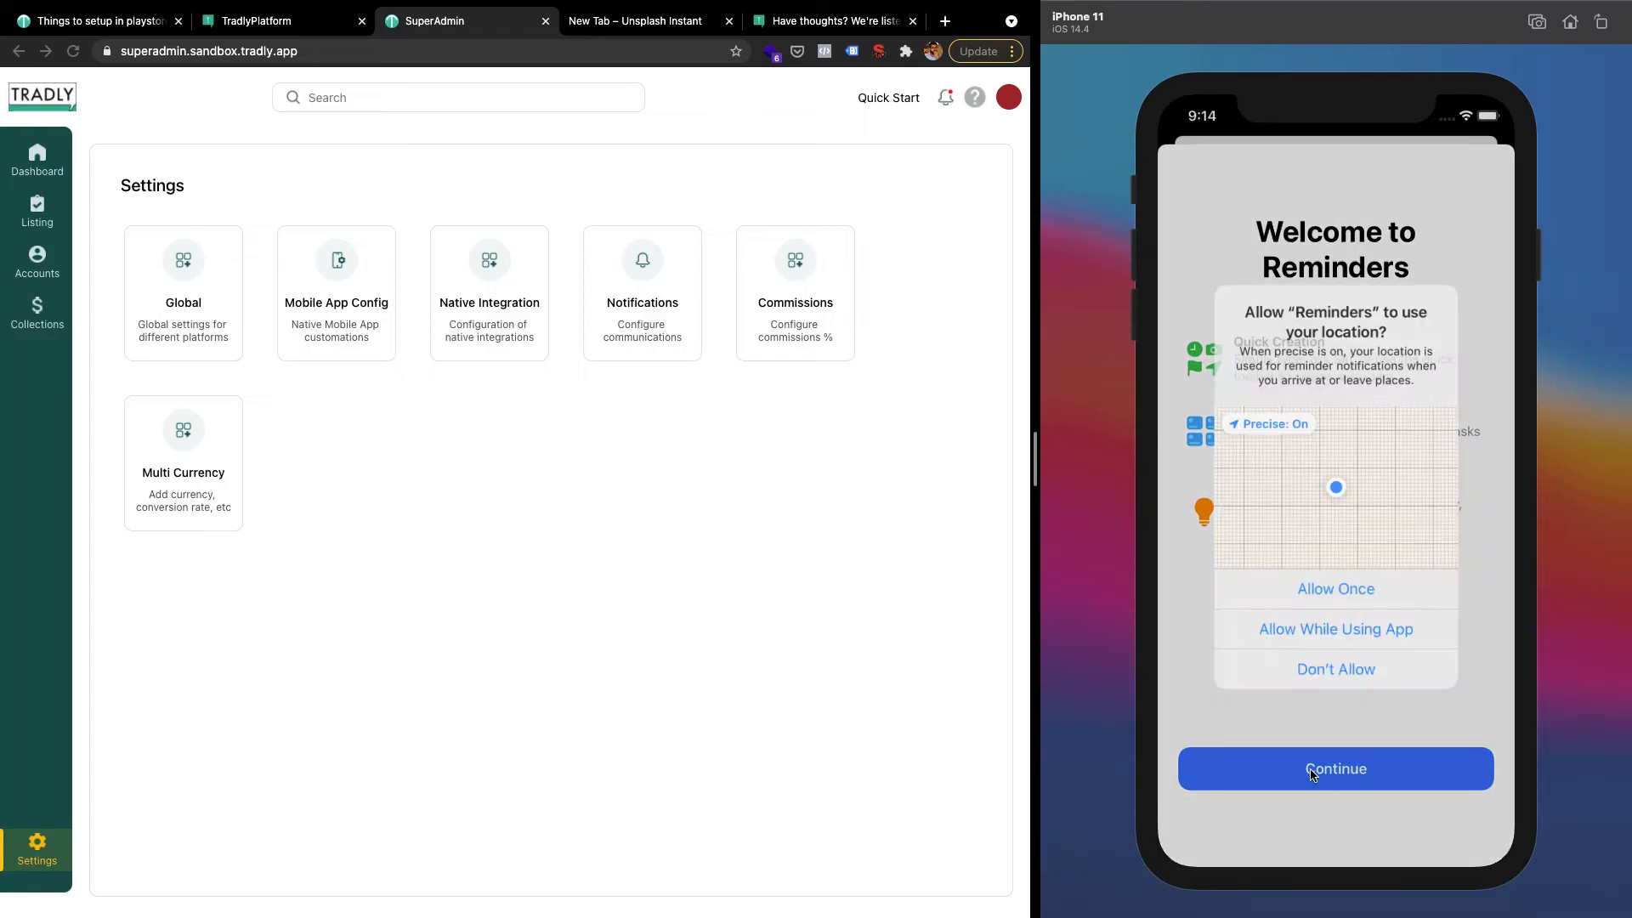
left_click(1329, 656)
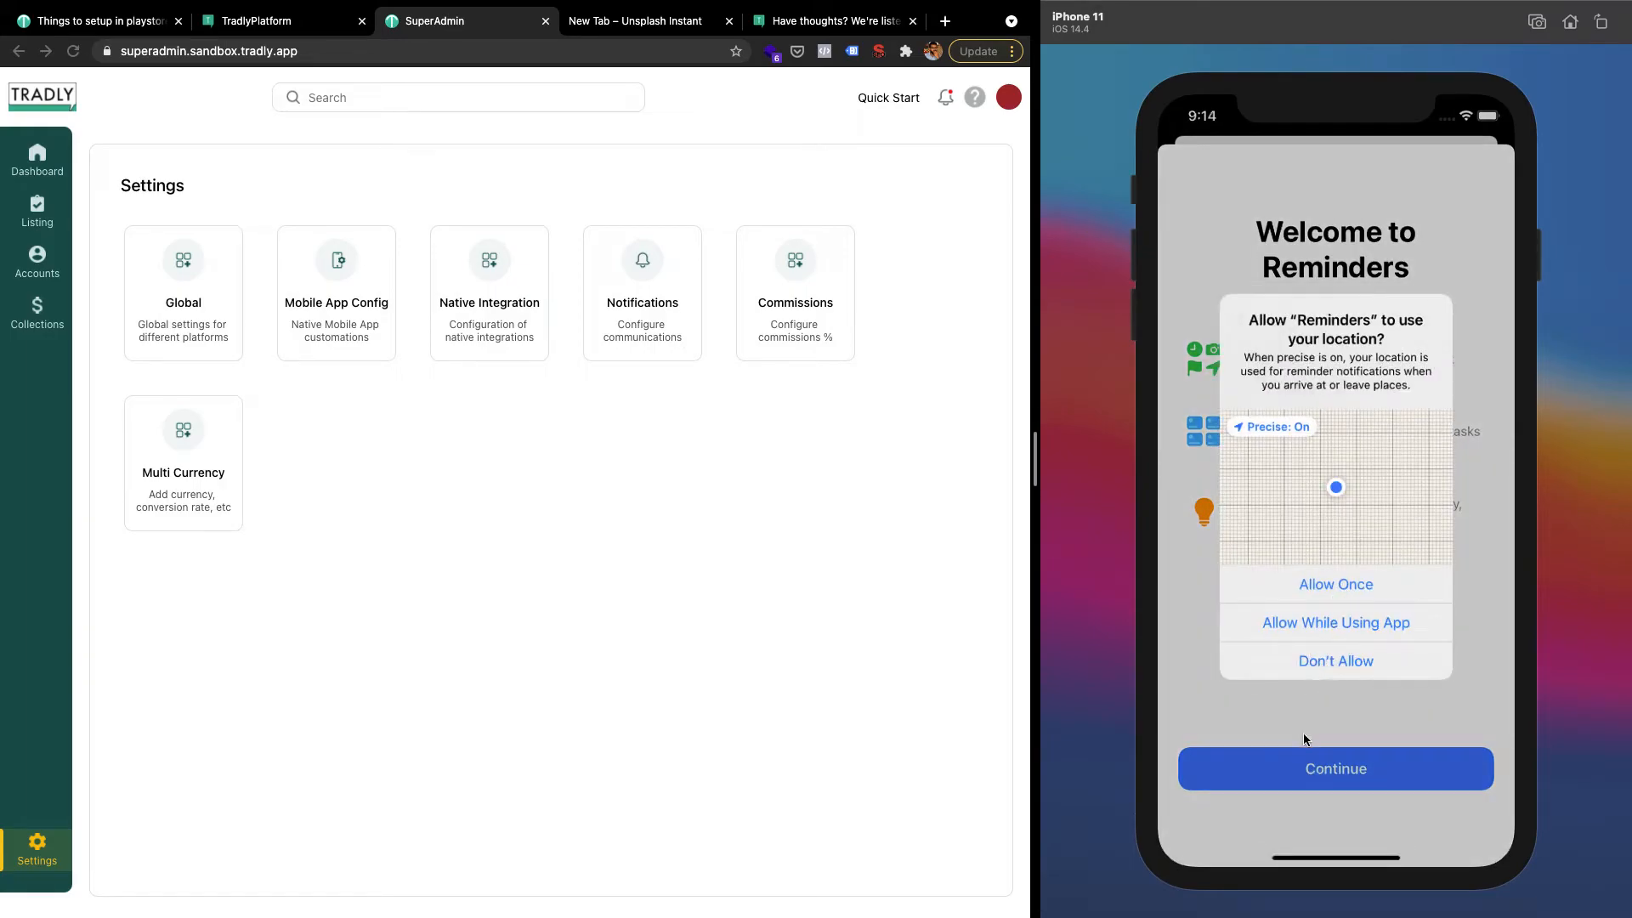
left_click(1288, 543)
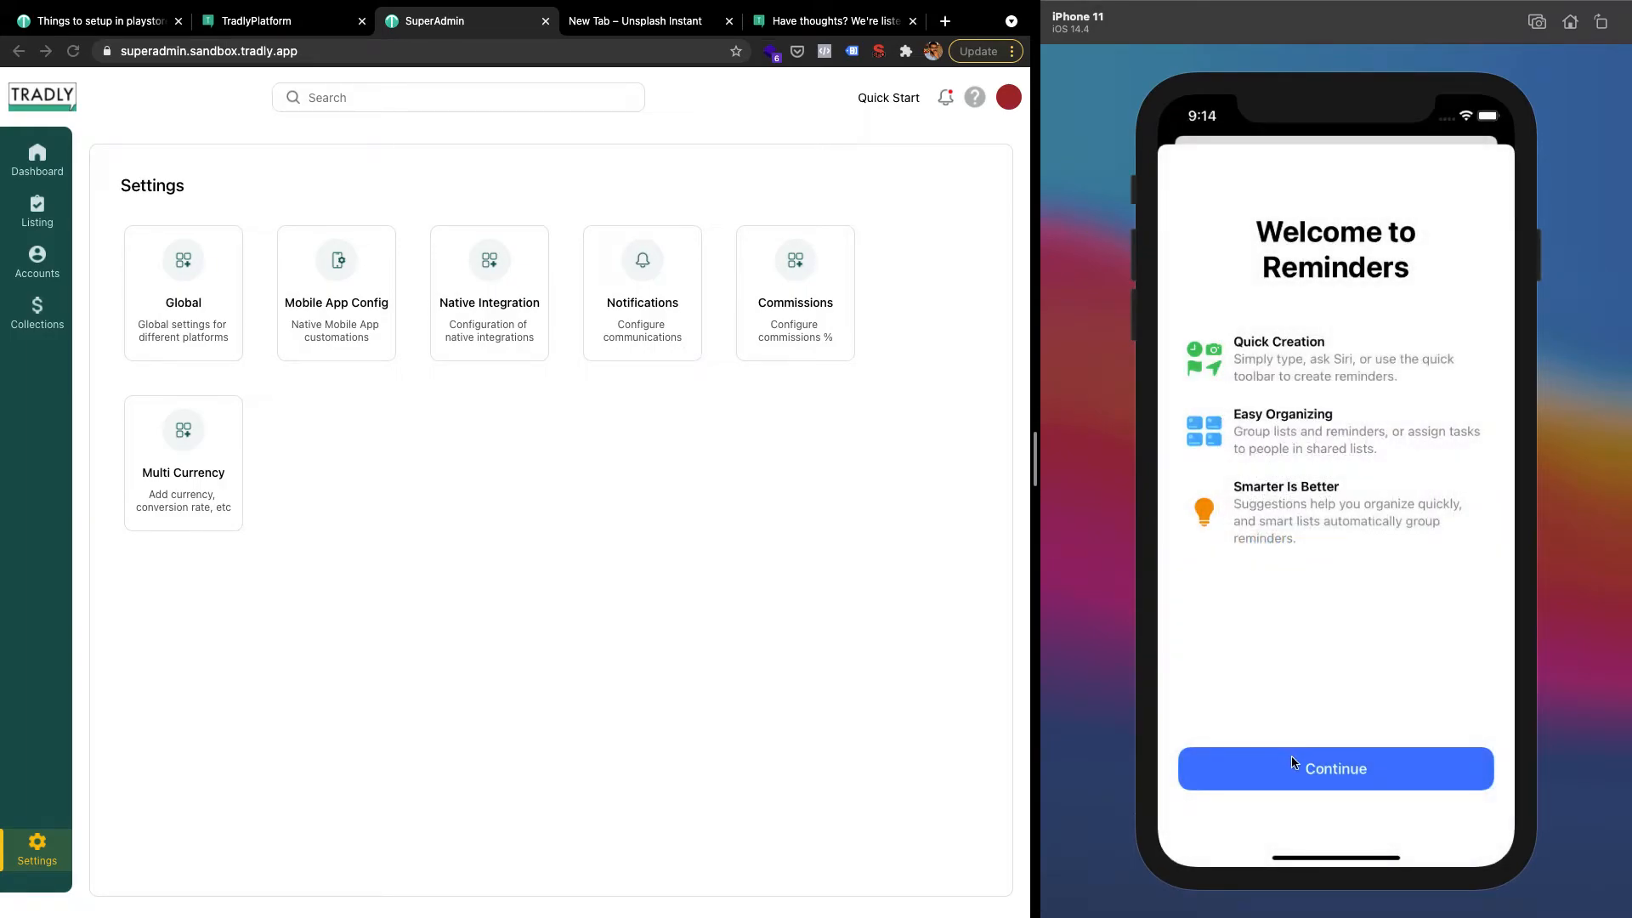
left_click(1292, 765)
Inspect the New Reminder's details with its Sss note, cancel, and return to Tradly's page
left_click(1275, 338)
left_click(1256, 242)
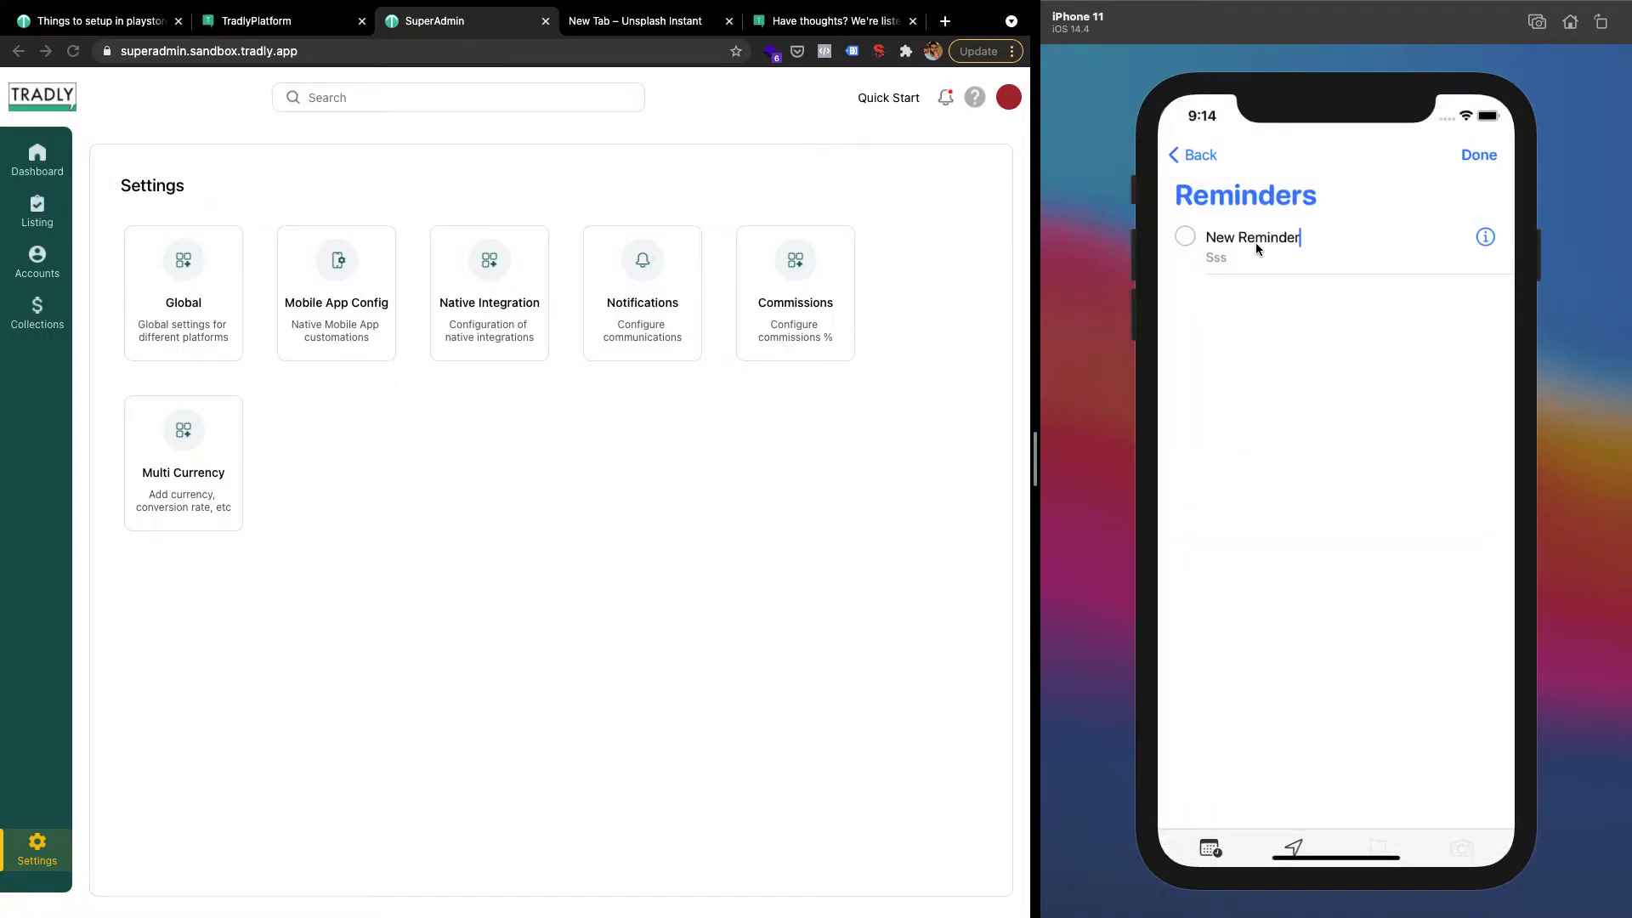
left_click(1477, 245)
left_click(1478, 241)
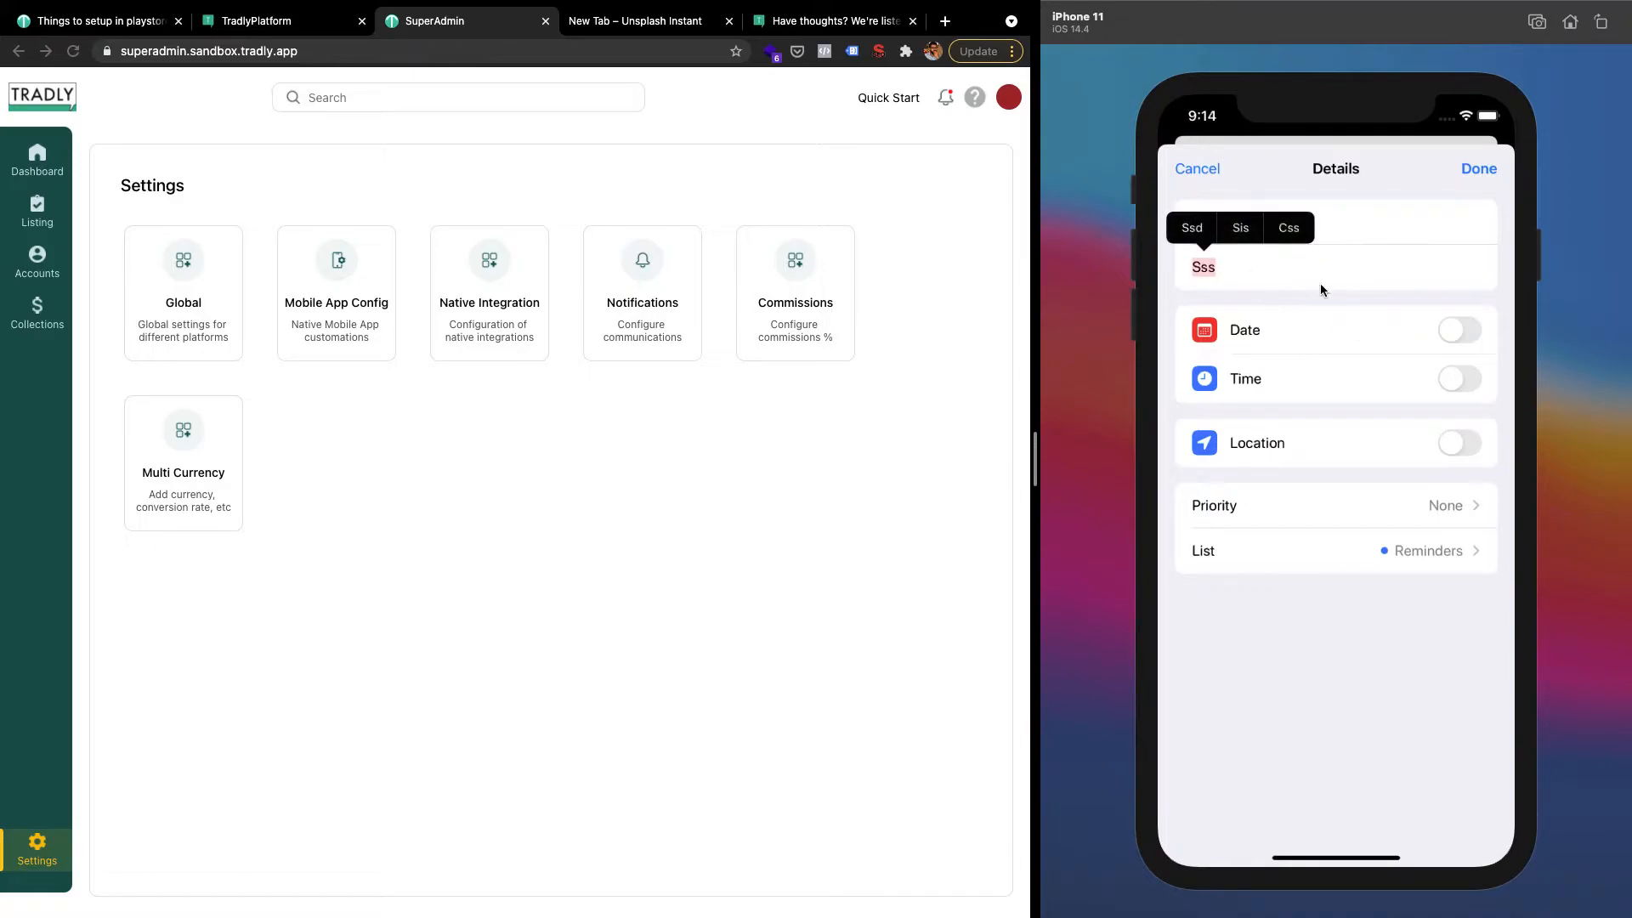
left_click(1211, 180)
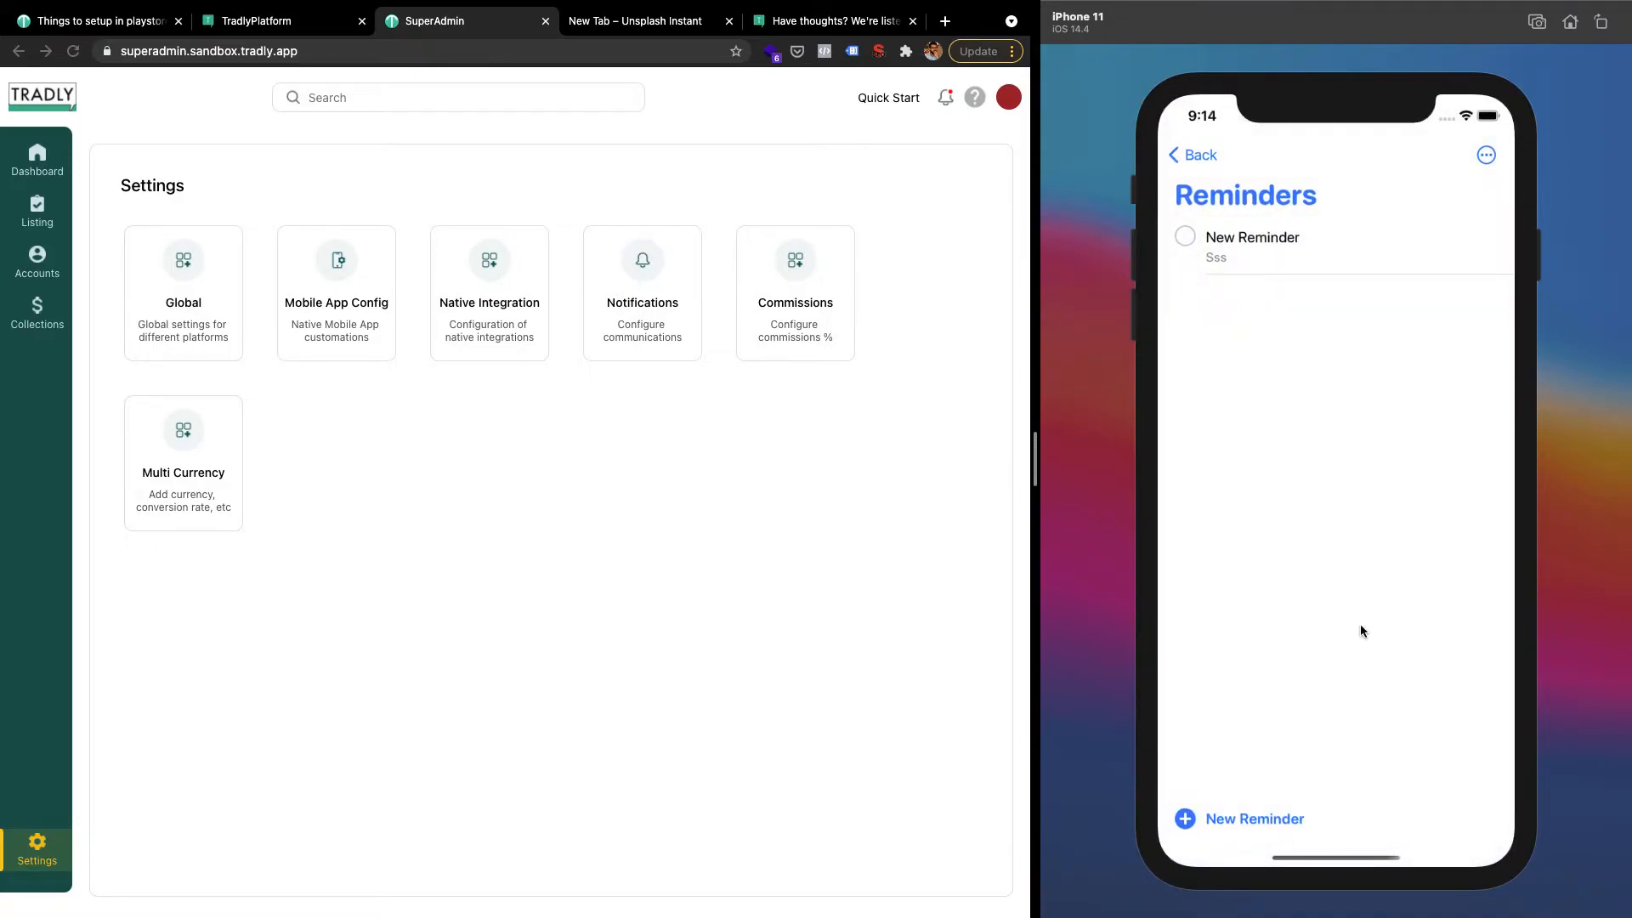
left_click(1571, 23)
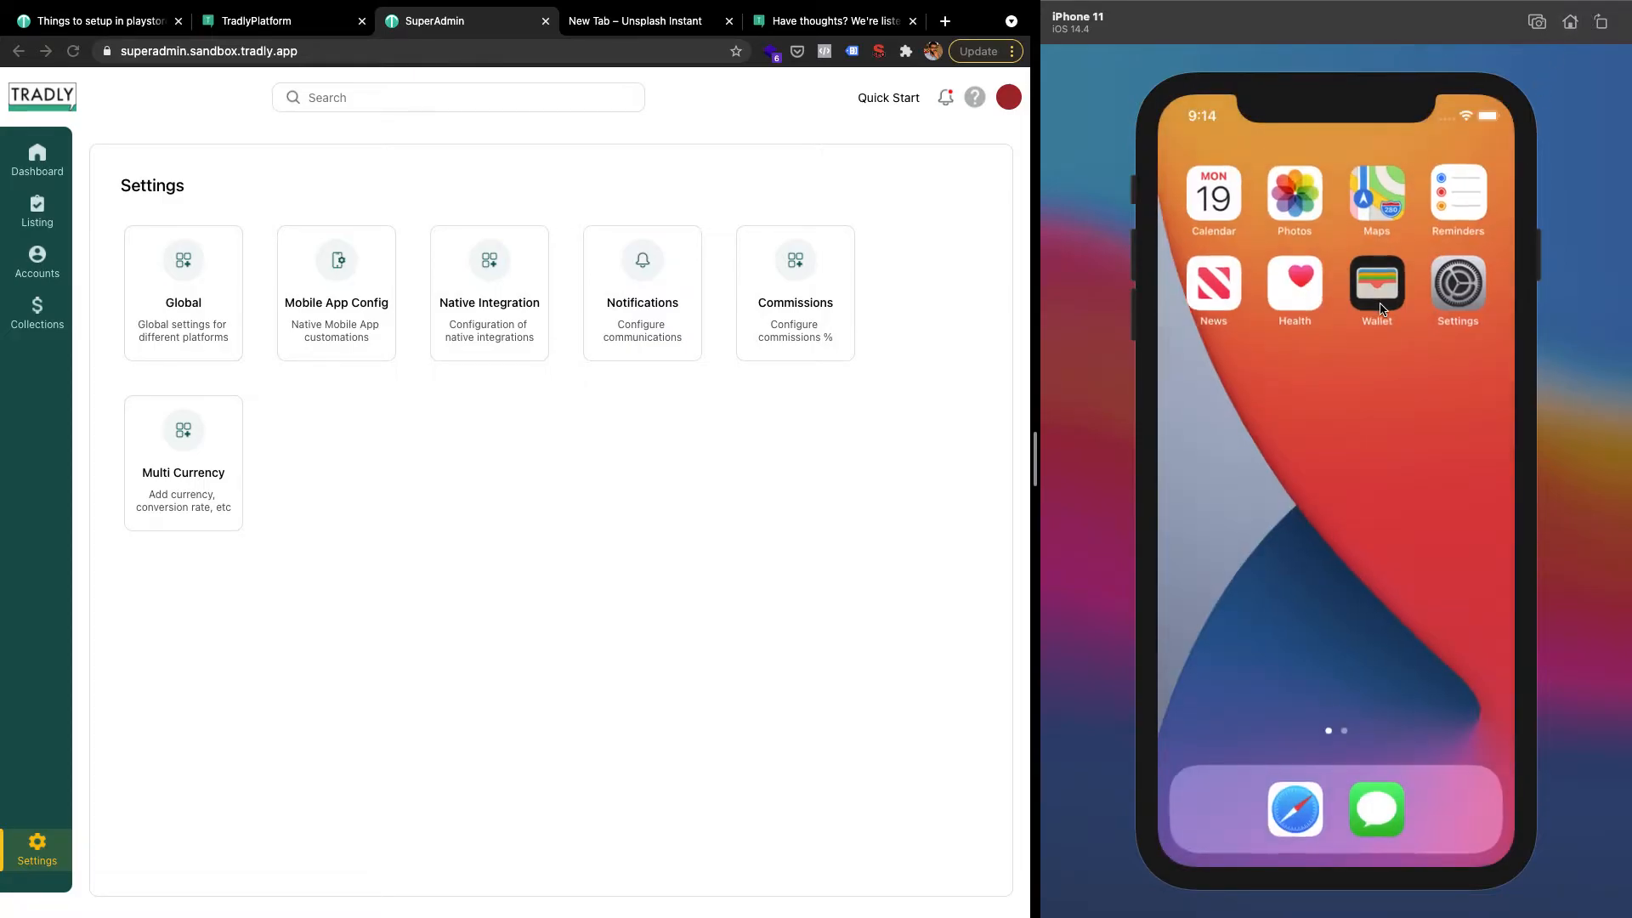
left_click_drag(1373, 451, 1170, 437)
Open Tradly and move between the home feed and the Best pizza product page
left_click(1373, 282)
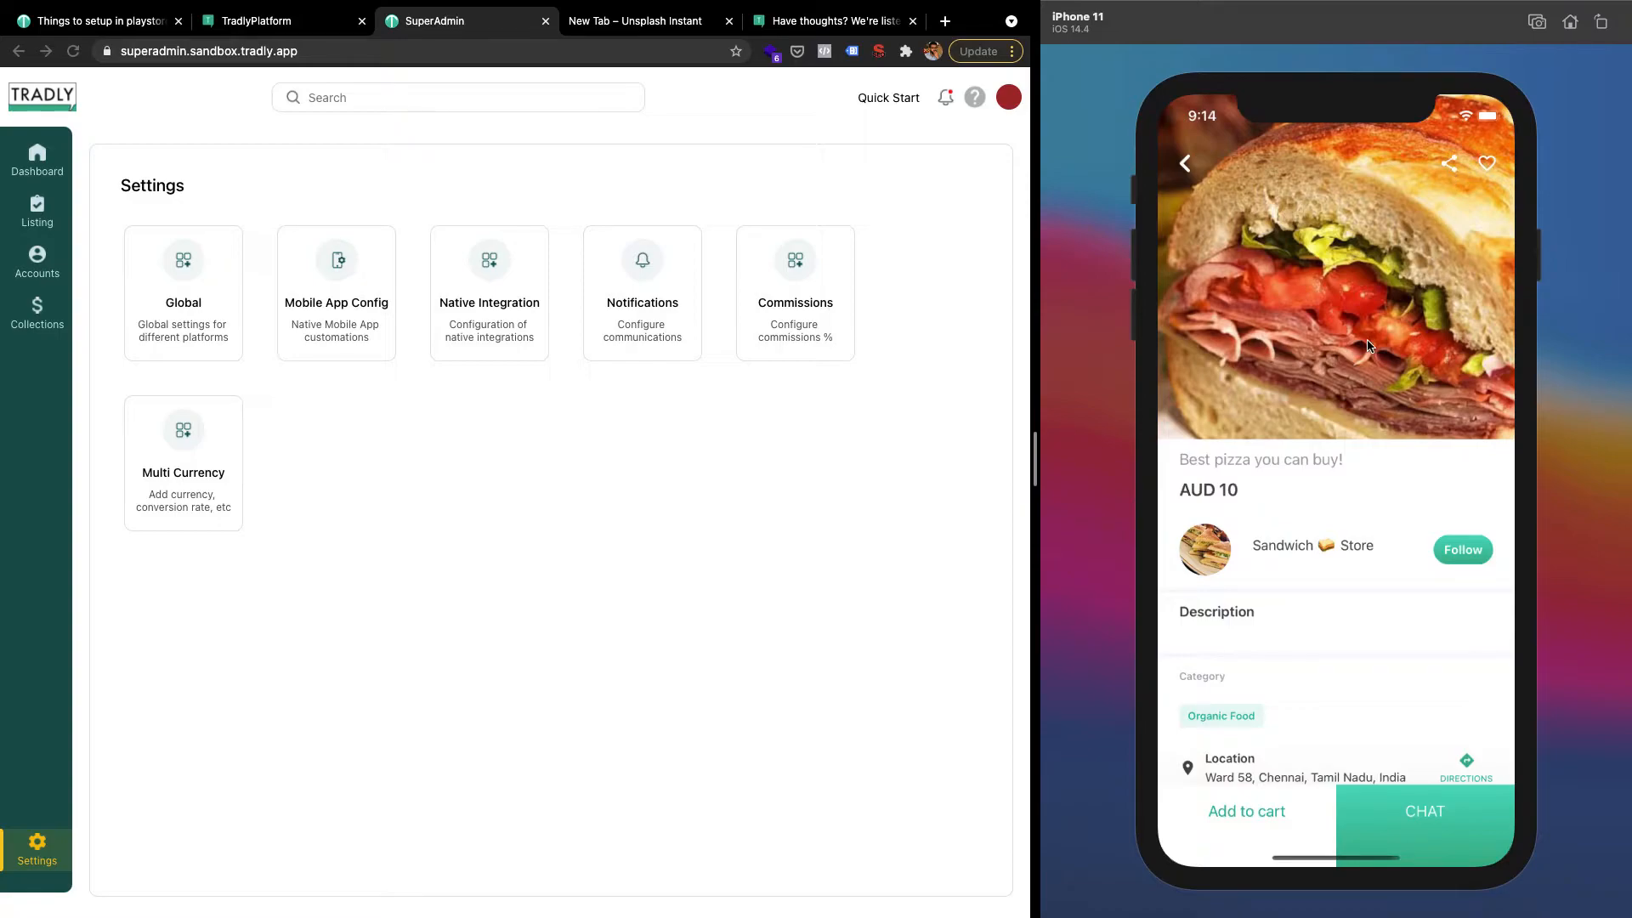
left_click(1188, 162)
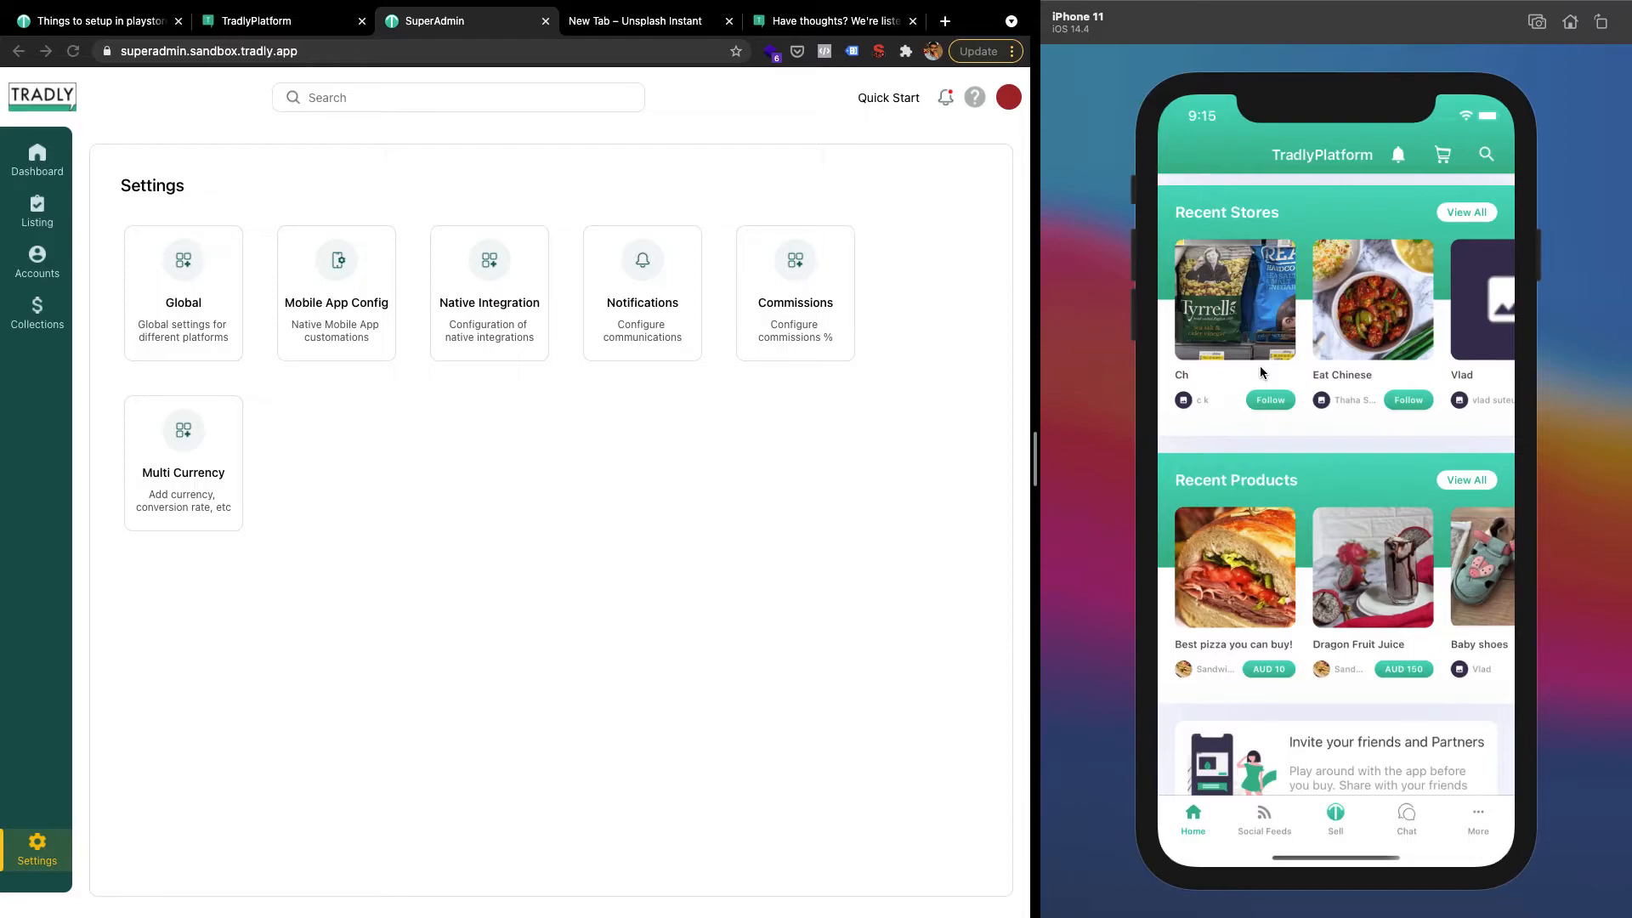
left_click(1261, 536)
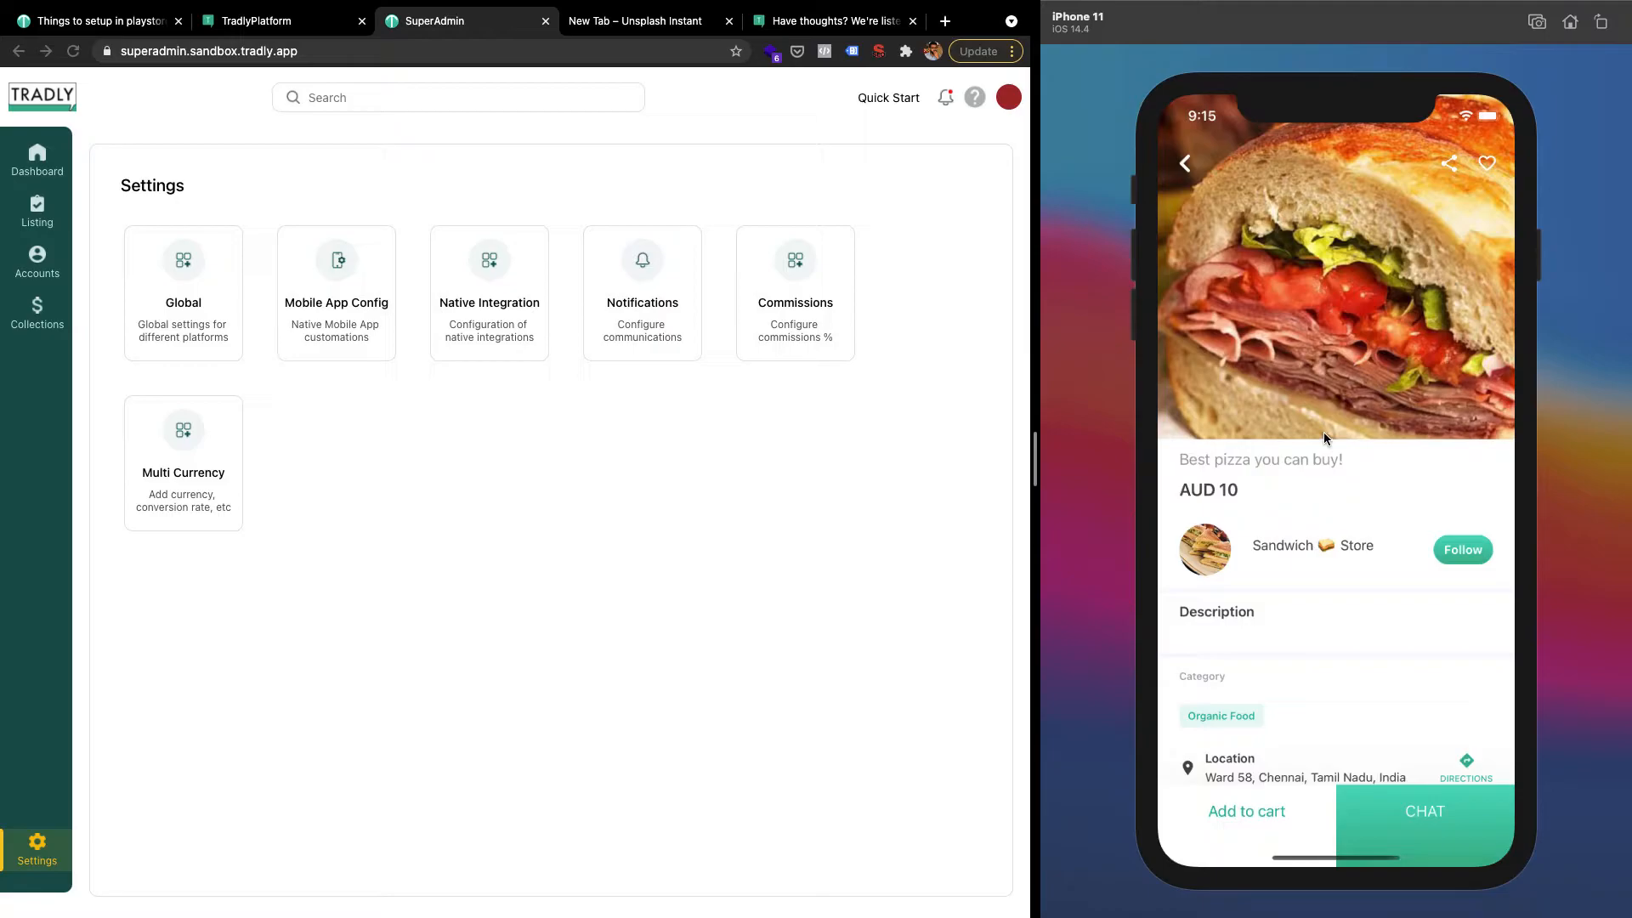
left_click(1185, 164)
scroll(1251, 497, "down", 3)
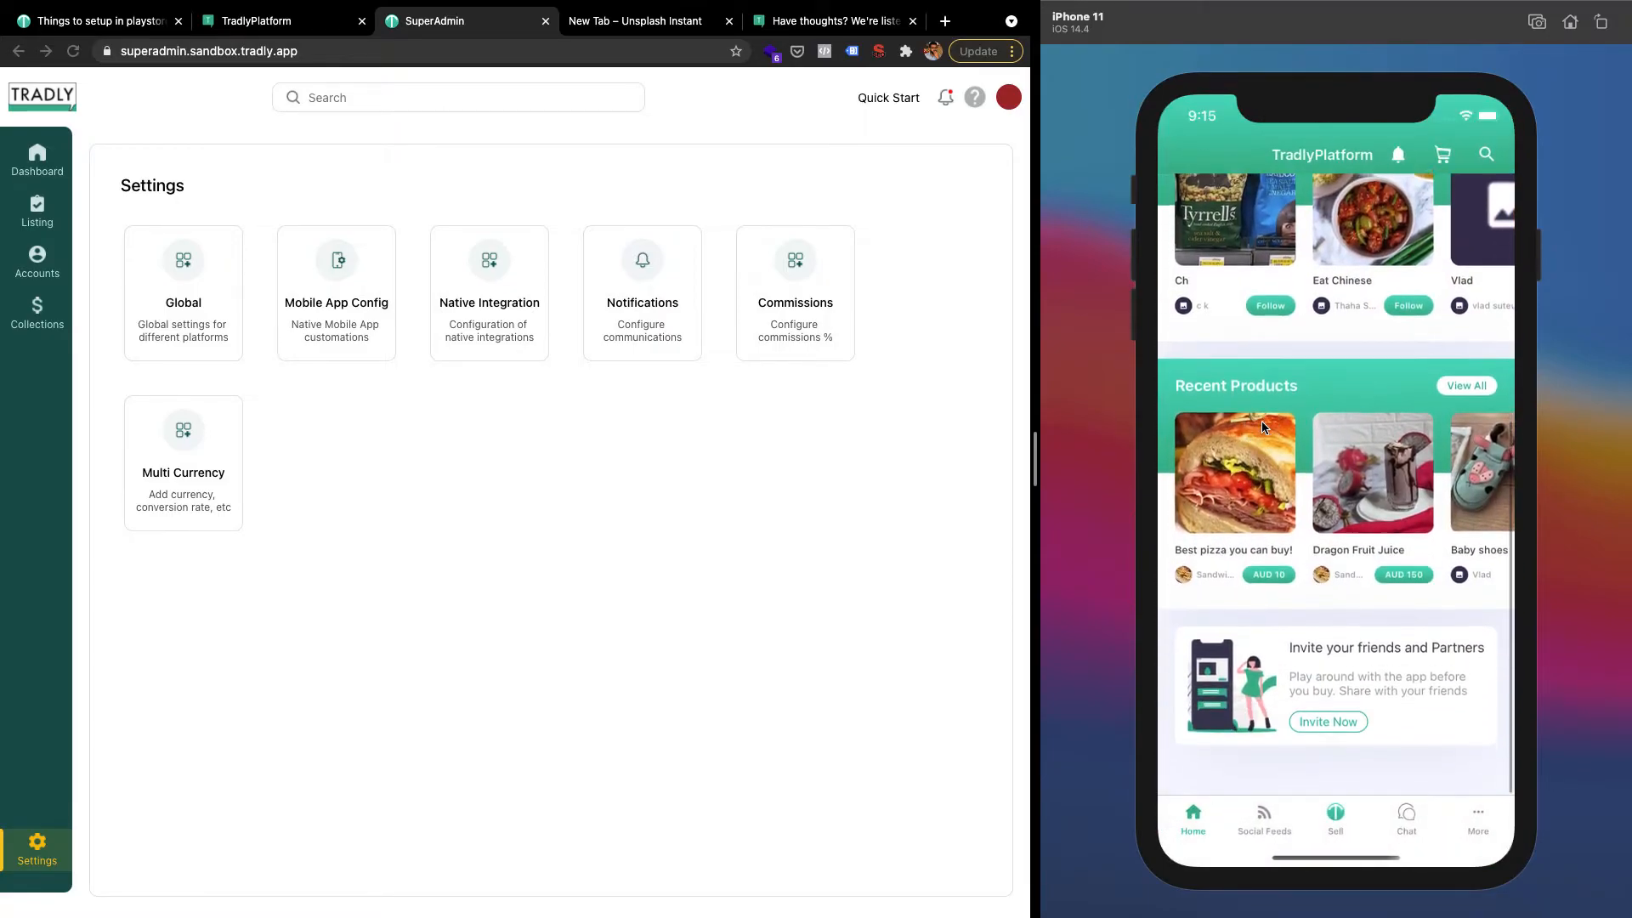
scroll(1261, 421, "up", 1)
Open Invite Now's share sheet with the bnc.lt link, view More apps, then close everything
left_click(1319, 752)
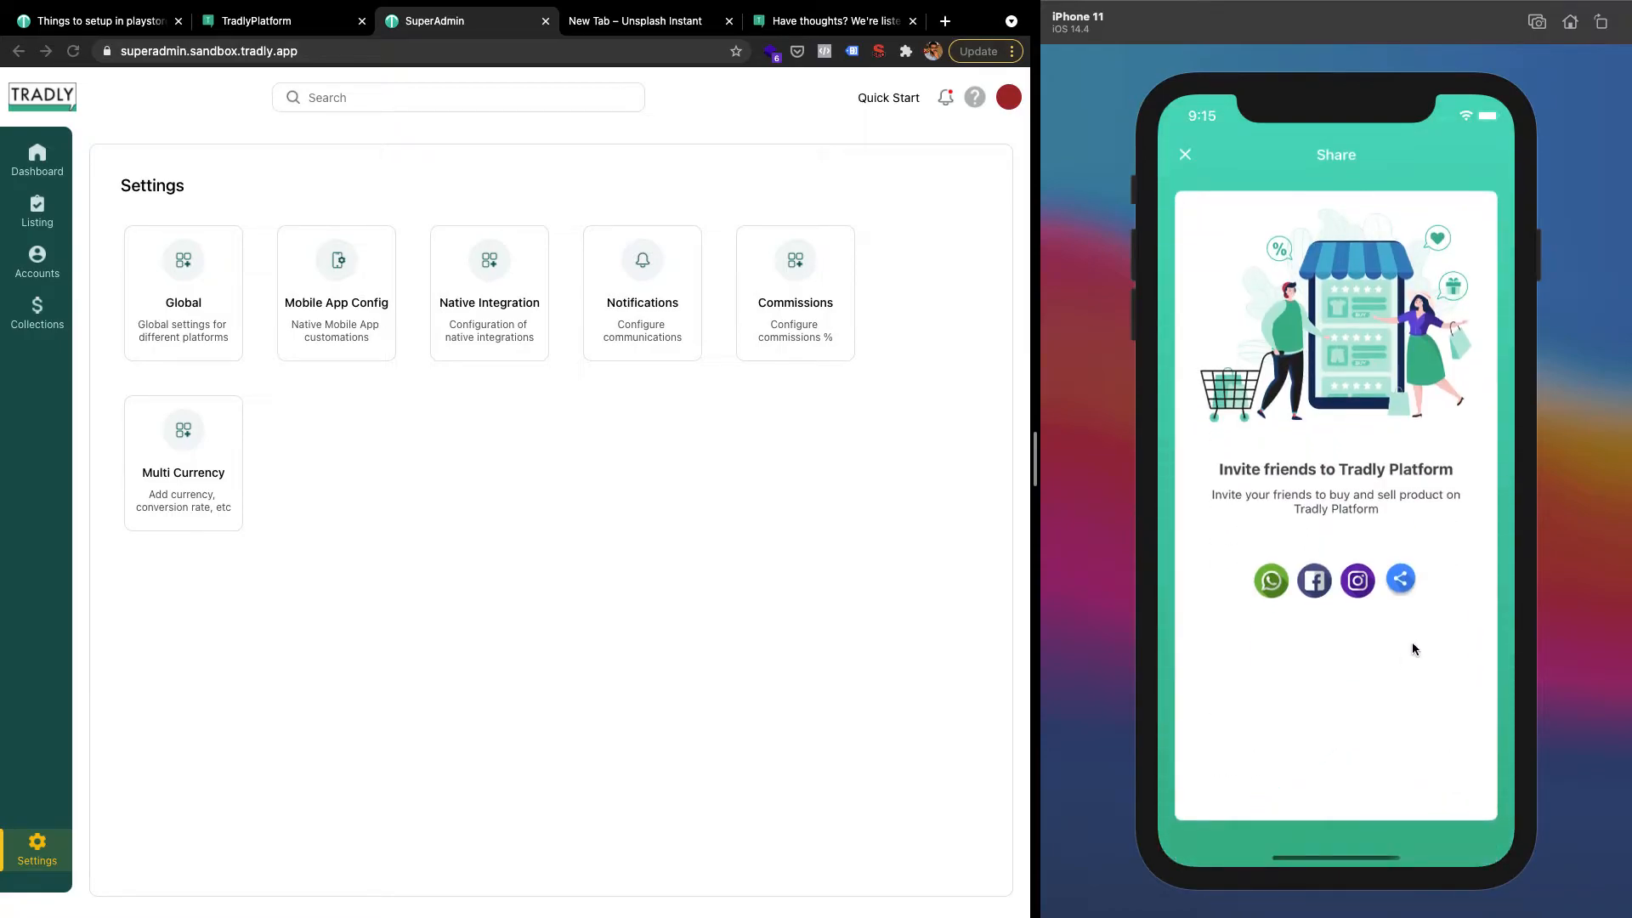
left_click(1398, 580)
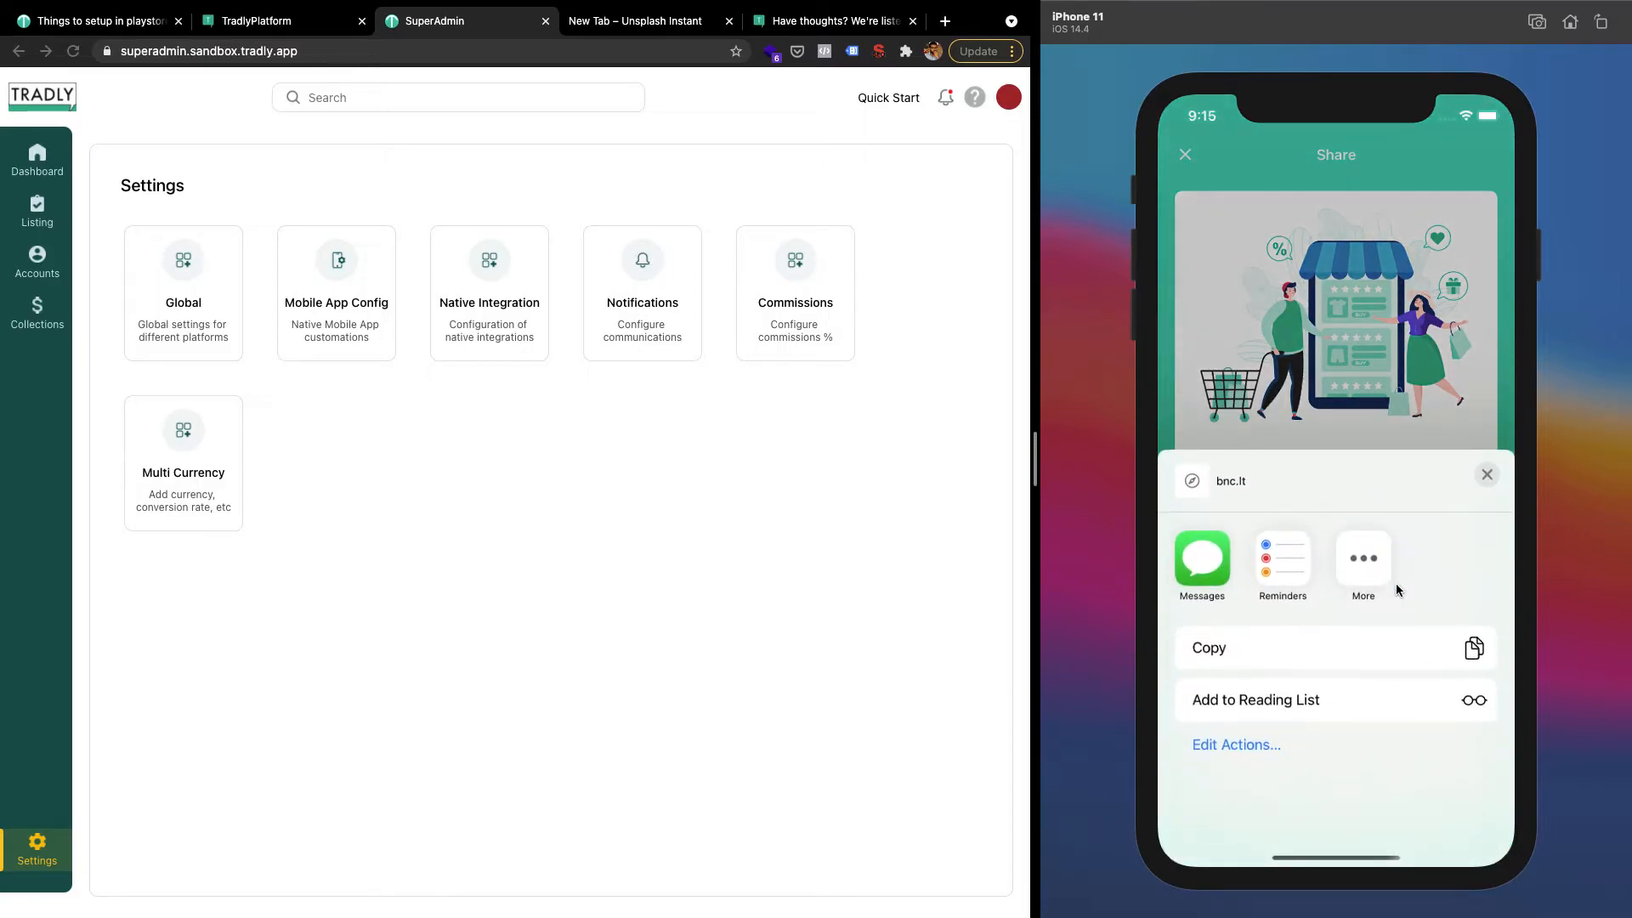
left_click(1364, 558)
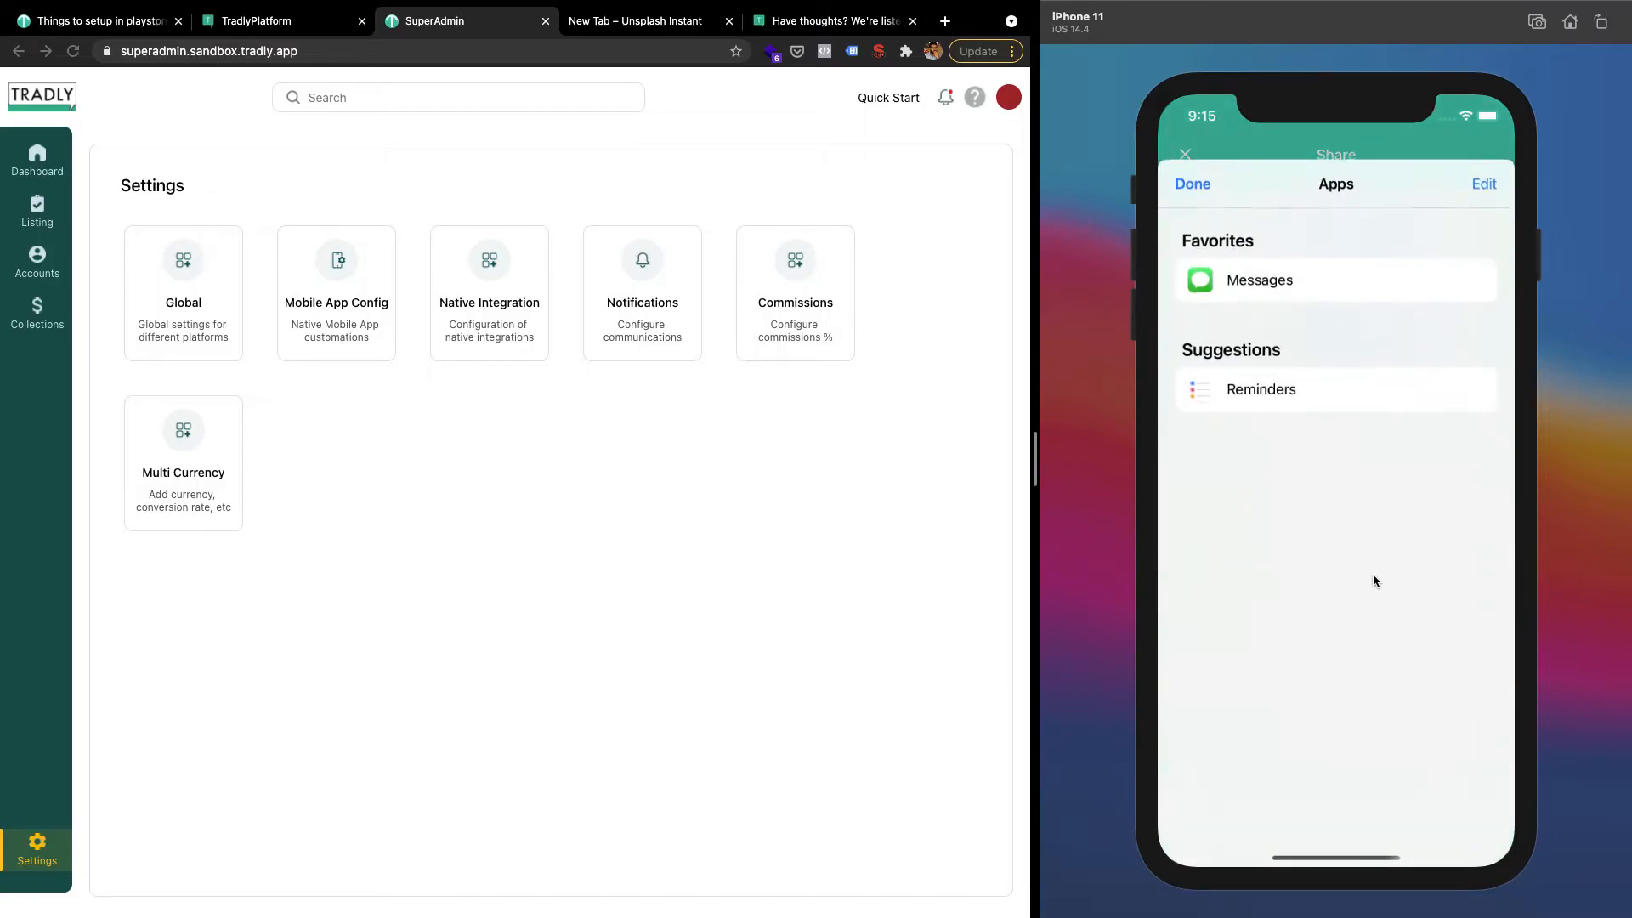
left_click(1192, 167)
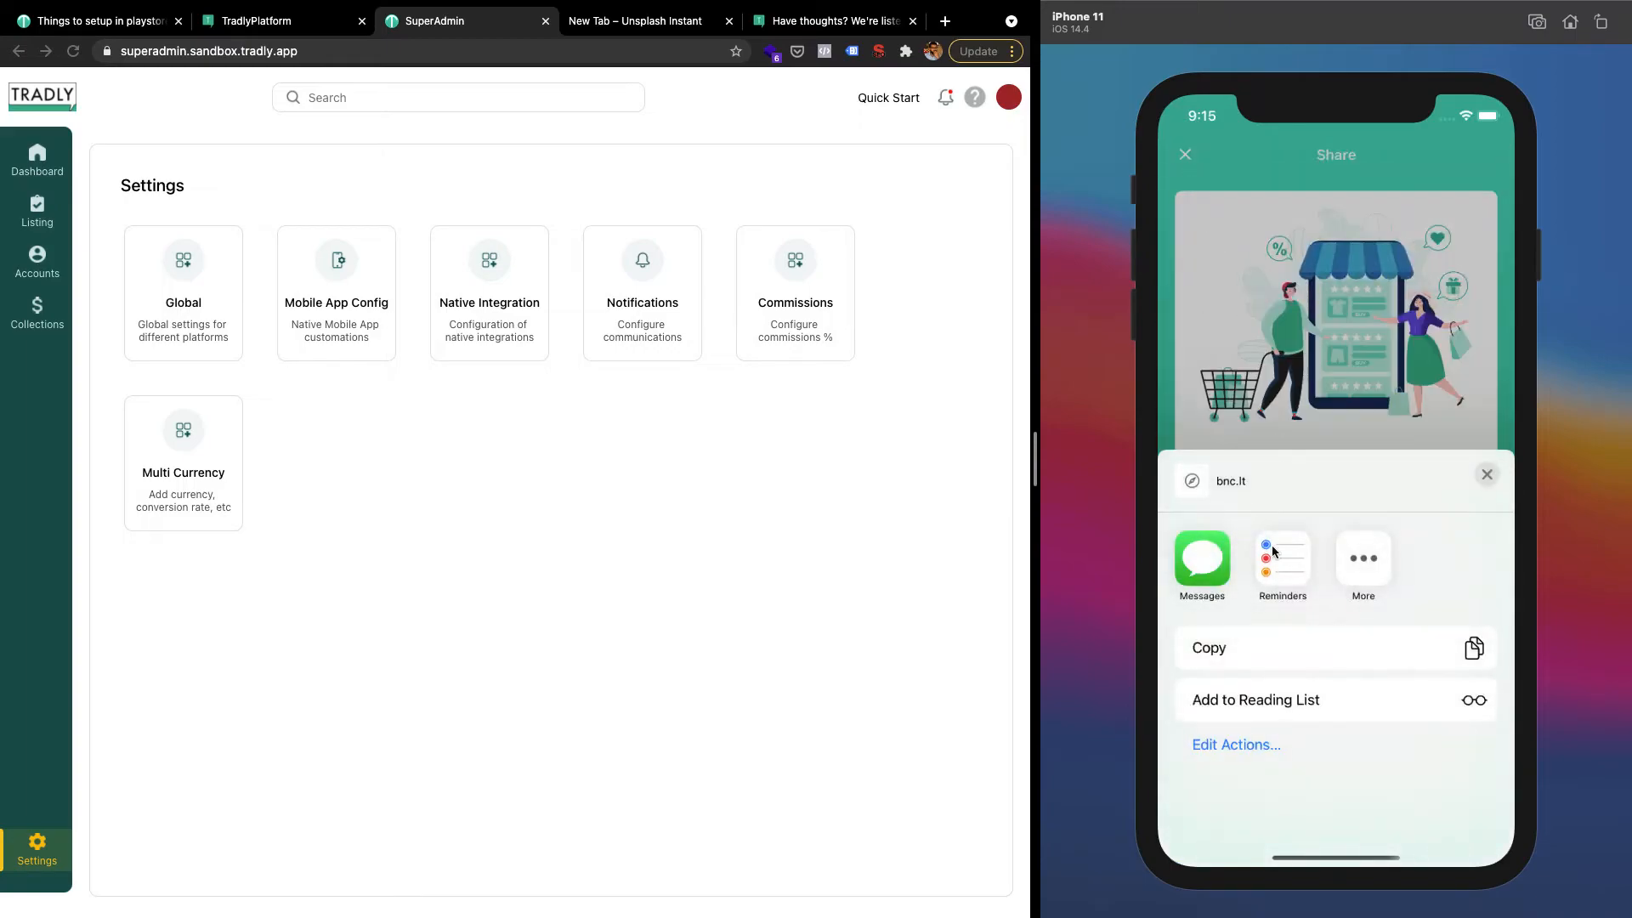
left_click(1216, 567)
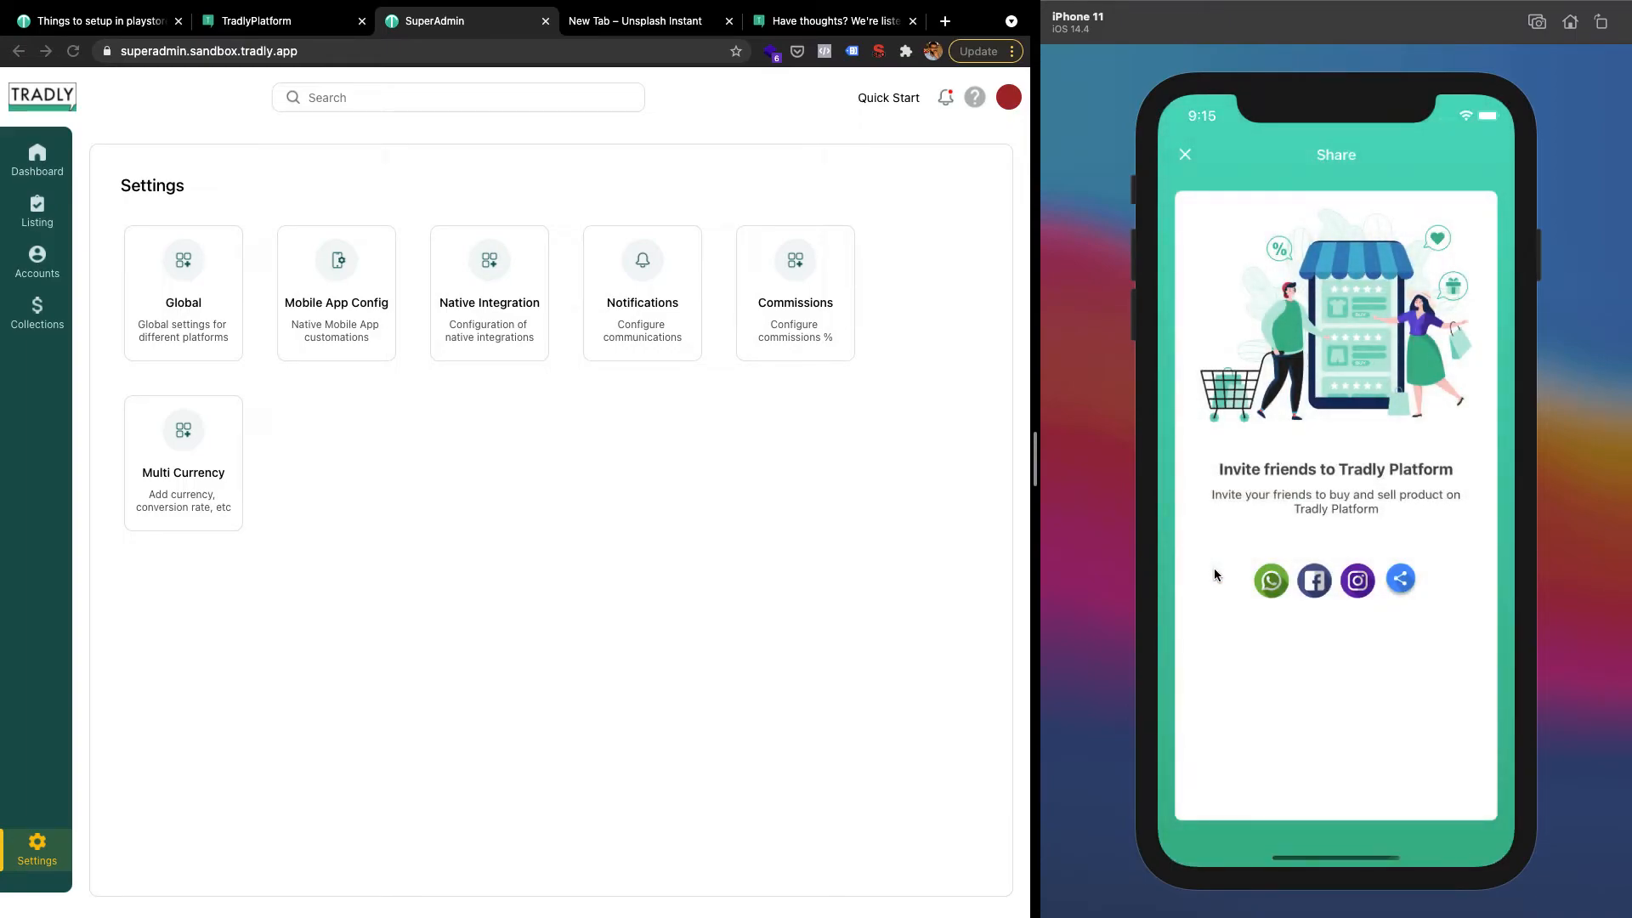
left_click(1187, 162)
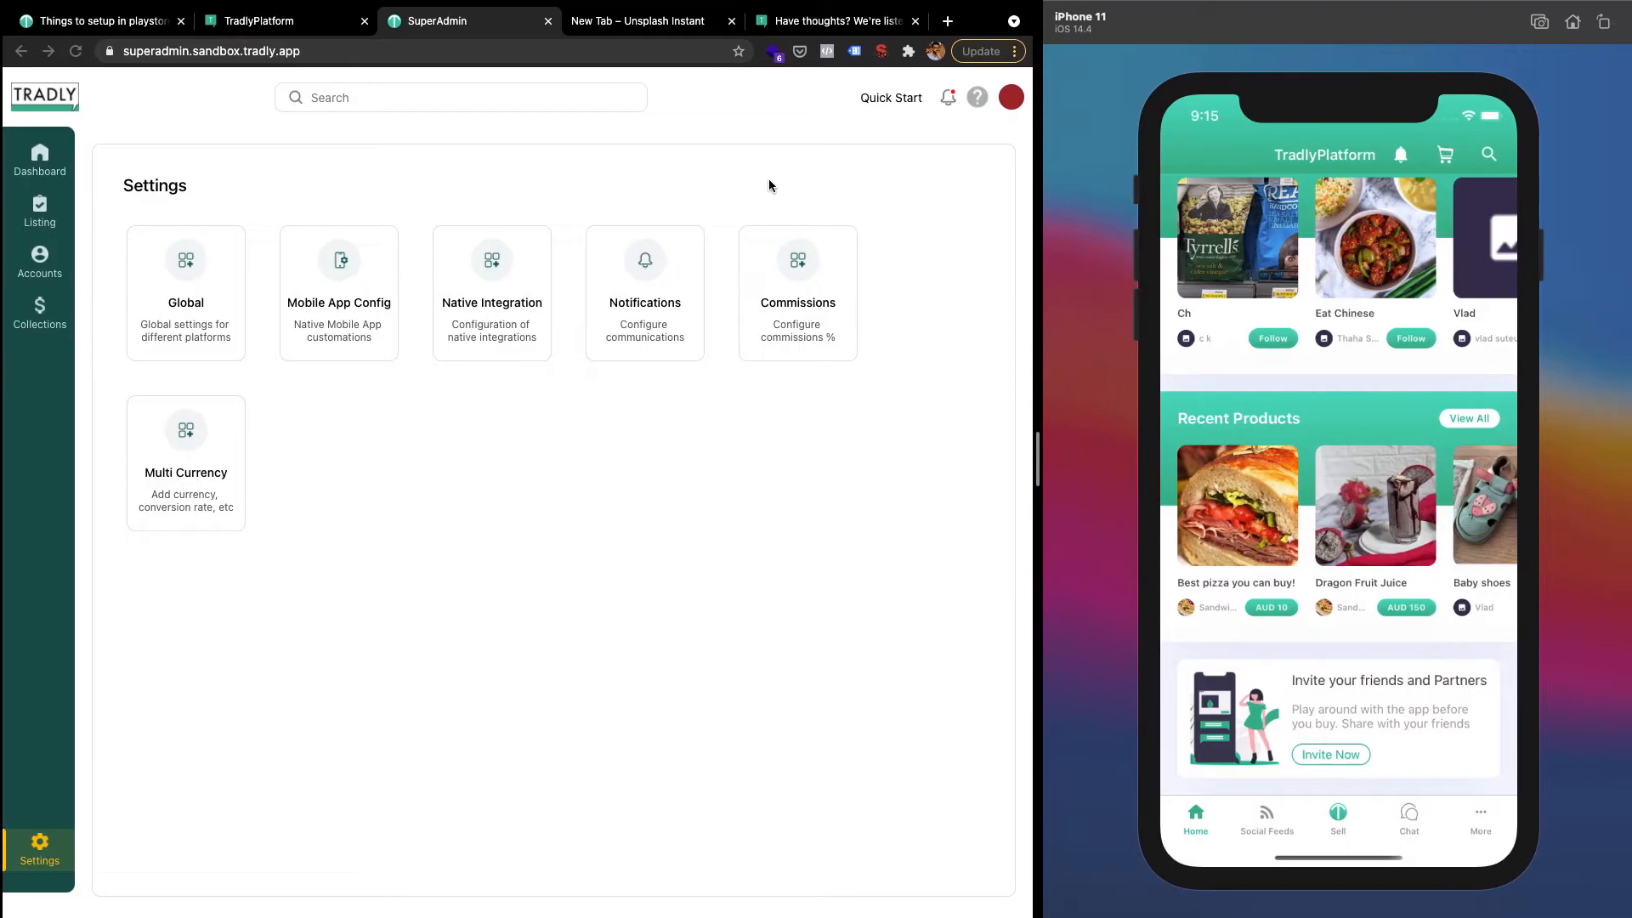
key("ctrl+Up")
Copy the tradly-marketplace quick link from Branch and load it in a new browser tab
left_click(340, 72)
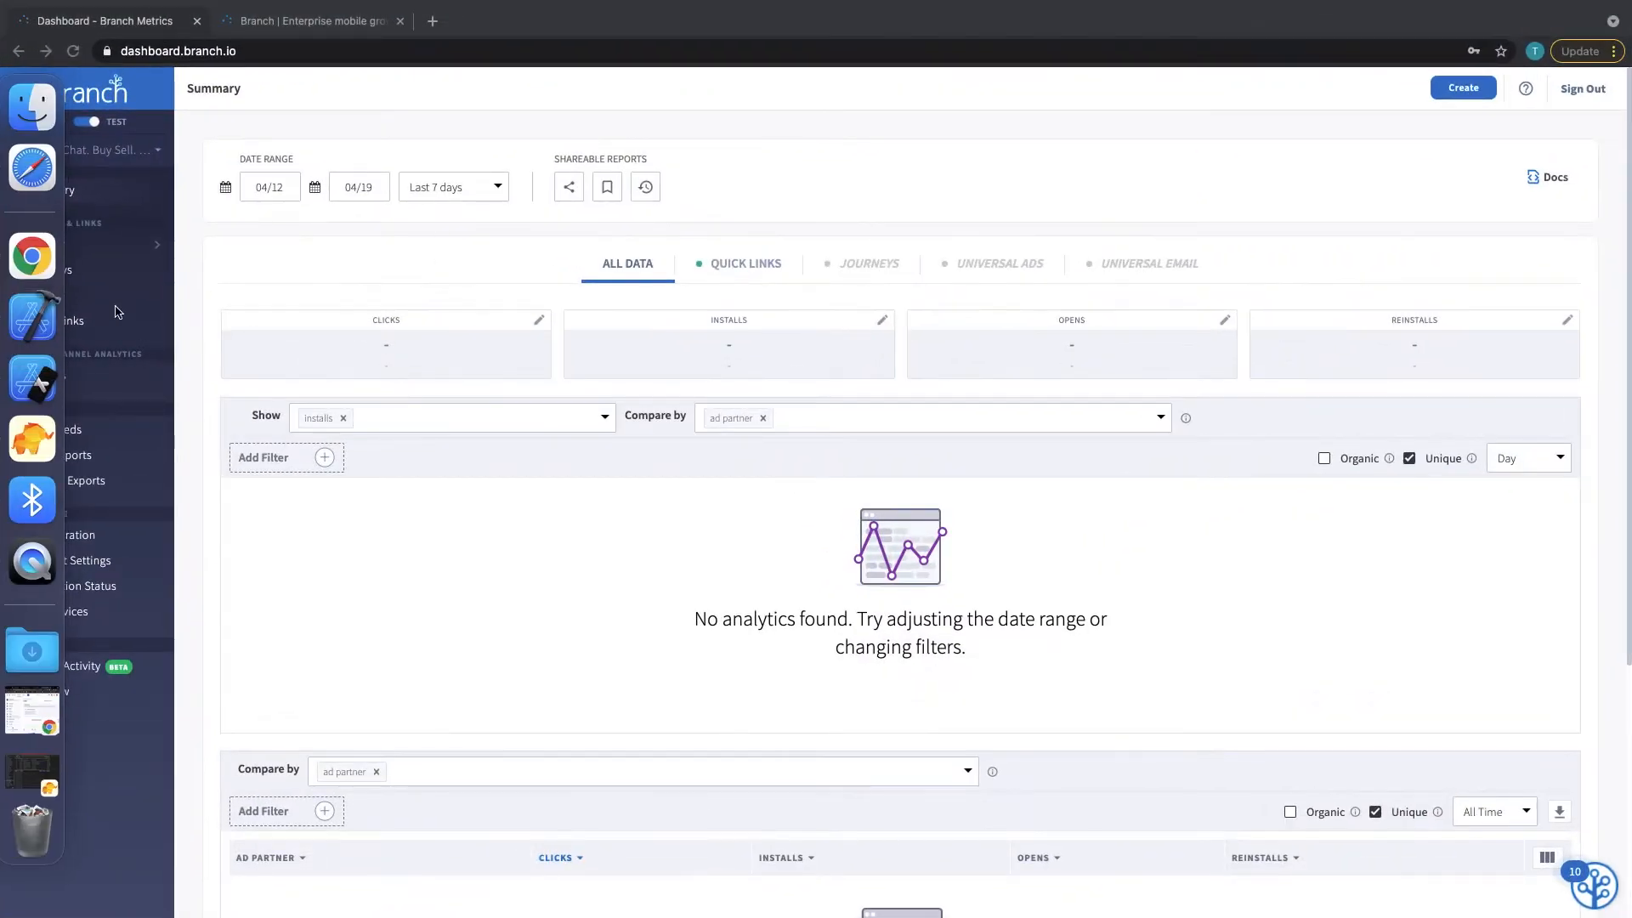
left_click(103, 328)
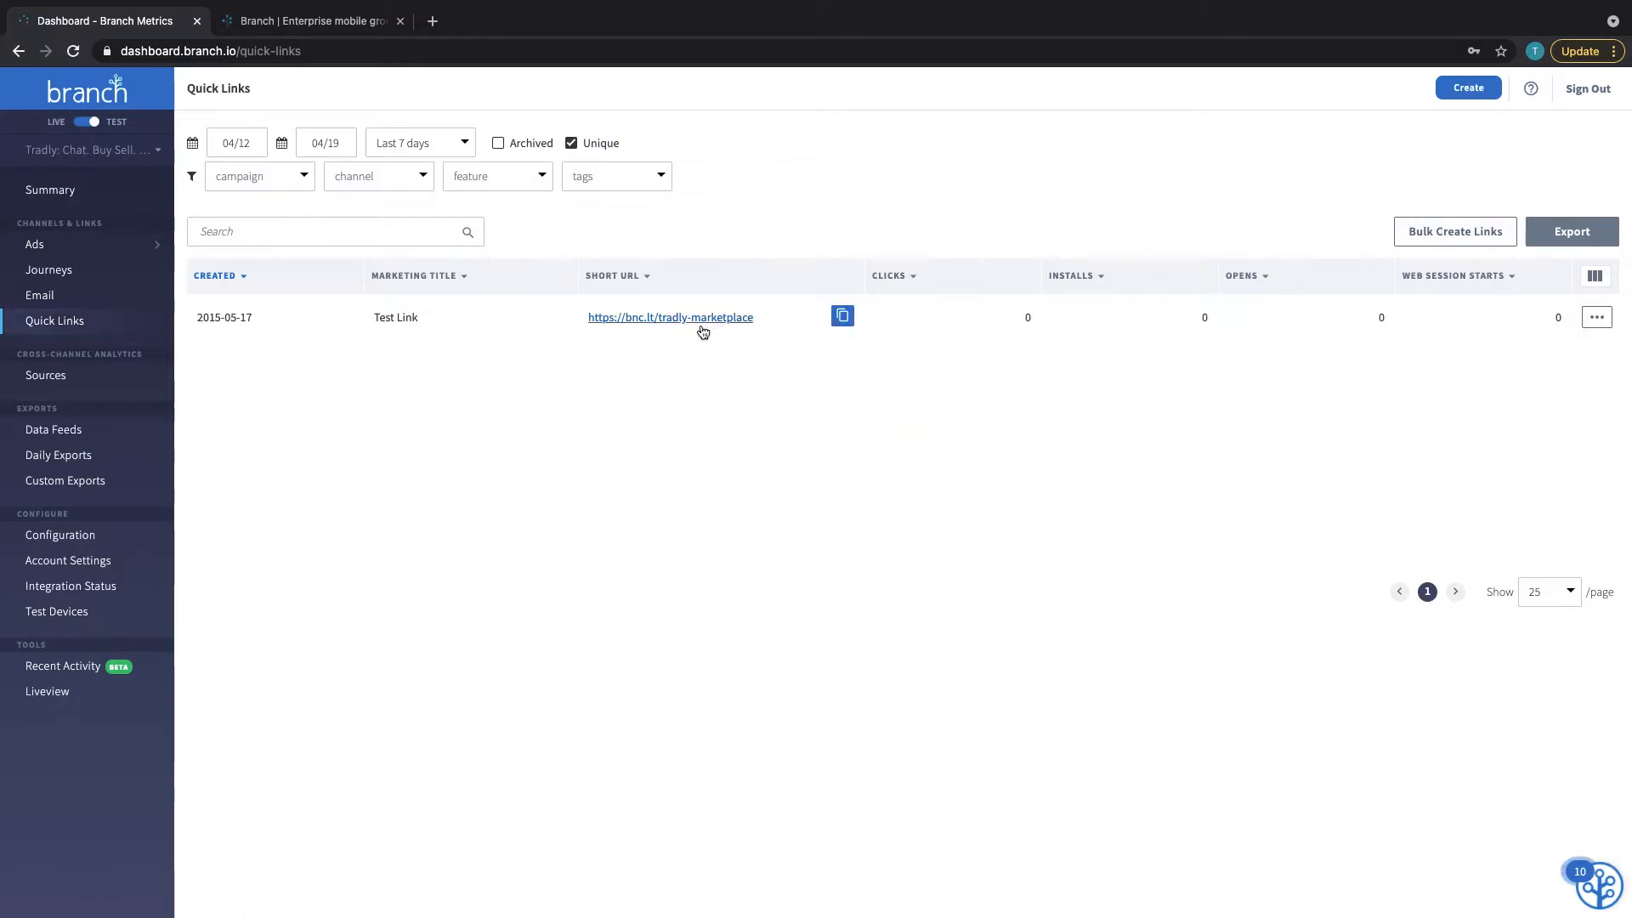
left_click(842, 316)
key("super+t")
key("super+v")
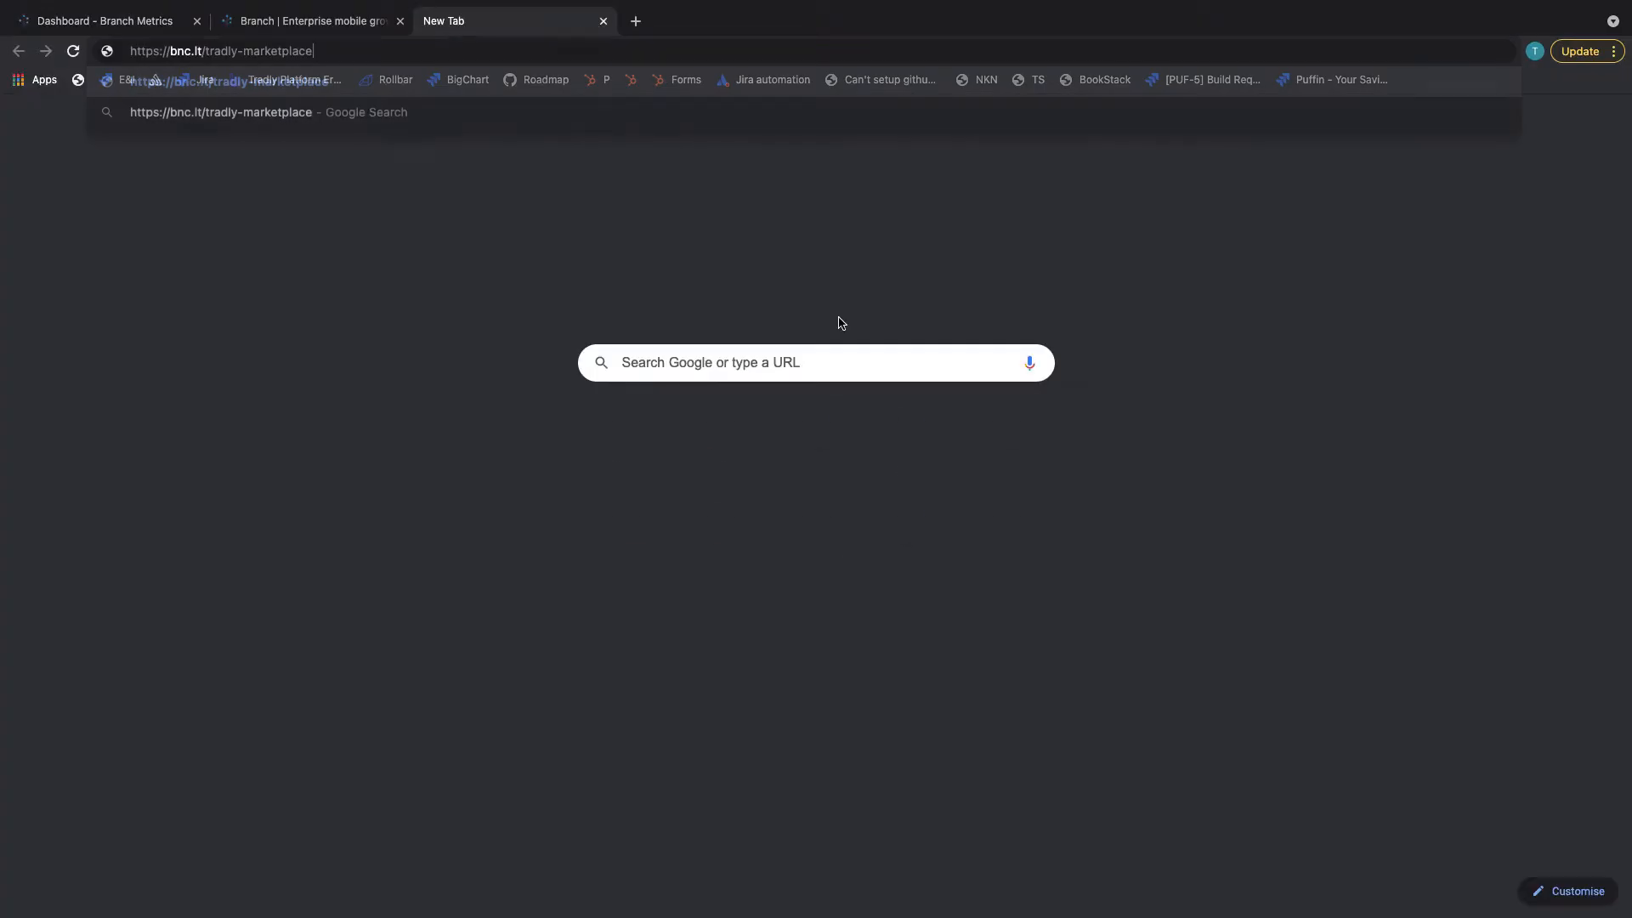
key("Return")
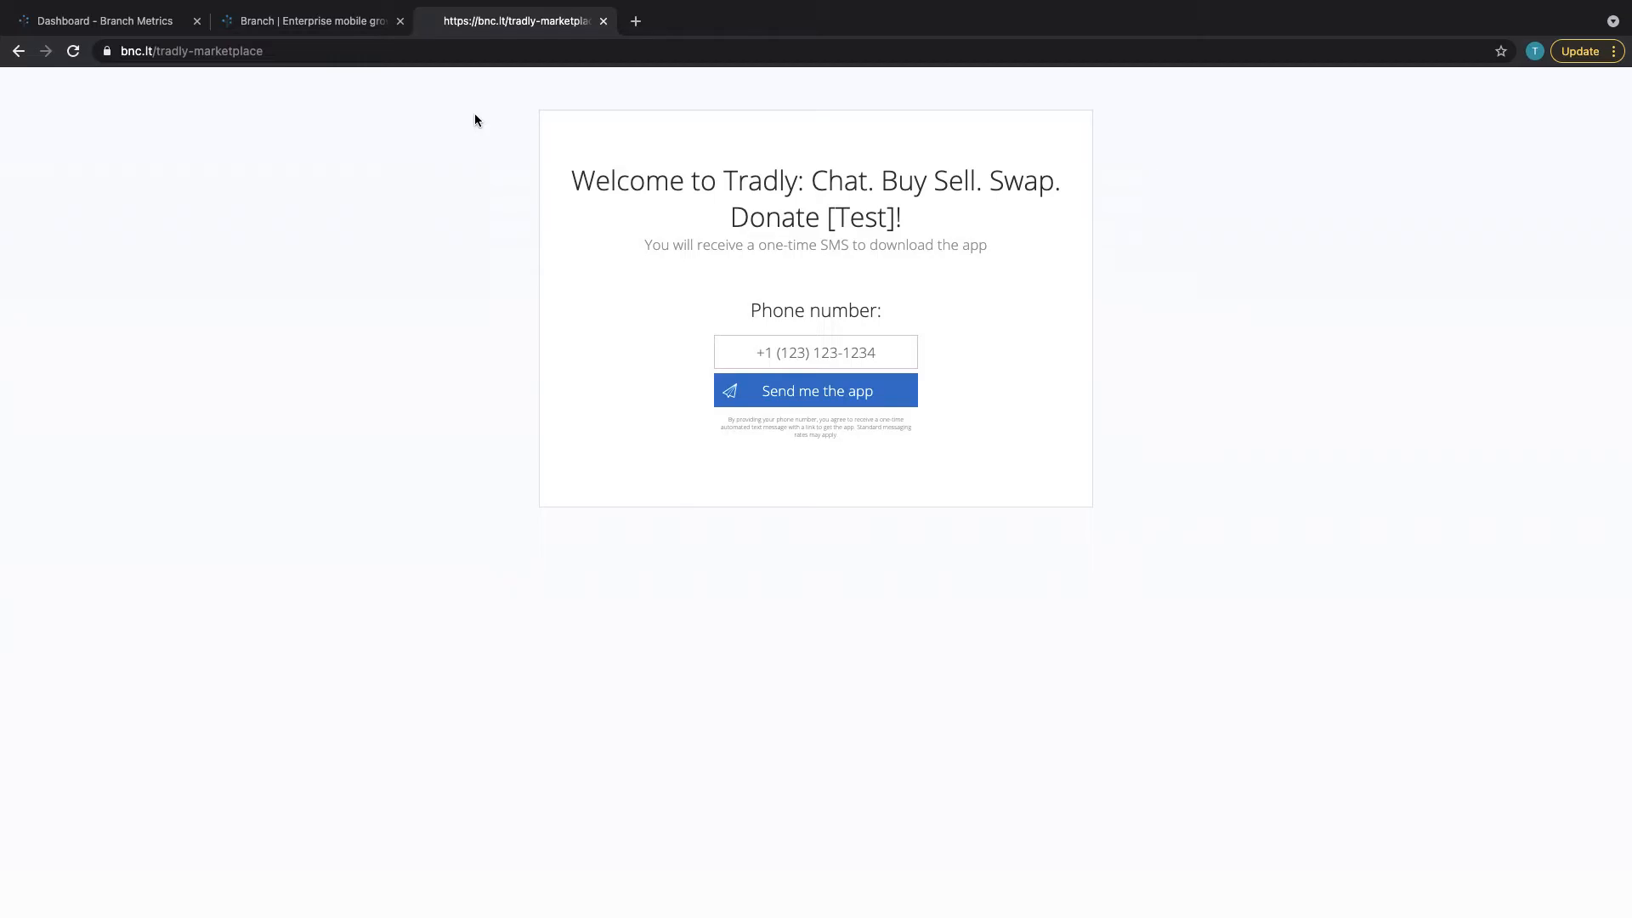
Leave the landing page for Branch's Configuration settings and switch to the SuperAdmin desktop
left_click(777, 354)
left_click(575, 364)
left_click(118, 35)
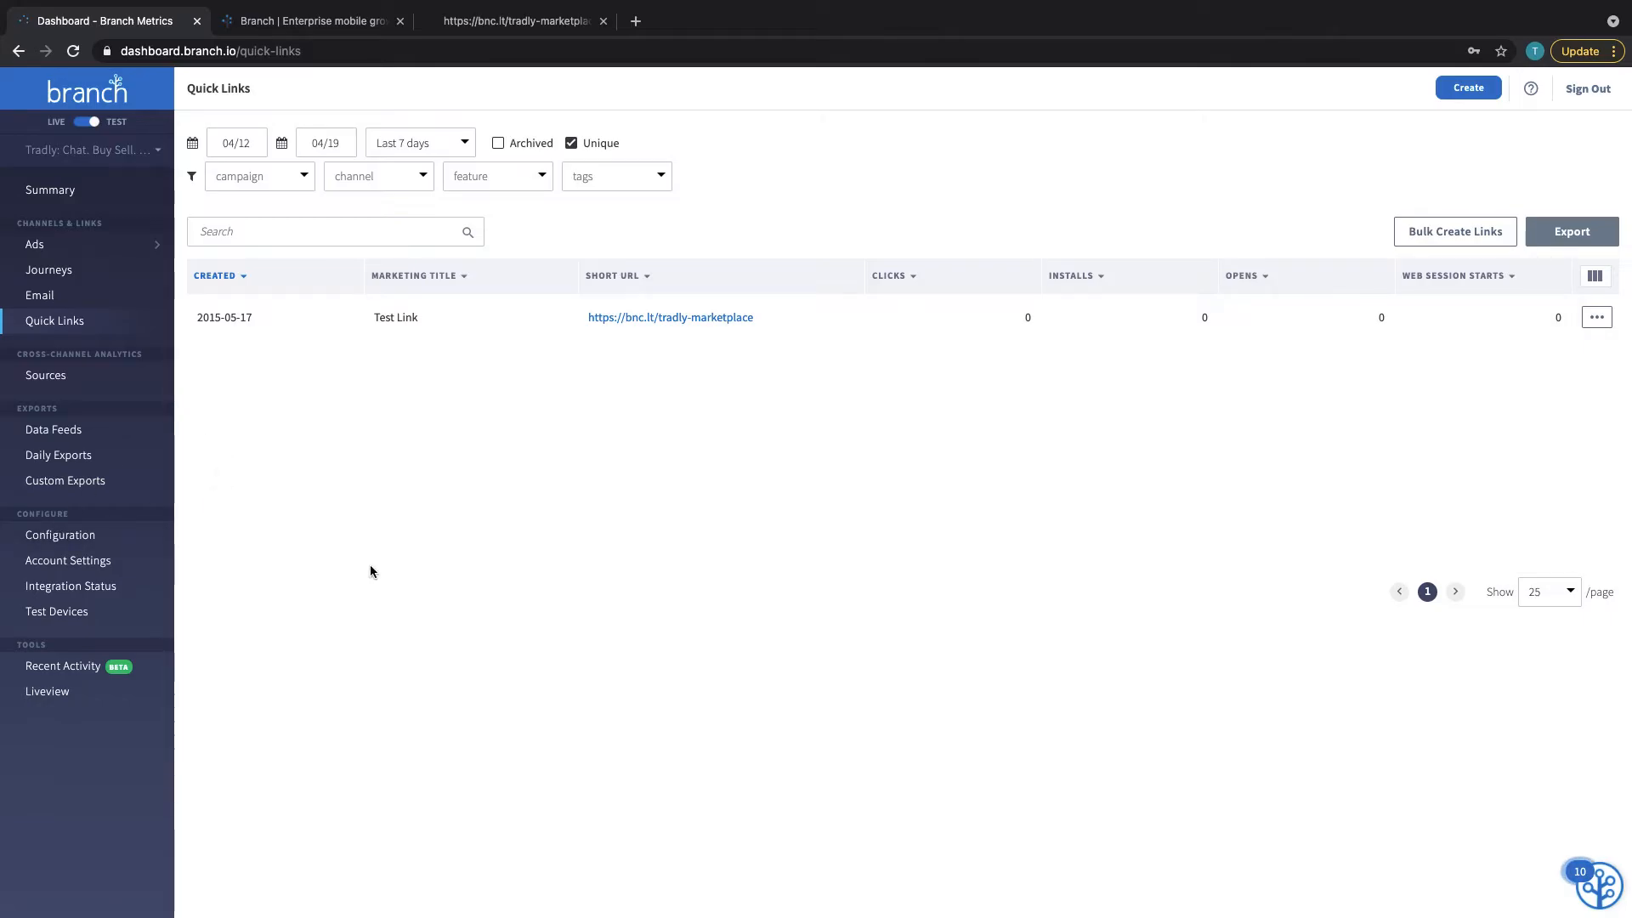
left_click(108, 539)
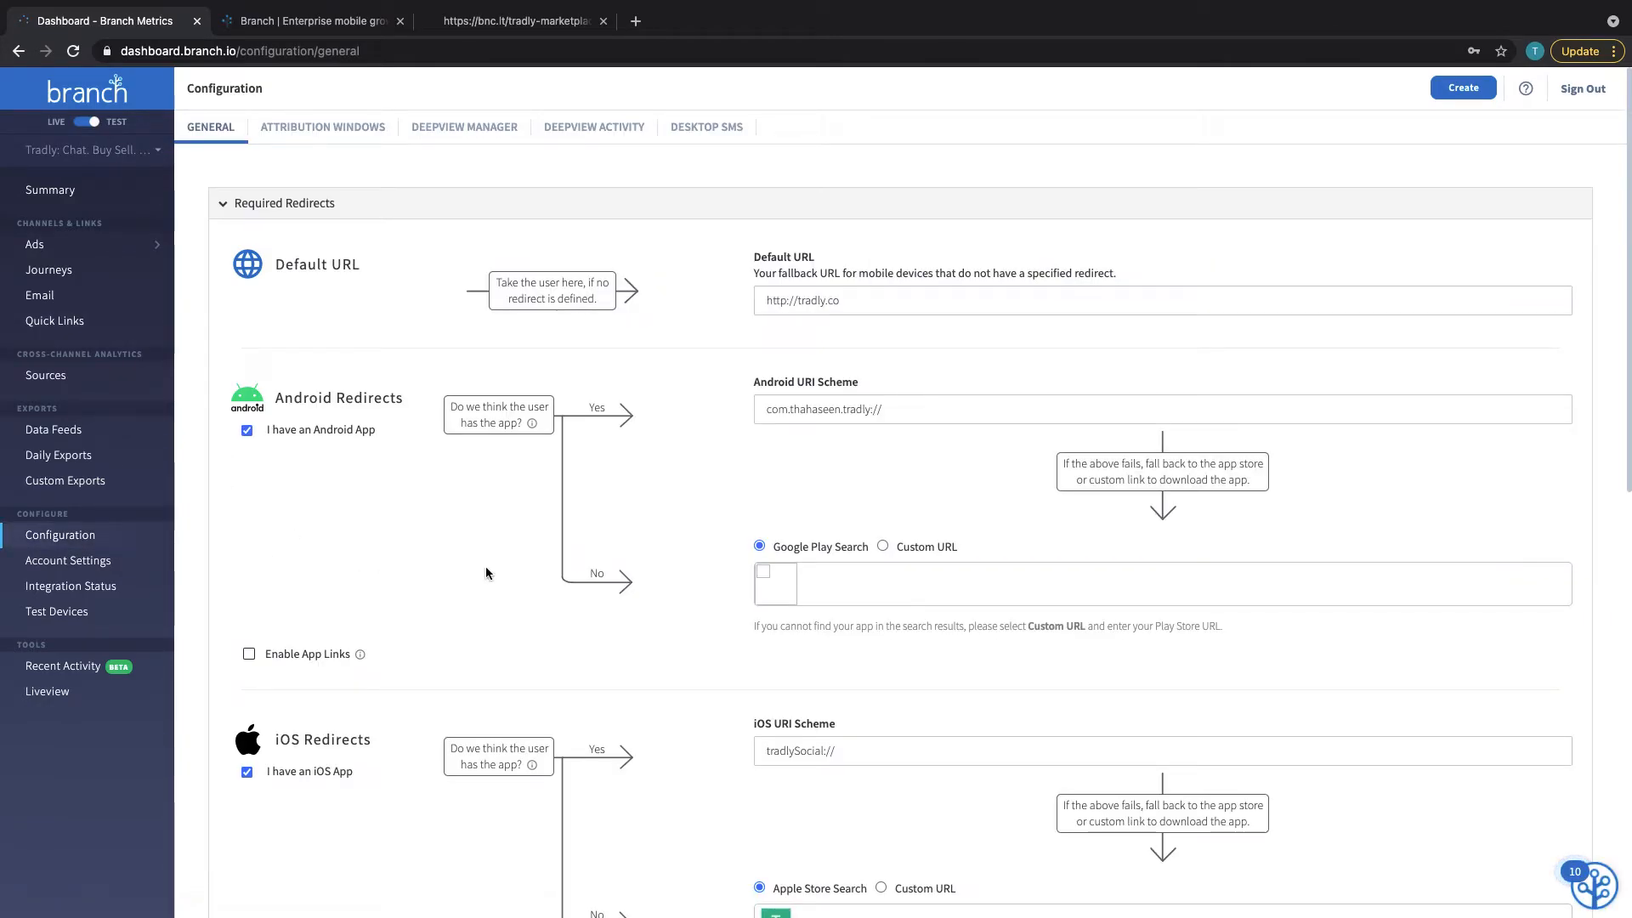
key("ctrl+Right")
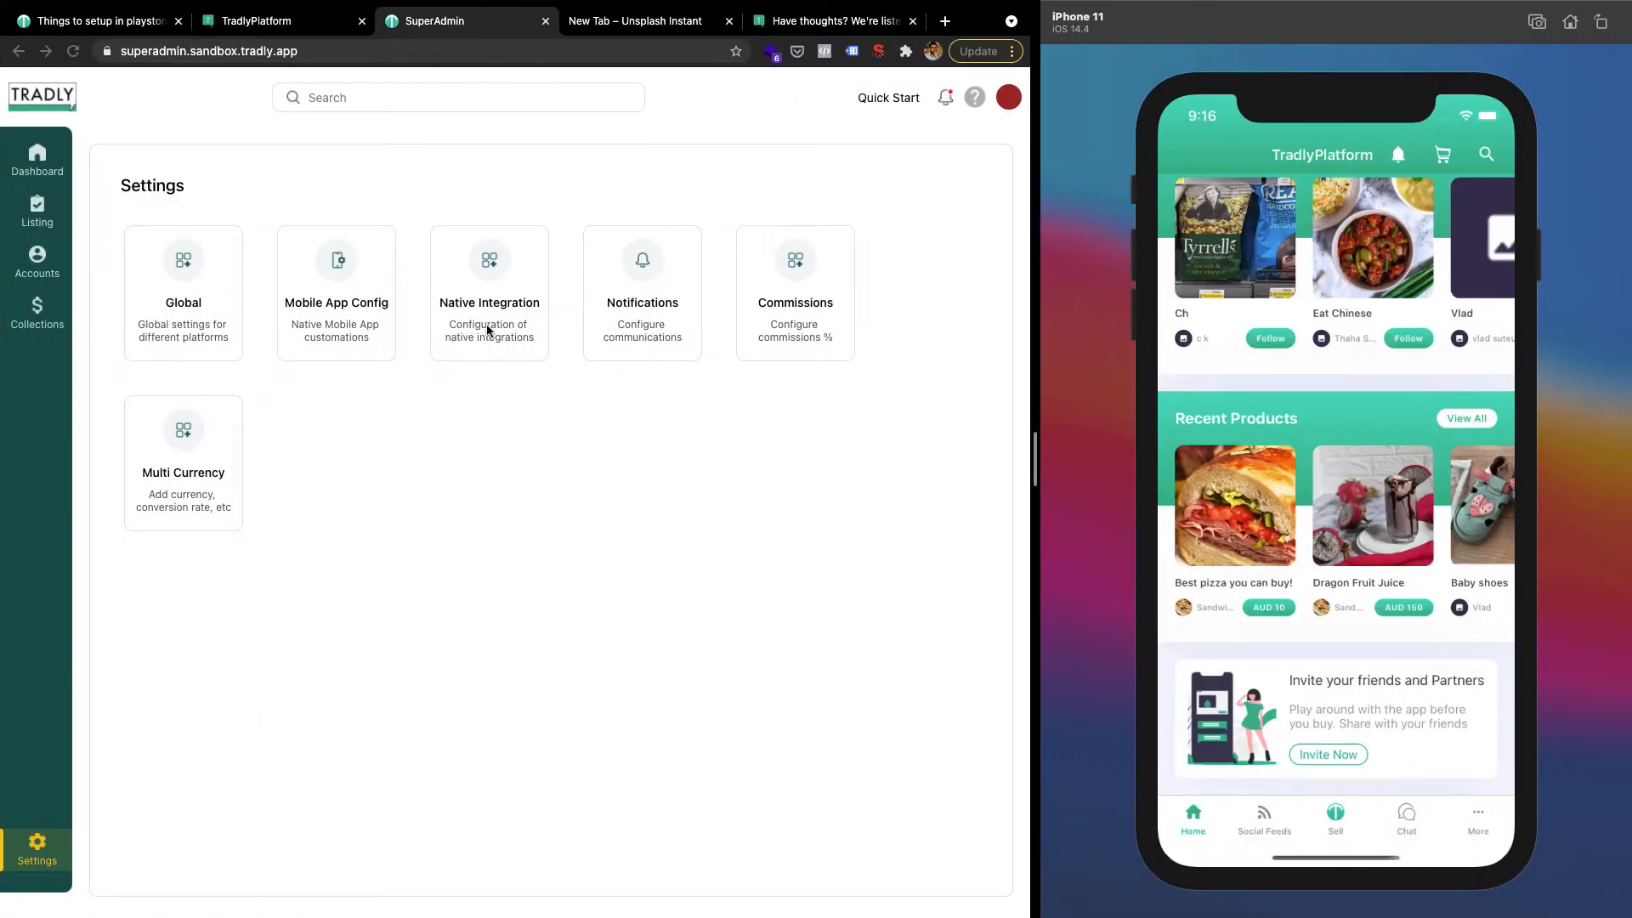
Review SuperAdmin's Branch integration Live Key, Live Secret and Alternate Link Domain fields
left_click(466, 310)
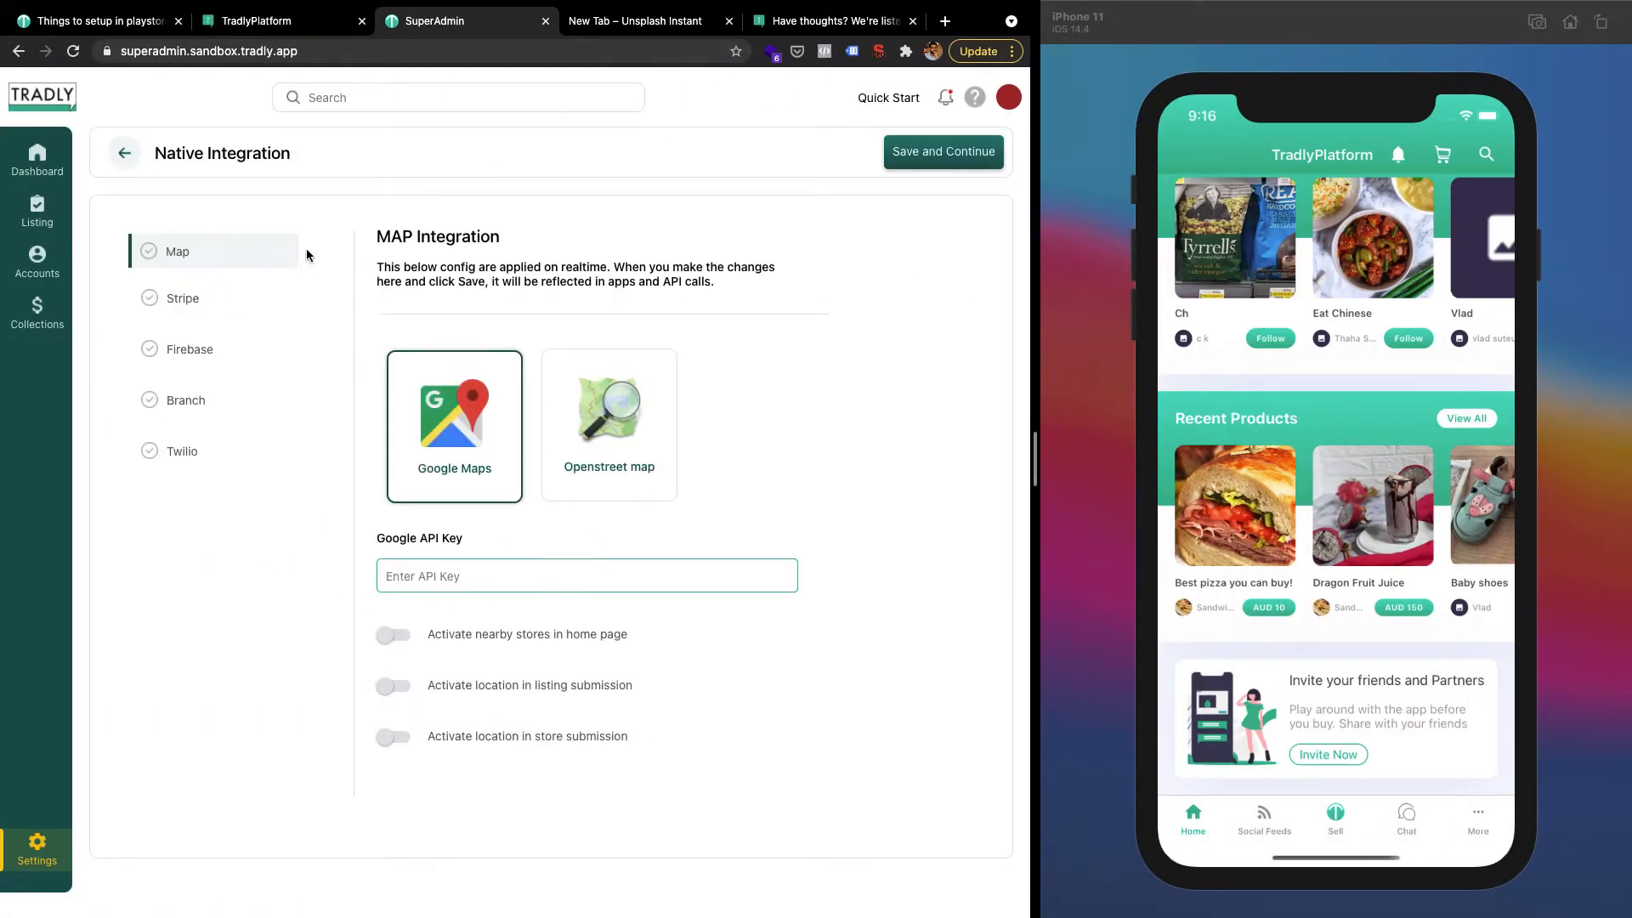
left_click(187, 404)
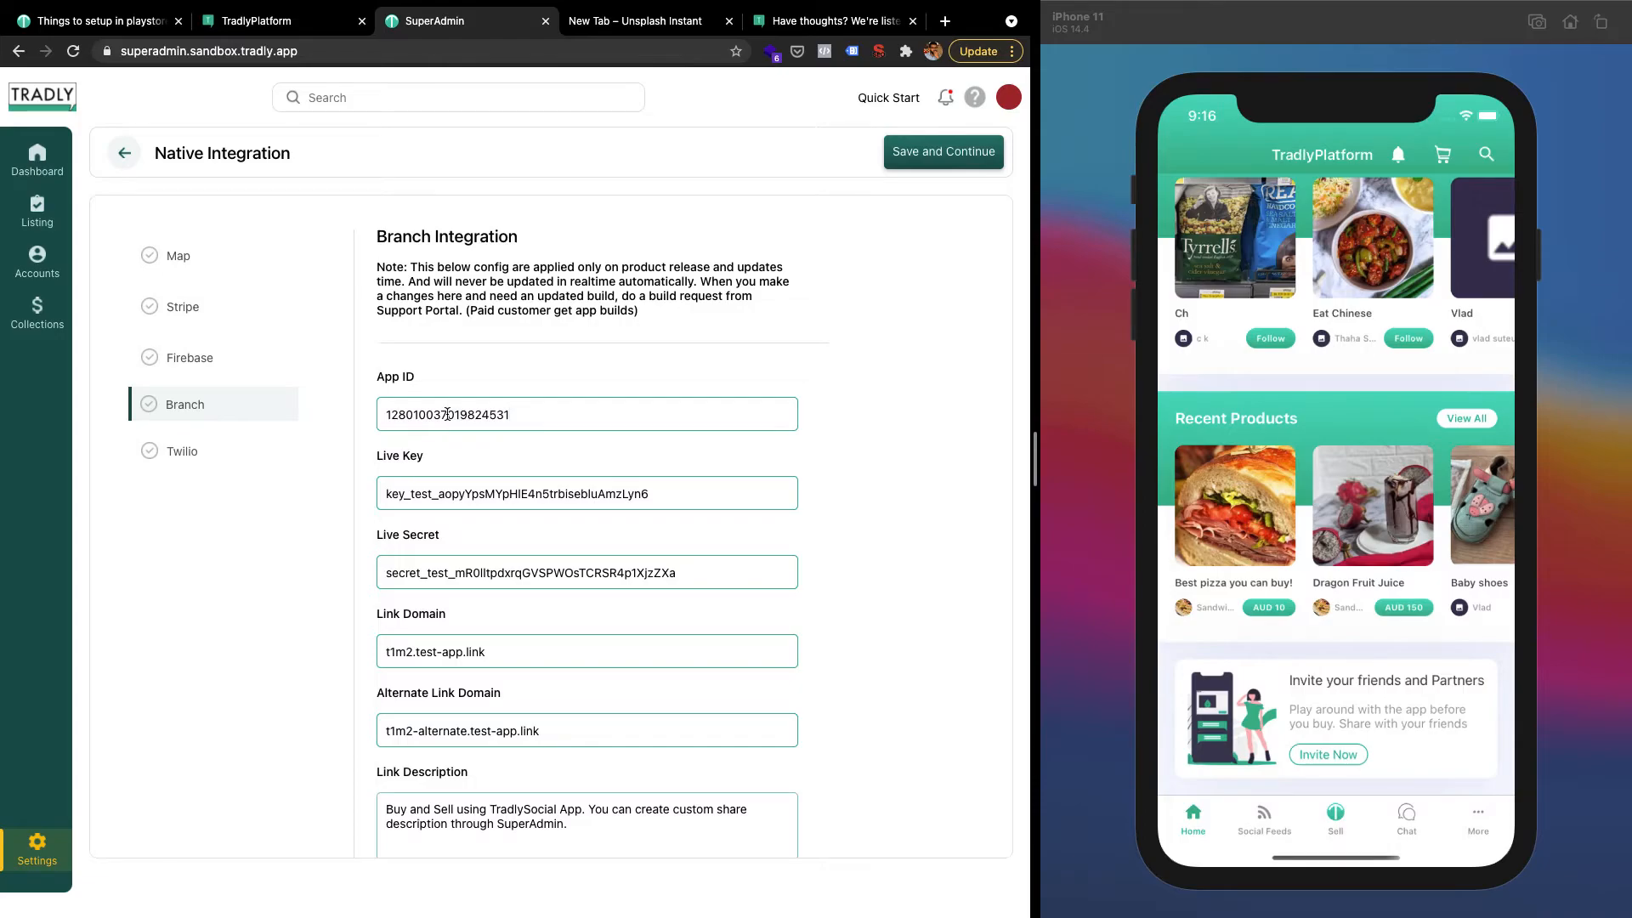
left_click(412, 493)
left_click(413, 572)
left_click(423, 643)
left_click(442, 729)
left_click(516, 578)
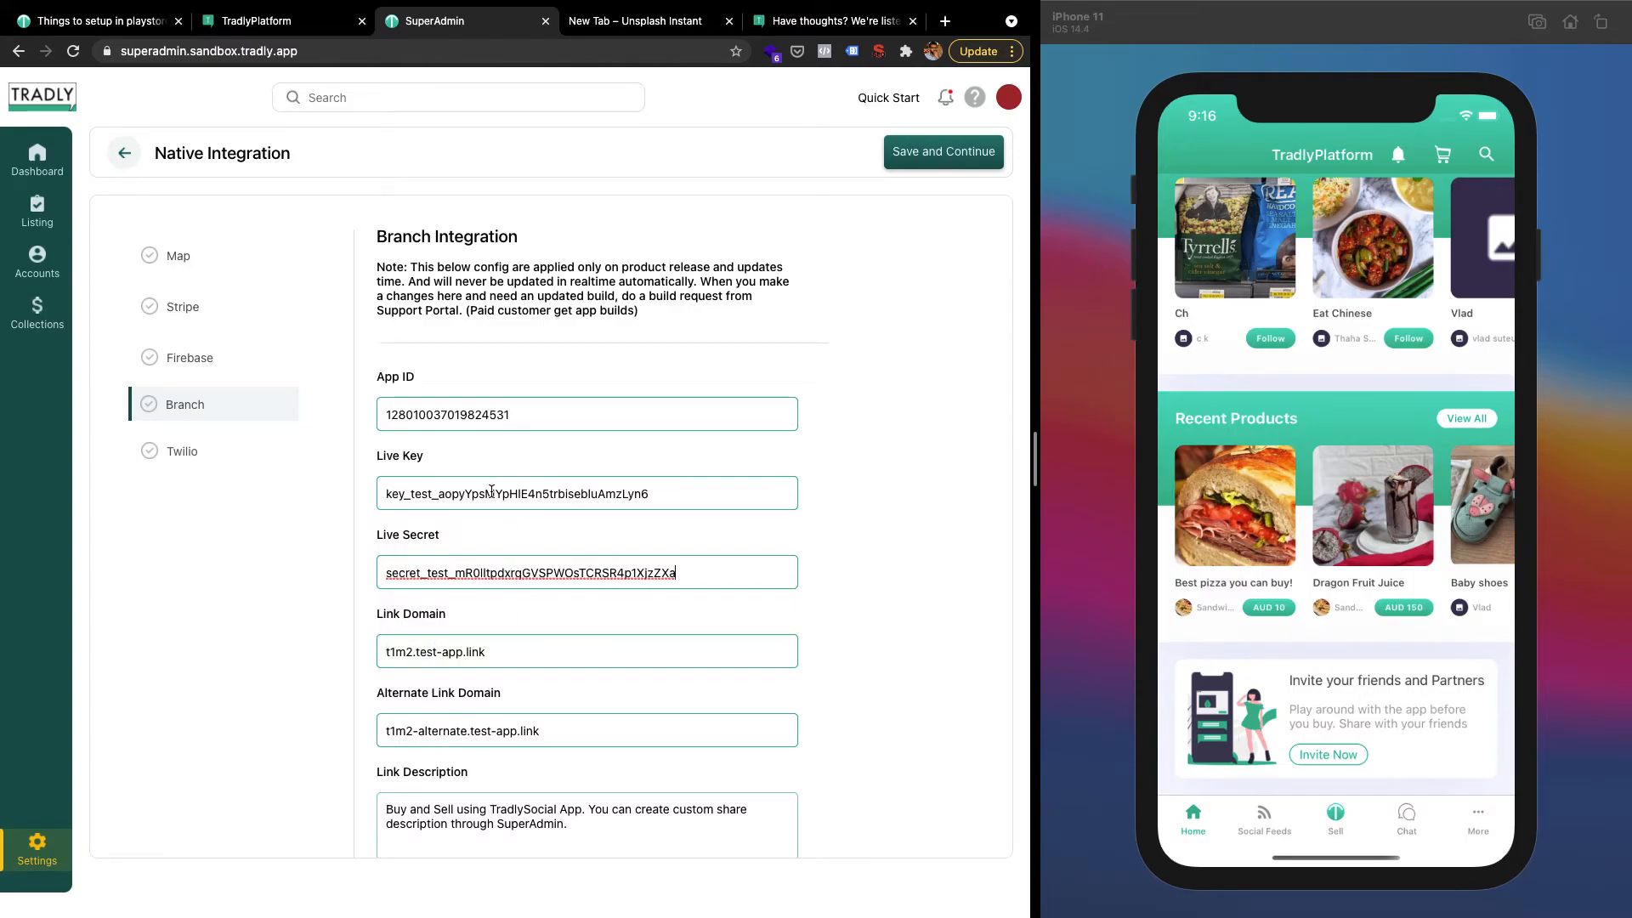
key("ctrl+Left")
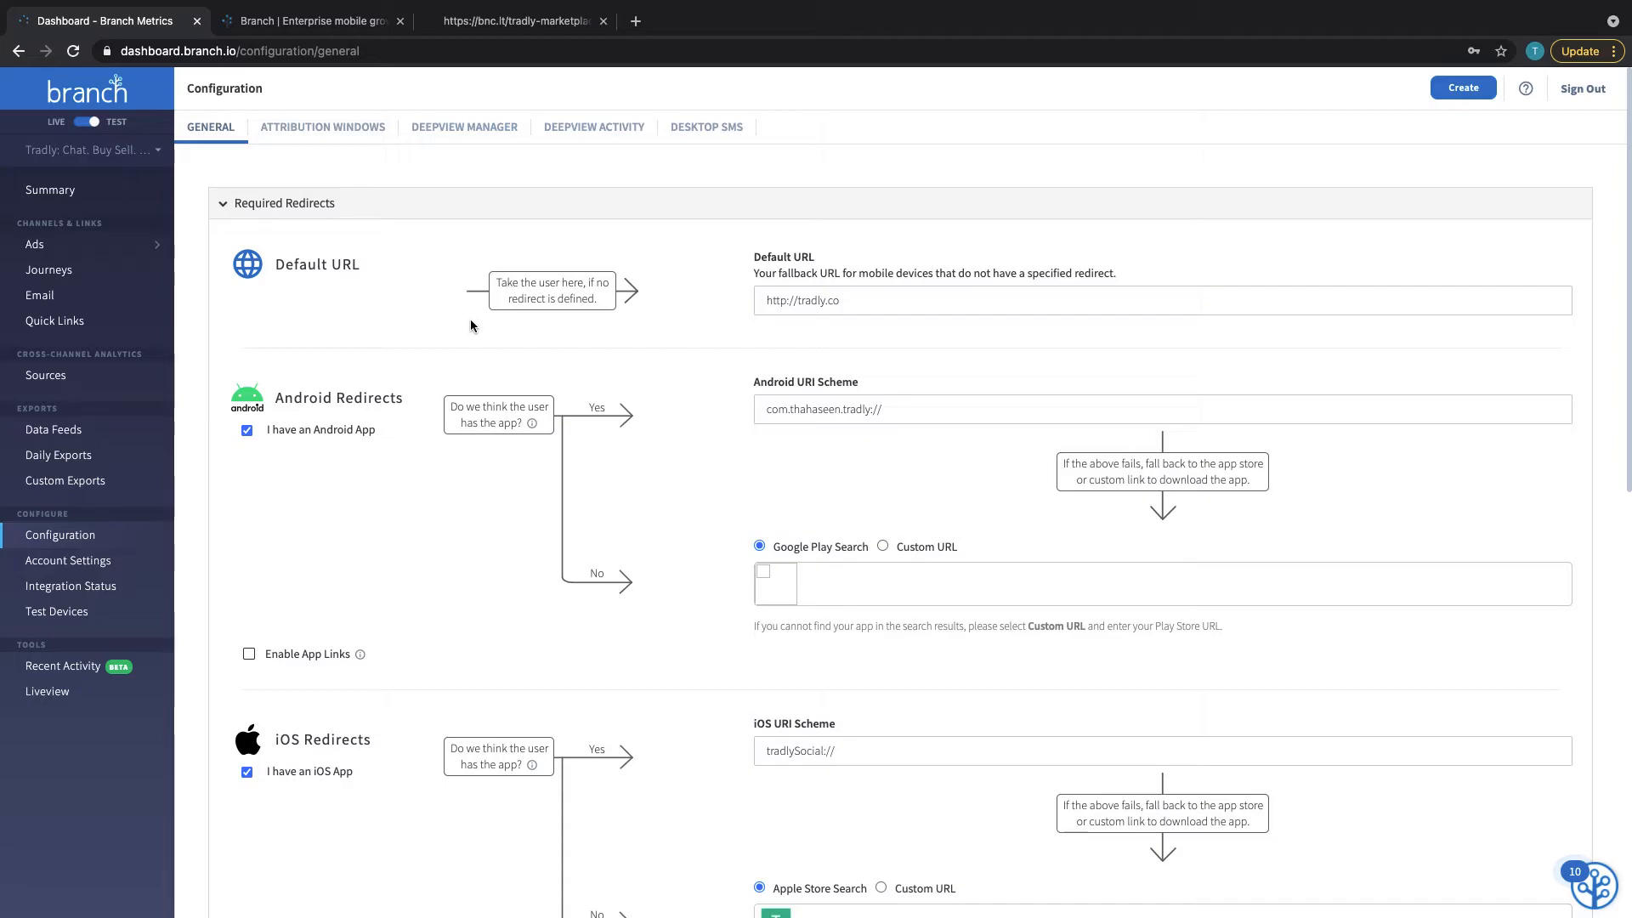
scroll(649, 515, "down", 6)
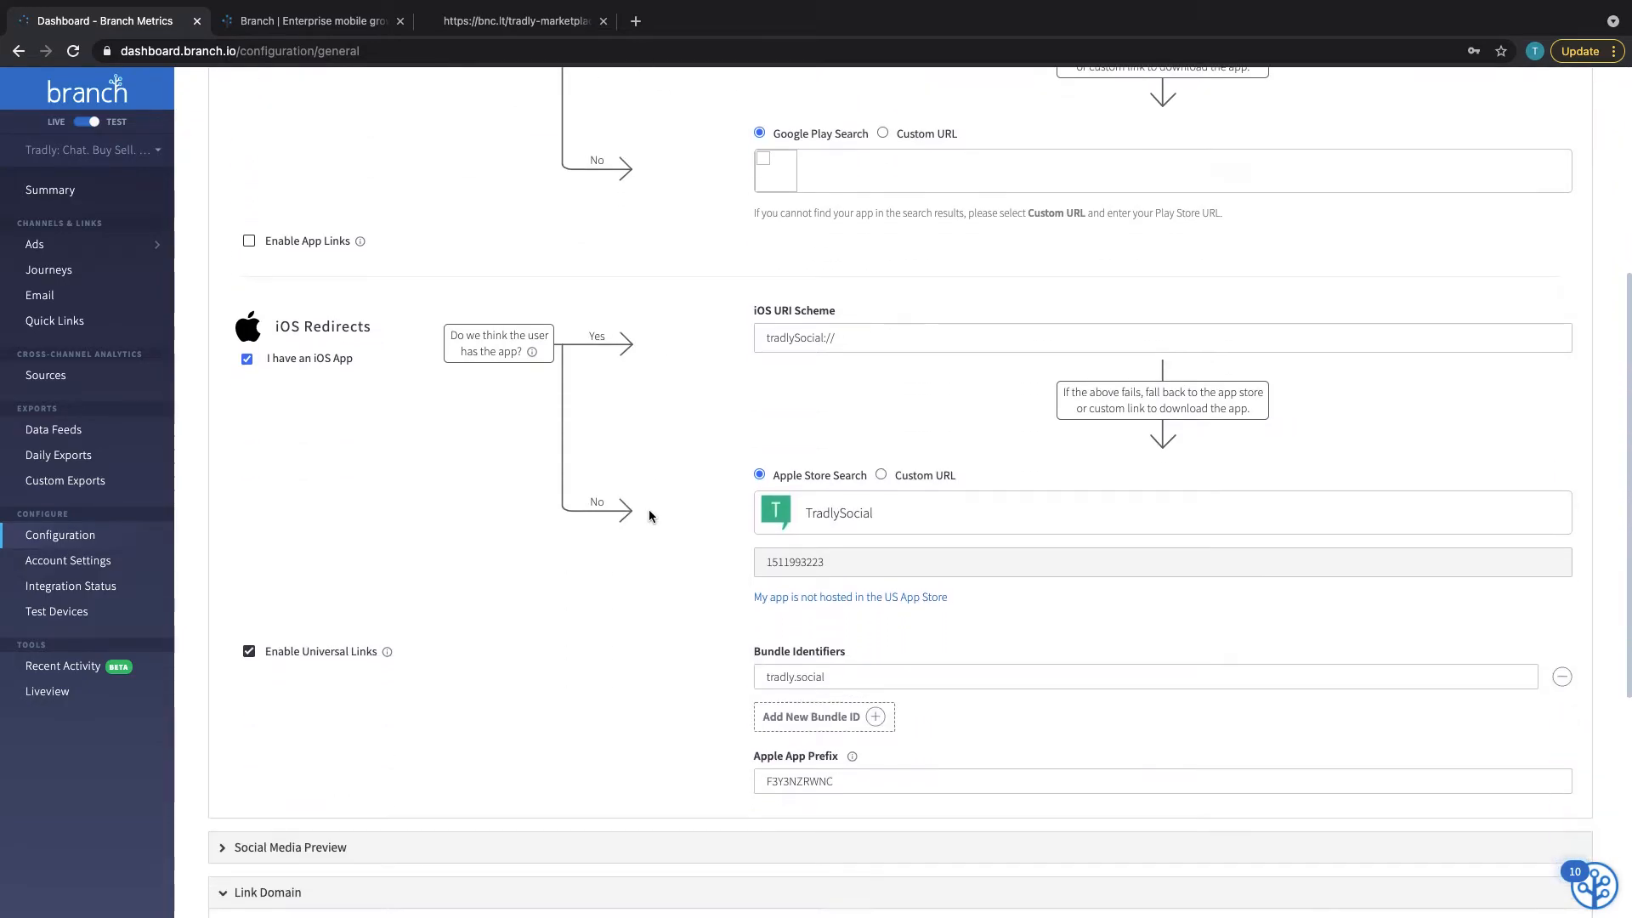
scroll(529, 600, "up", 8)
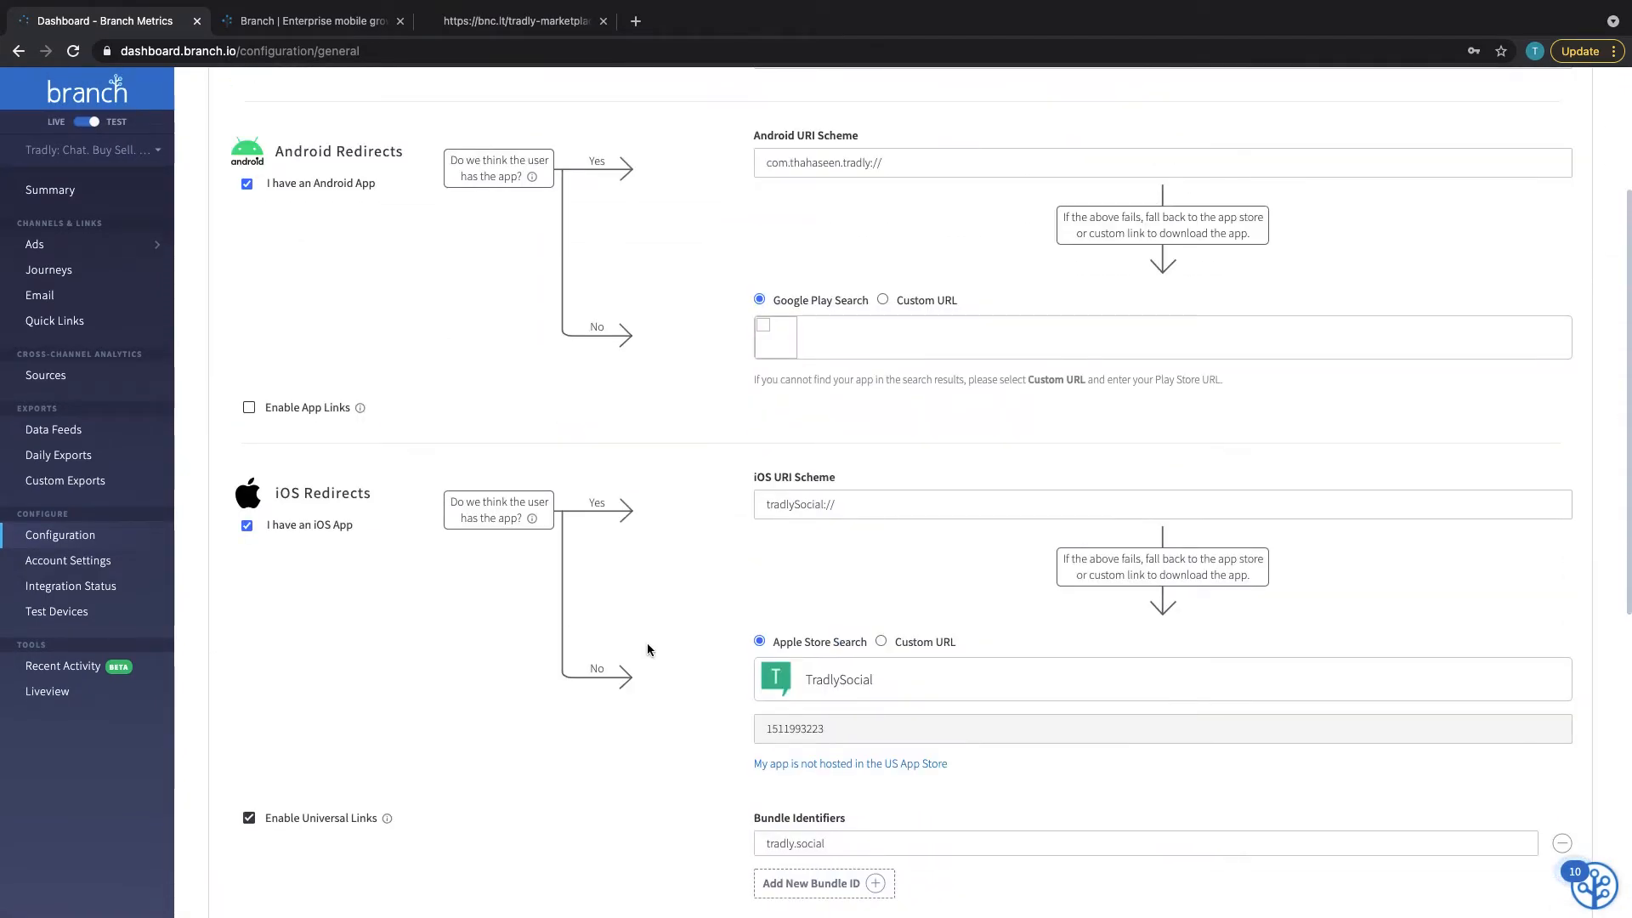
left_click(73, 560)
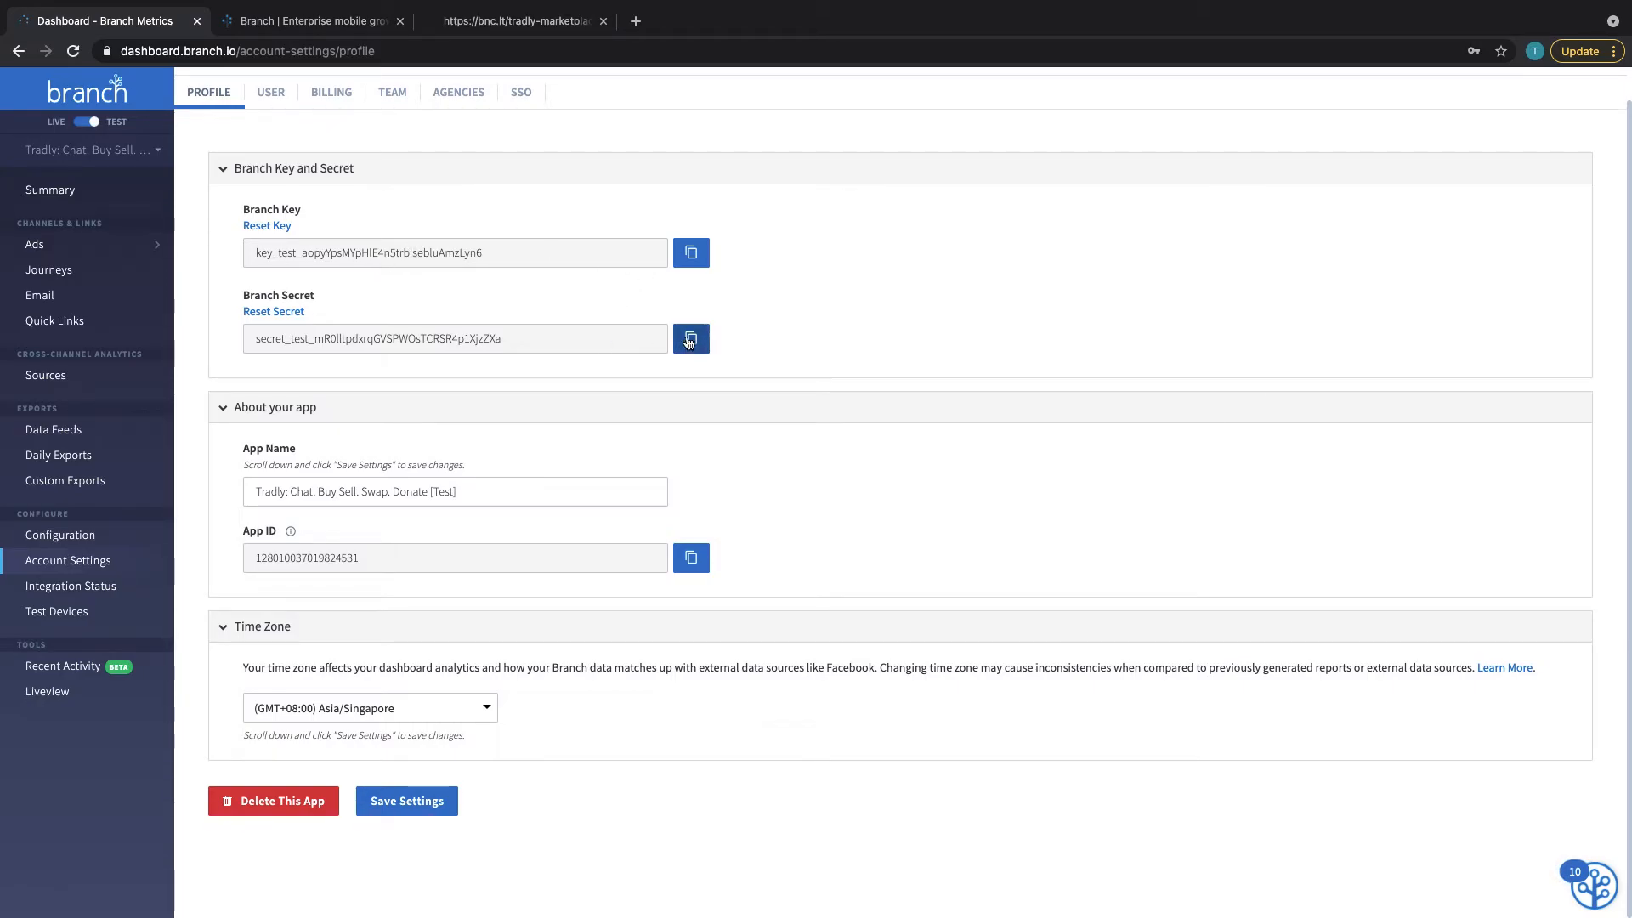
key("ctrl+Right")
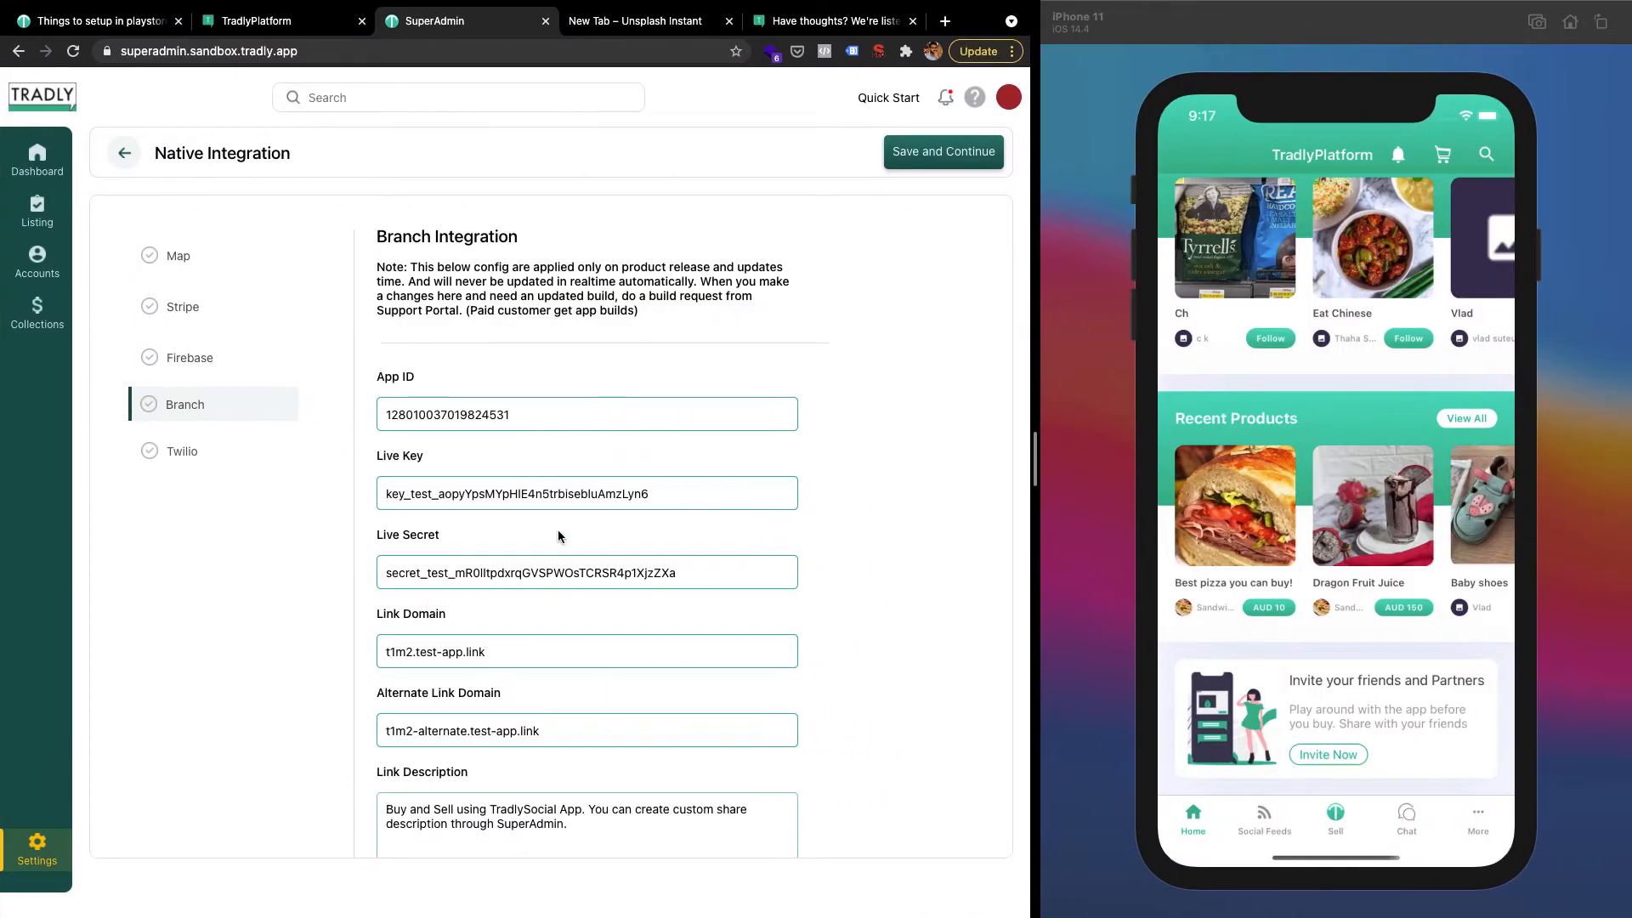
key("ctrl+Left")
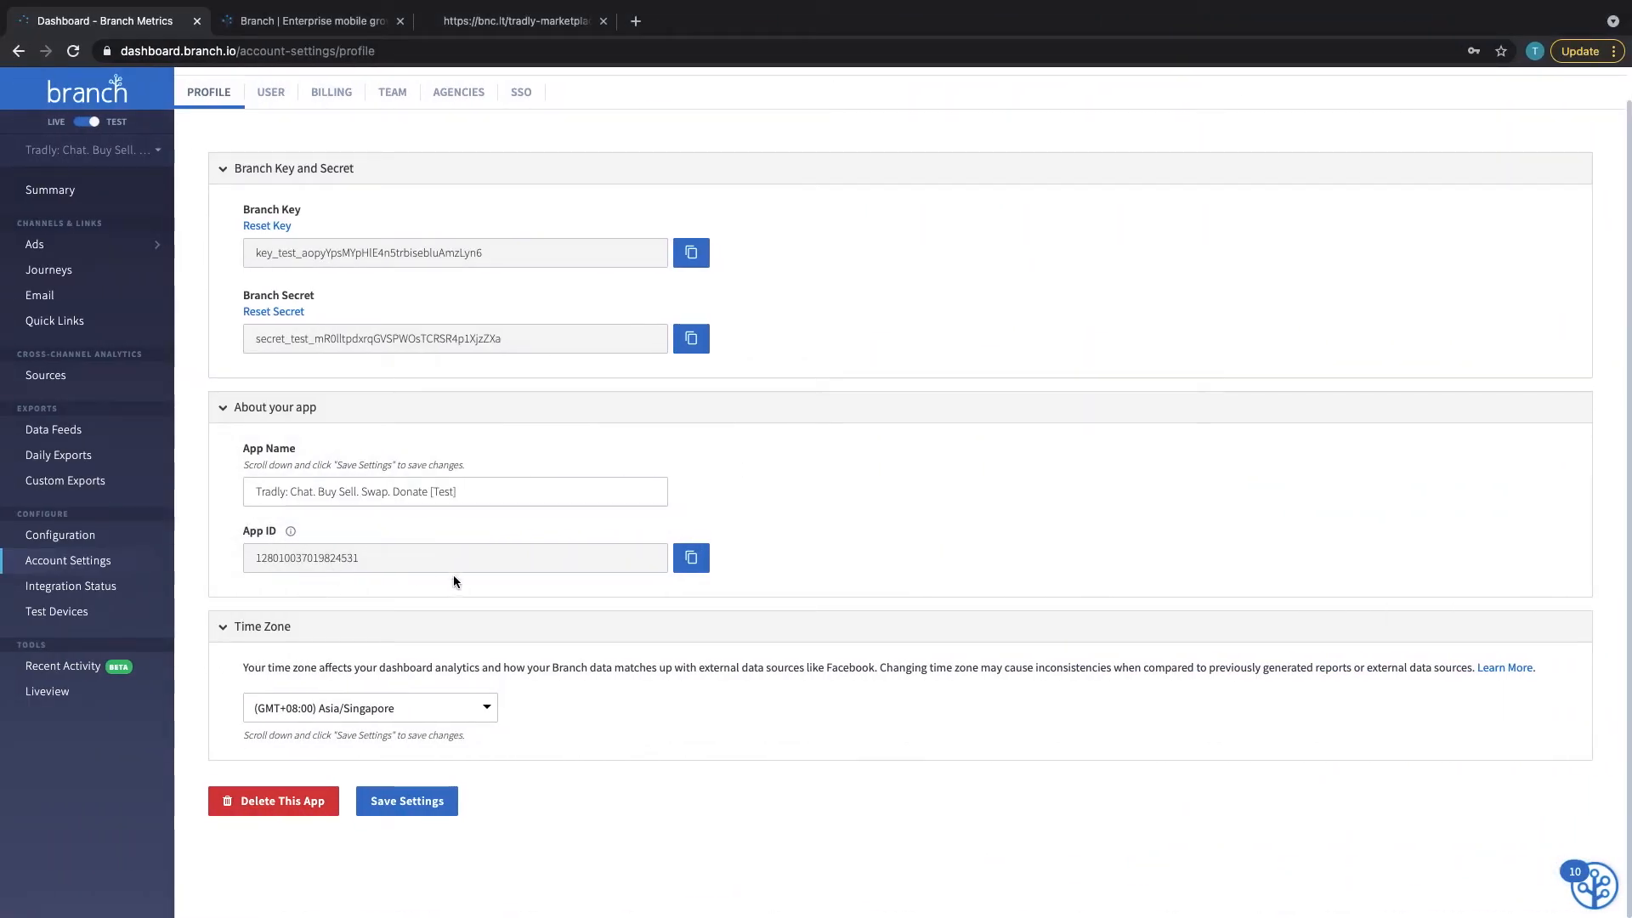
Compare the Branch App ID with SuperAdmin's, then return to Configuration's Link Domain section
scroll(366, 568, "up", 5)
scroll(362, 590, "up", 3)
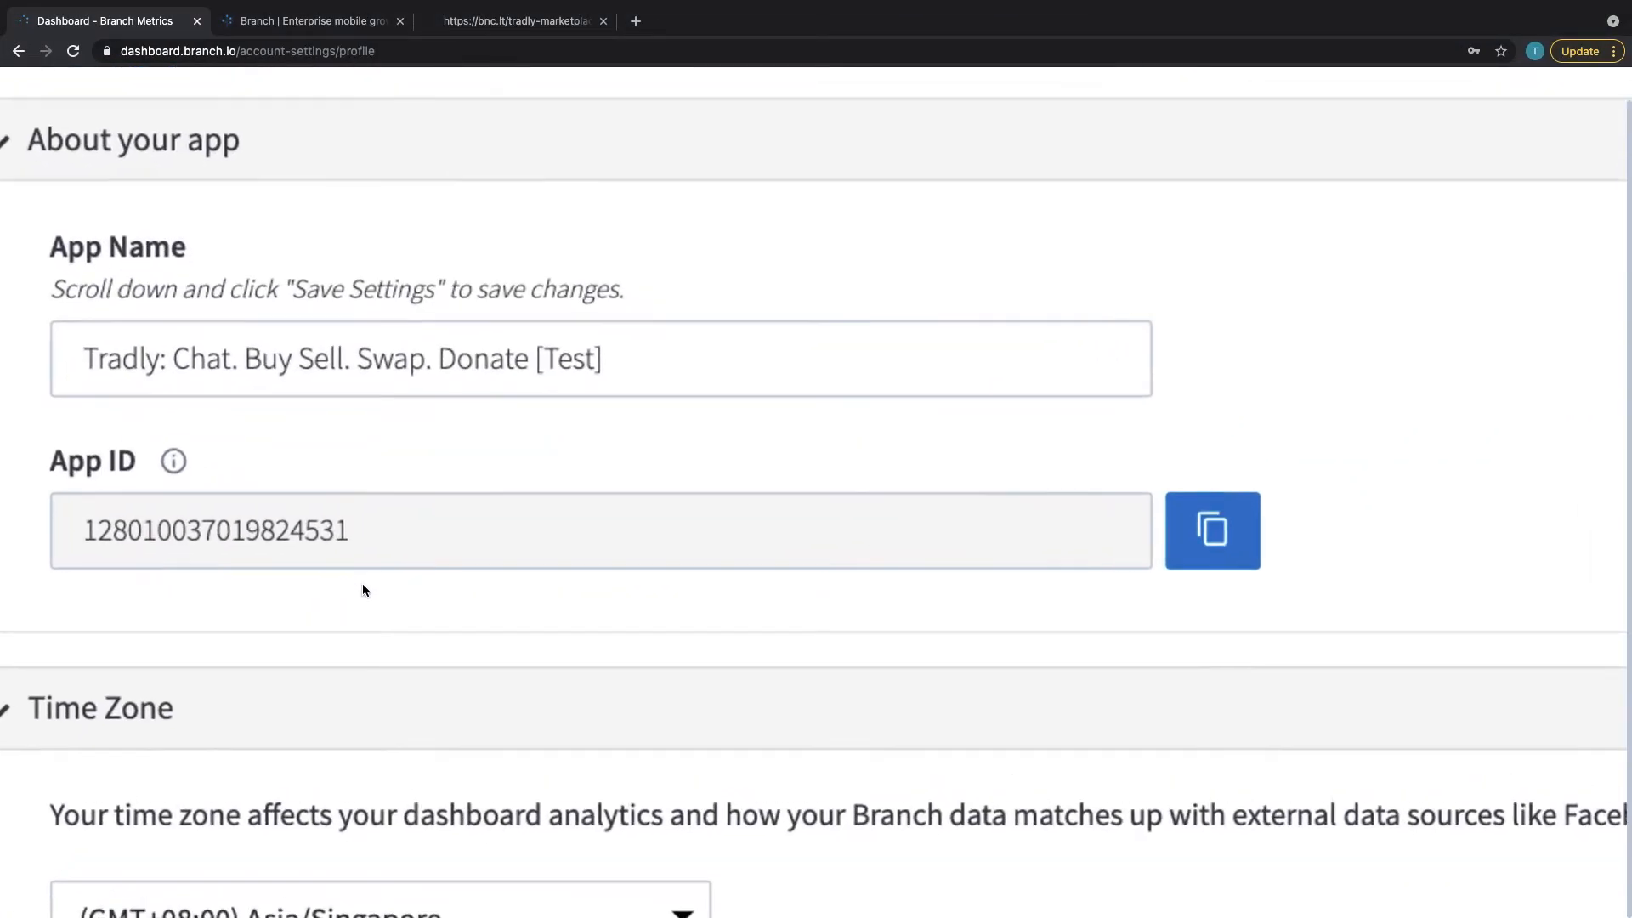
scroll(362, 590, "down", 10)
key("ctrl+Right")
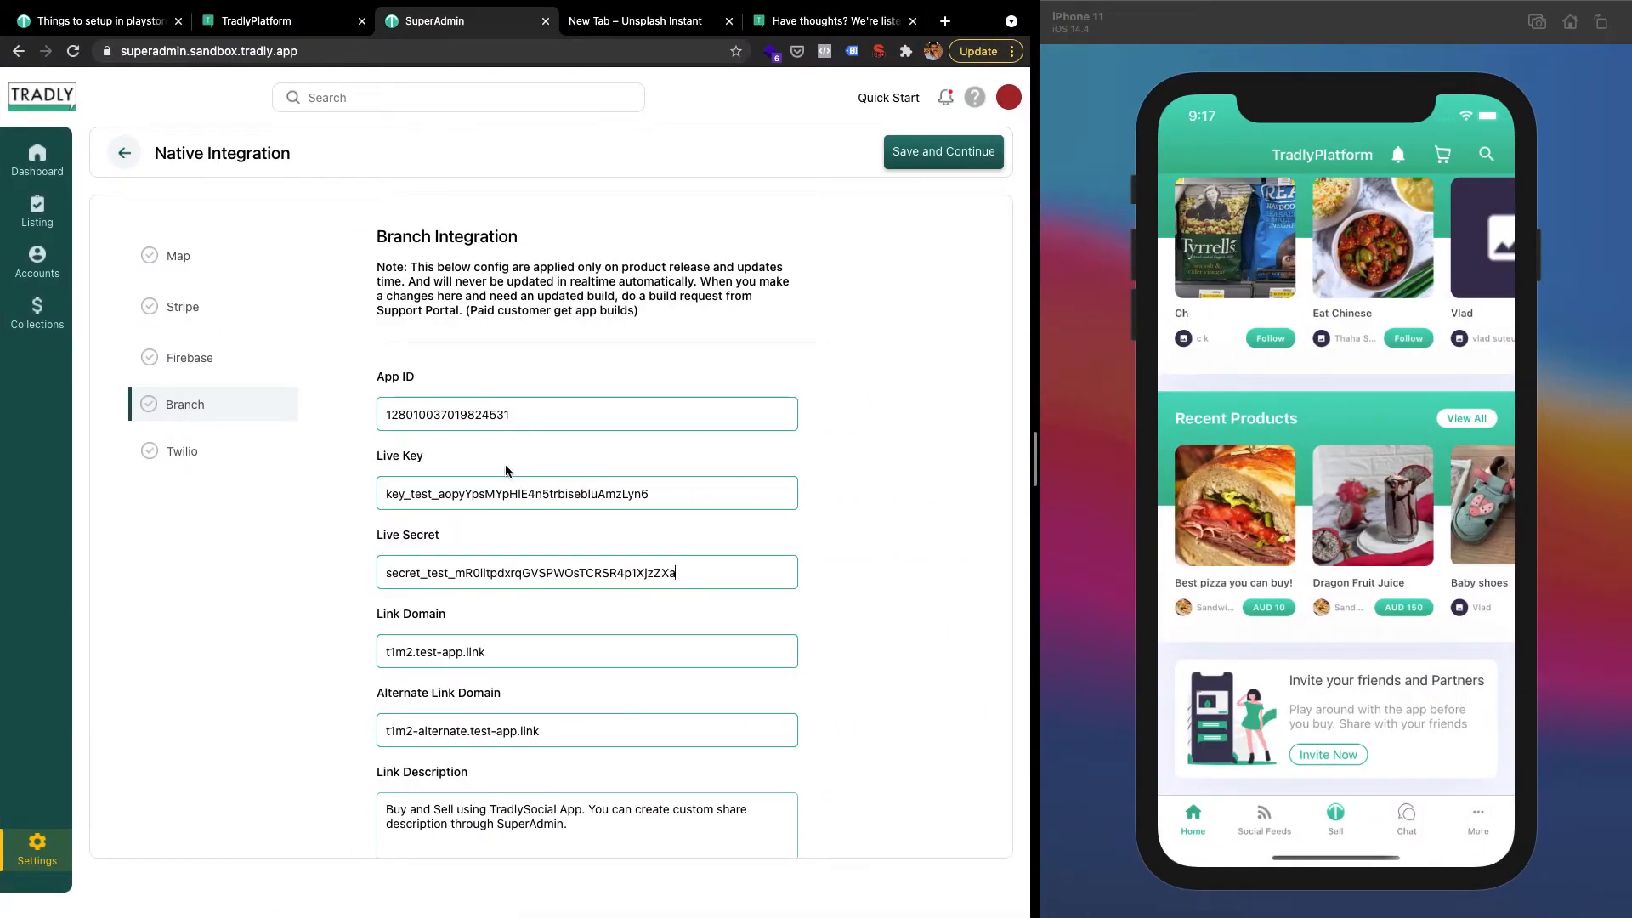
key("ctrl+Left")
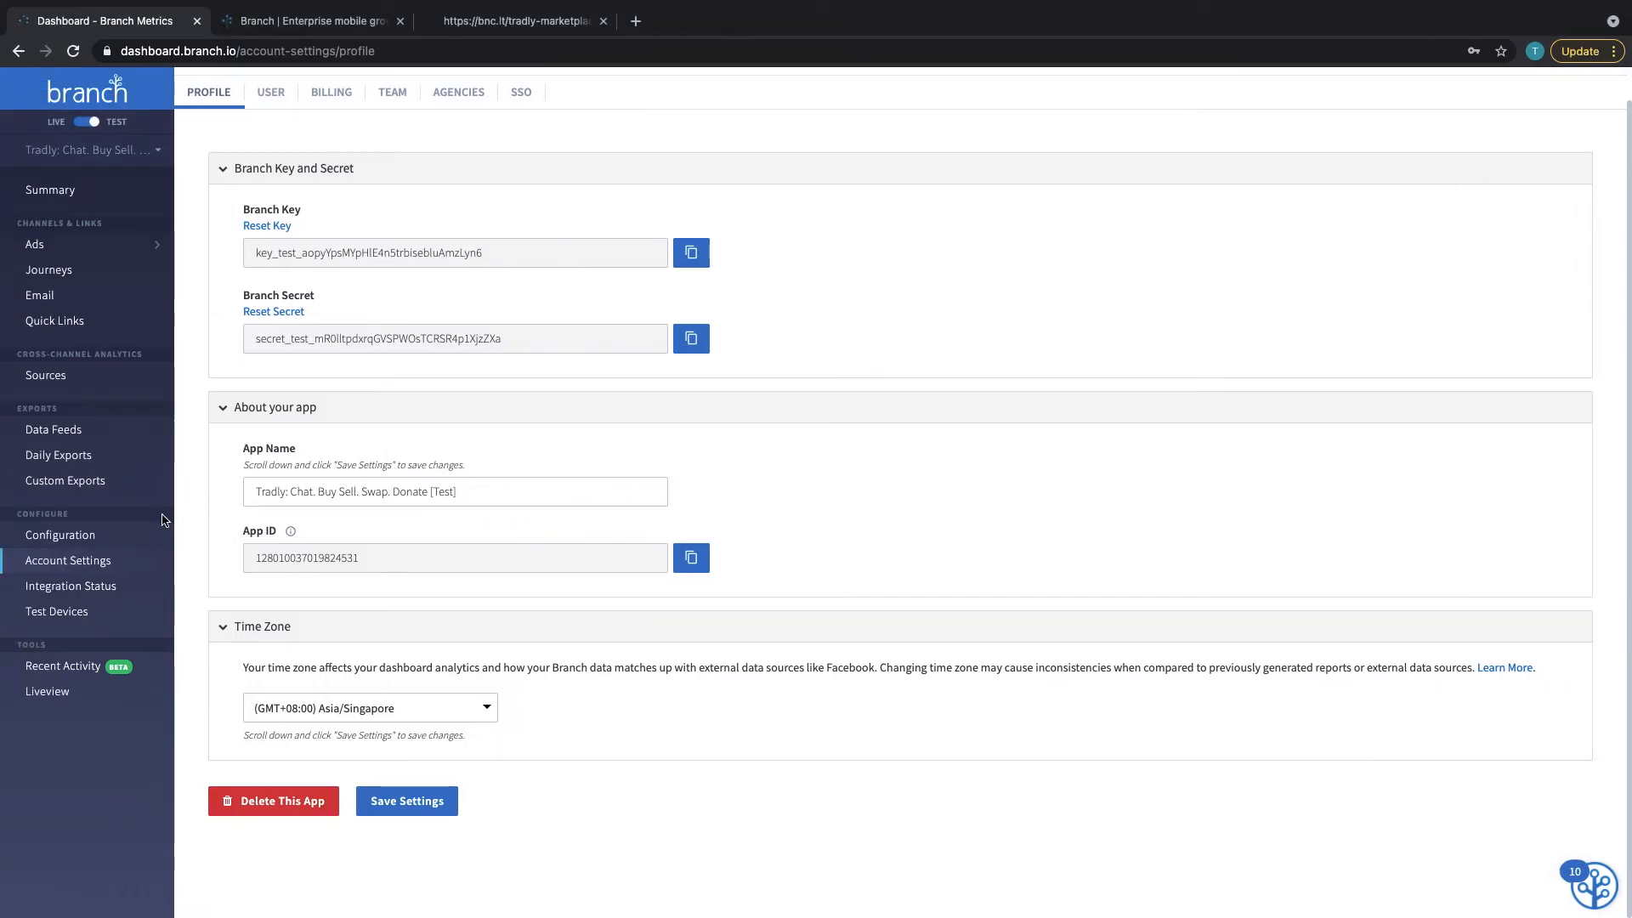
left_click(71, 537)
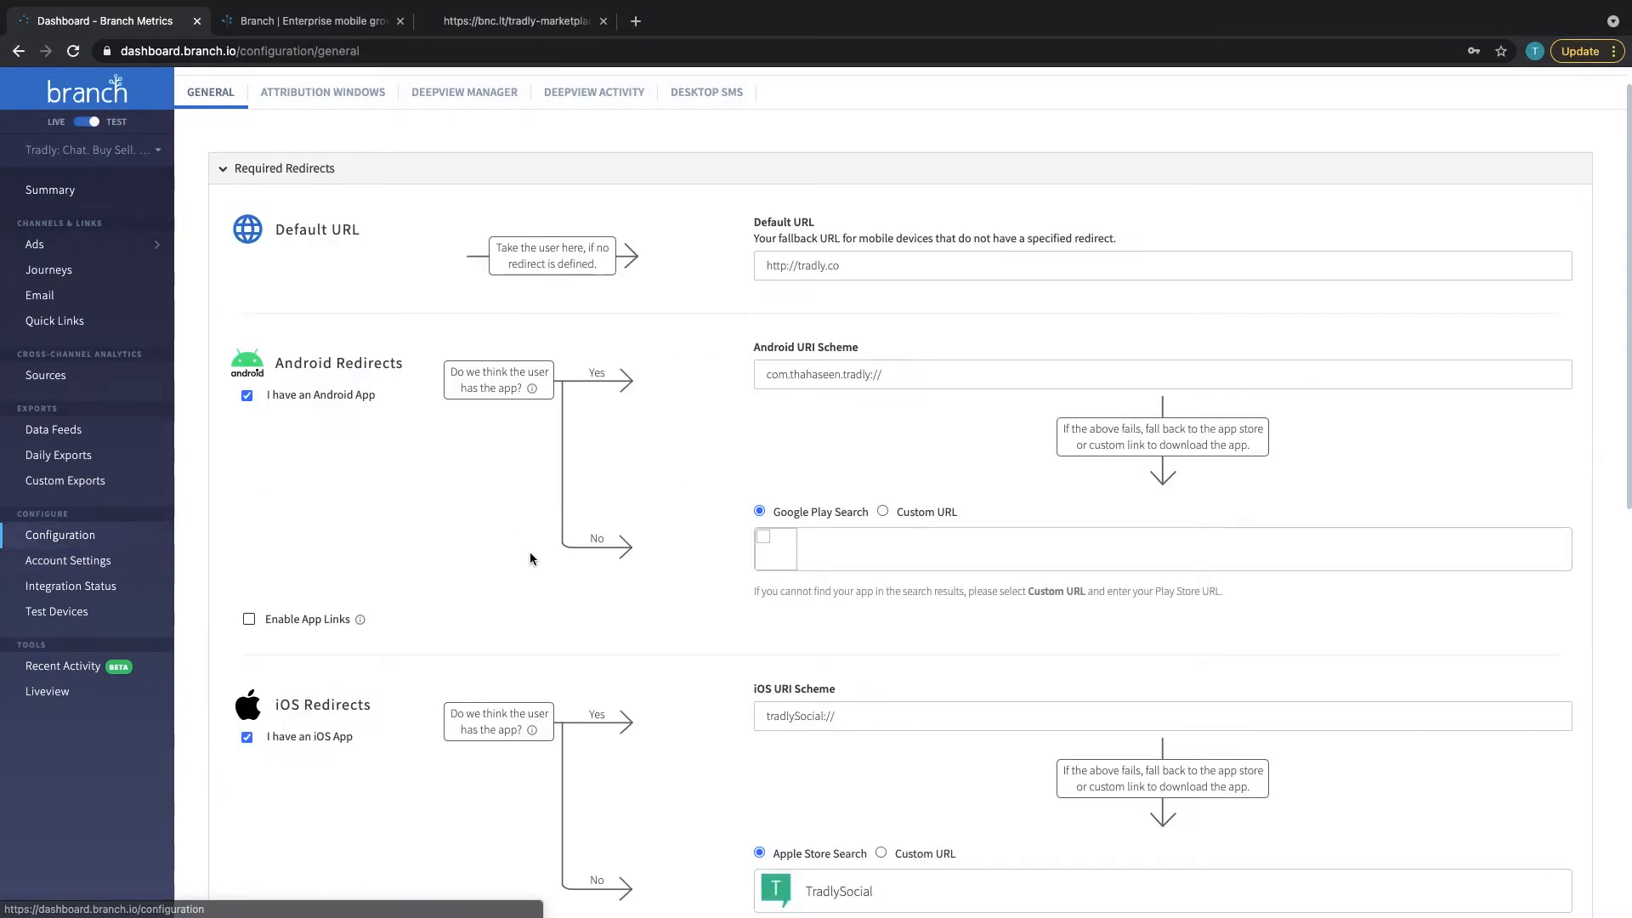
scroll(536, 554, "down", 20)
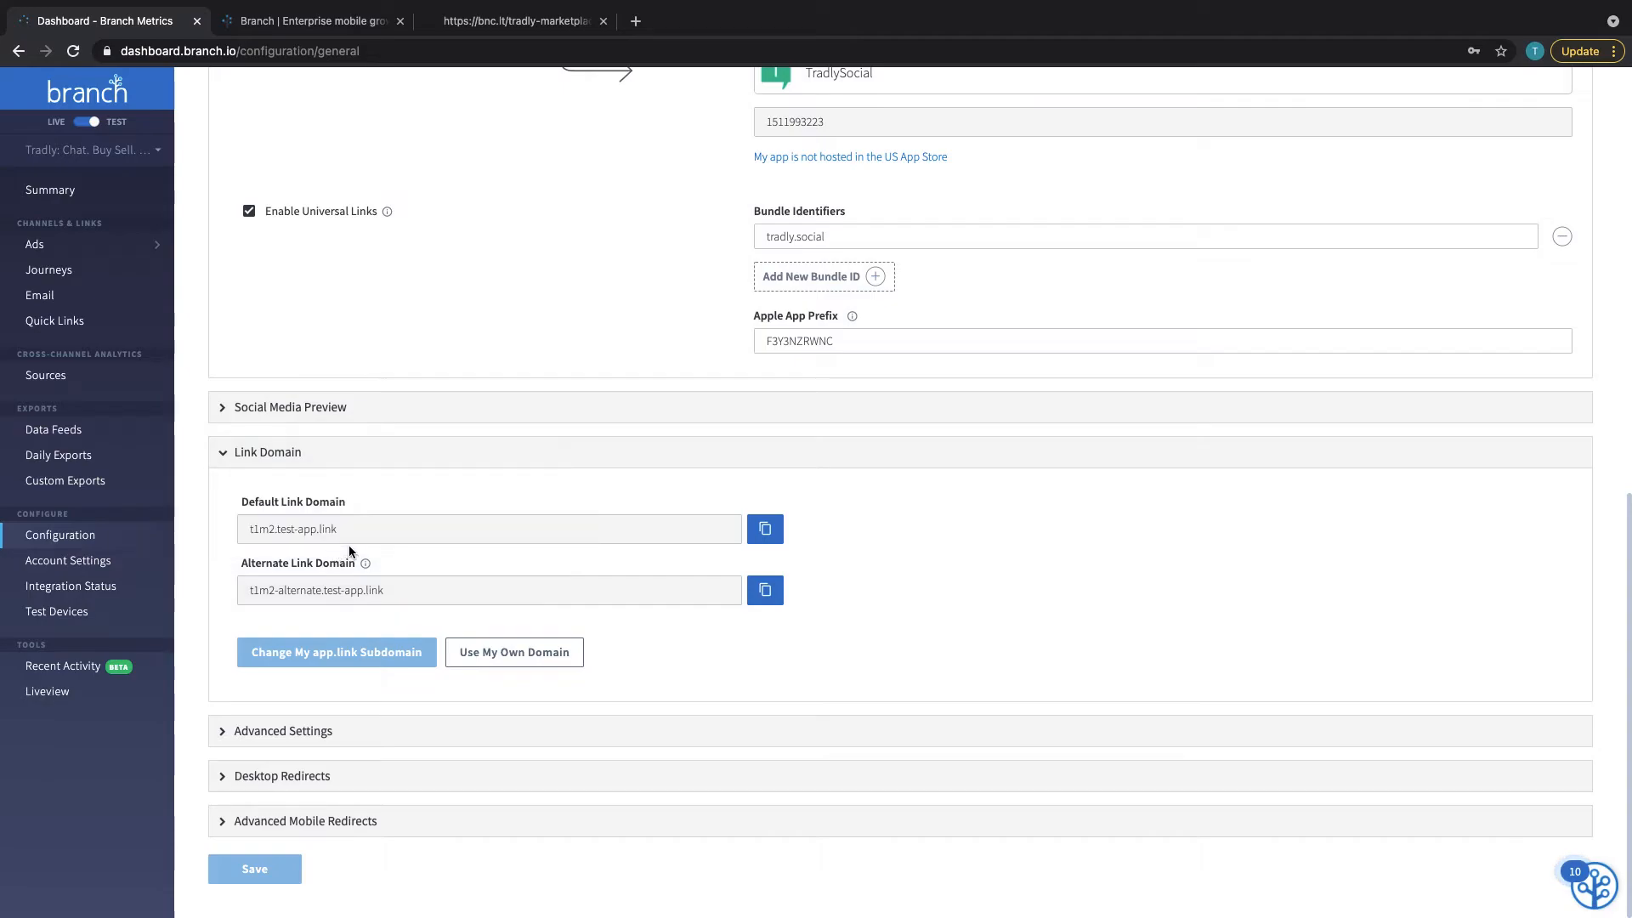
Enter test.tradly.co as Branch's own custom link domain and confirm it
left_click(513, 654)
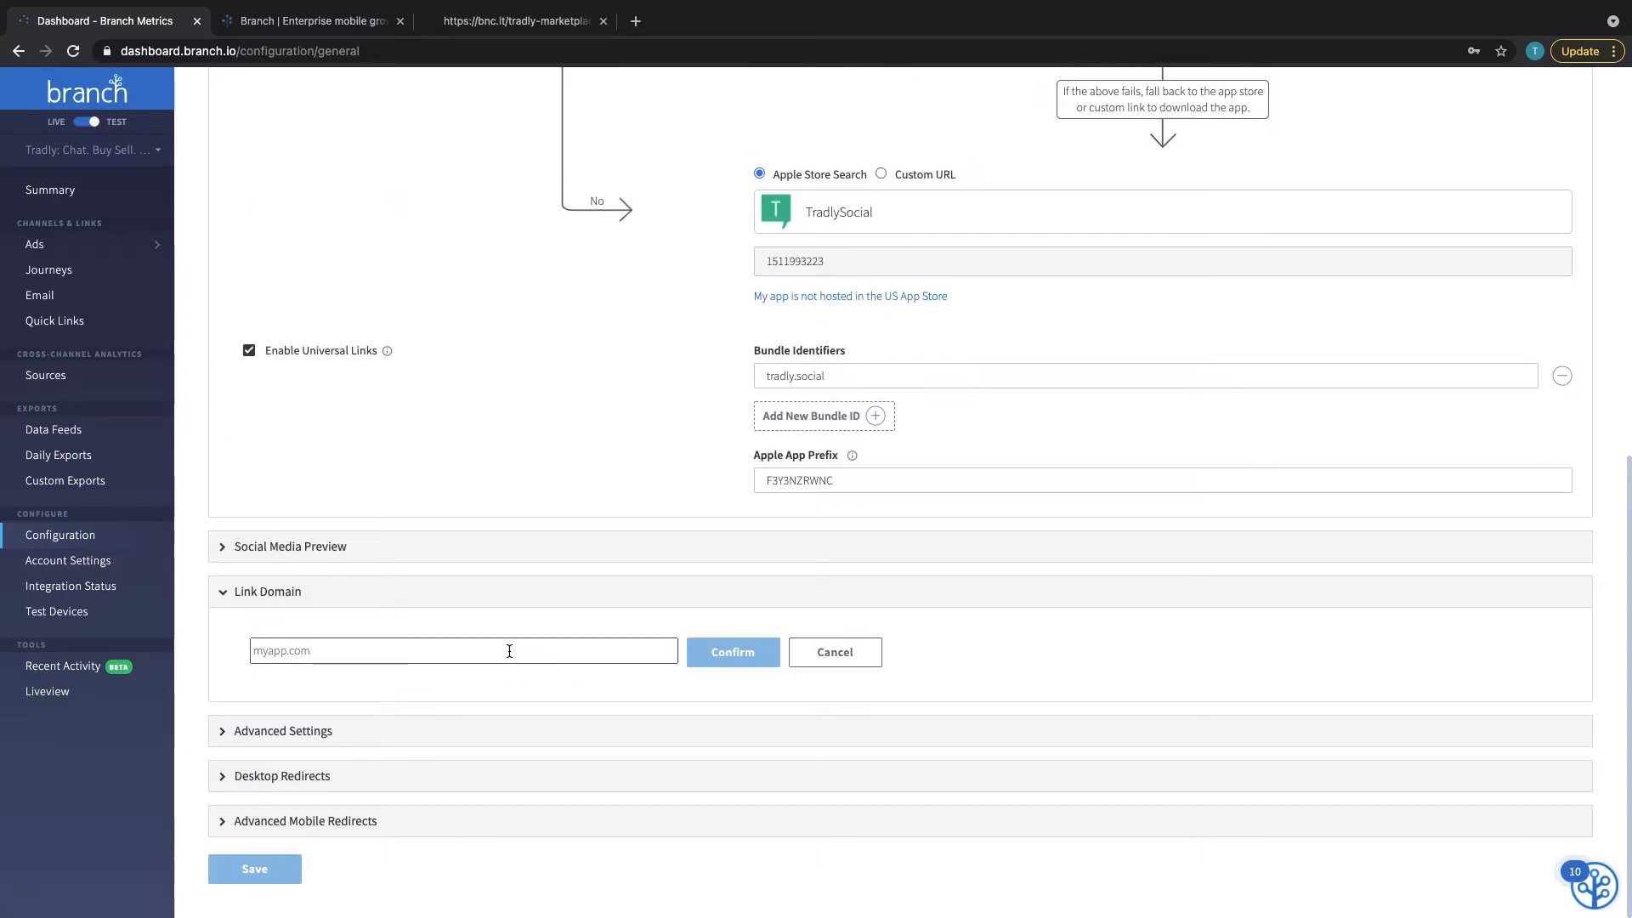
left_click(493, 651)
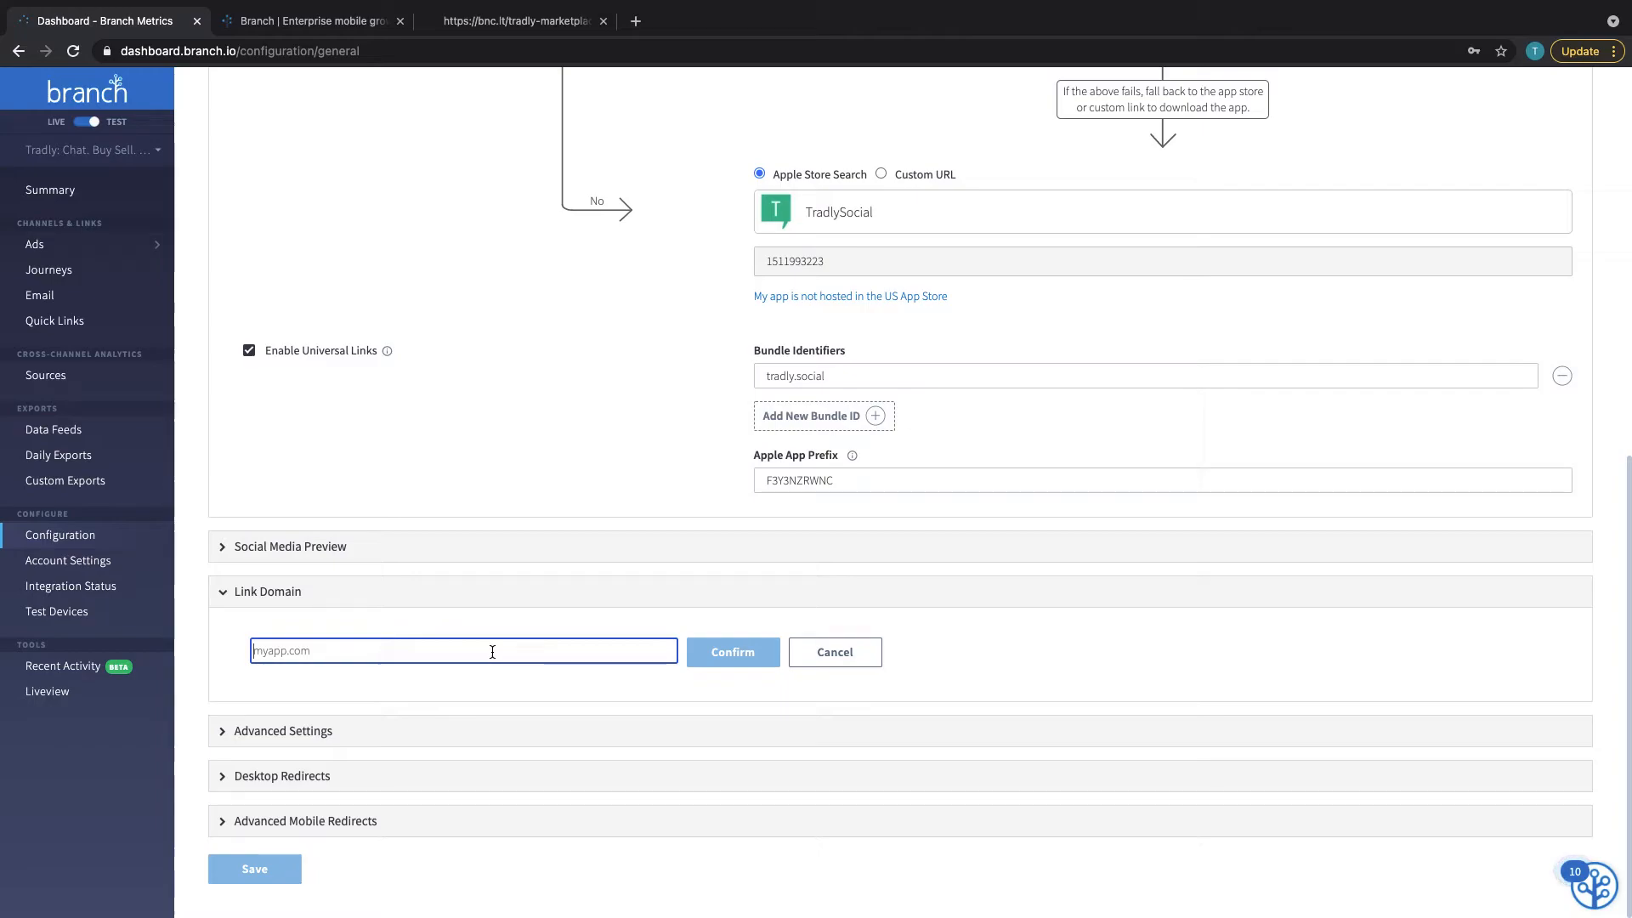
type("test.tradly.co")
left_click(714, 643)
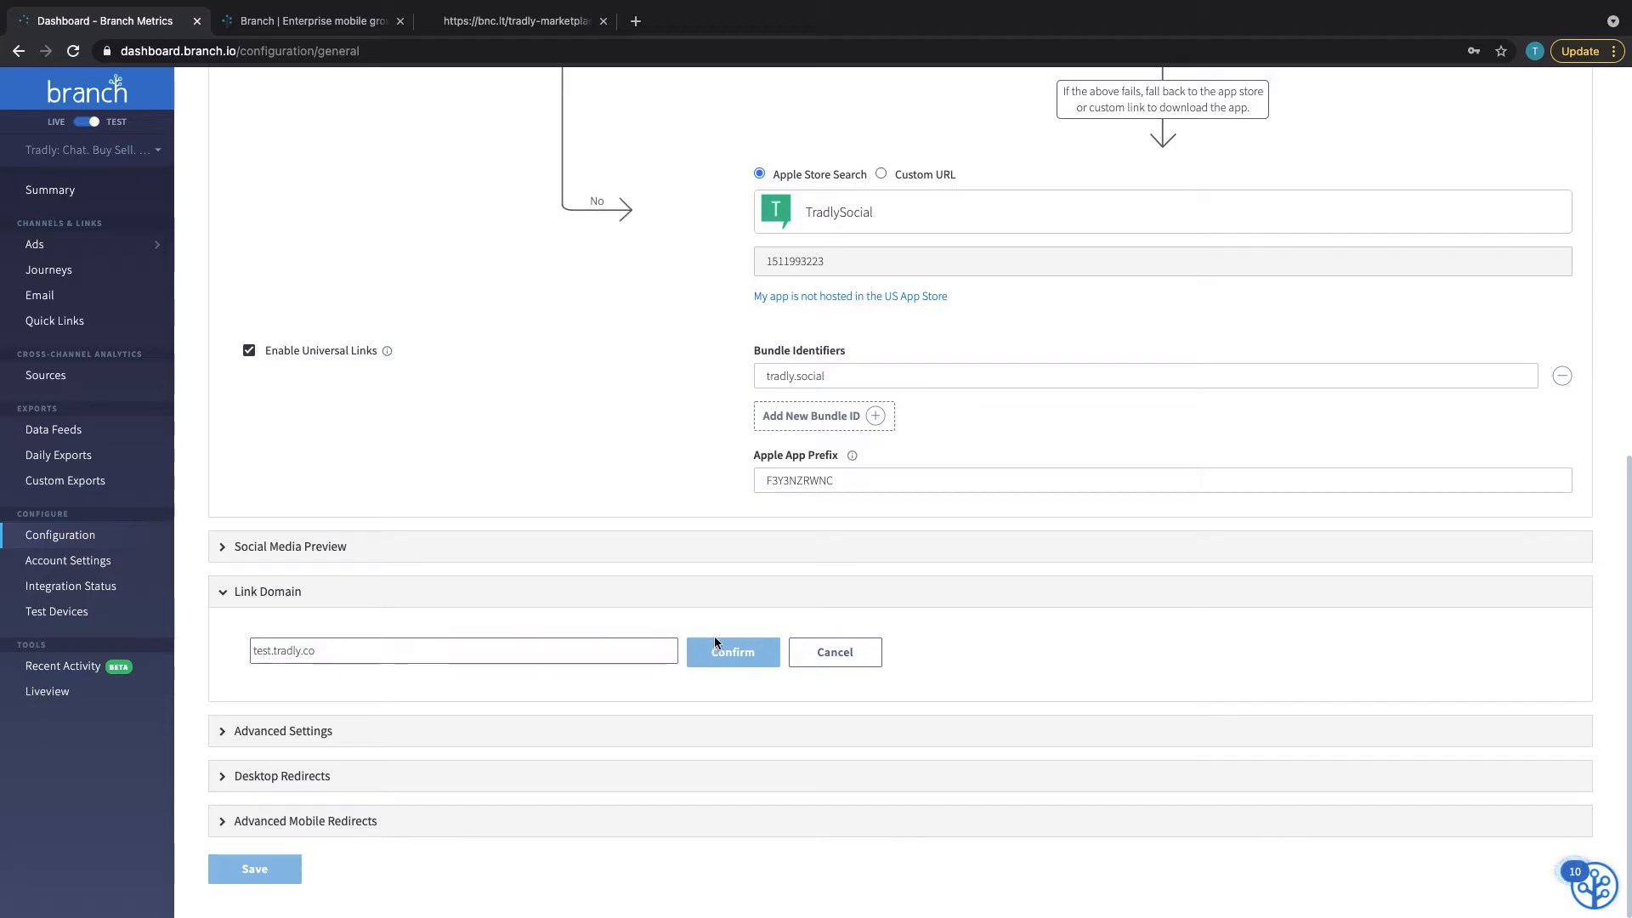
Read the warning that test.tradly.co isn't CNAME'd to custom.bnc.lt, toggling the Link Domain section
scroll(498, 667, "up", 4)
left_click(499, 658)
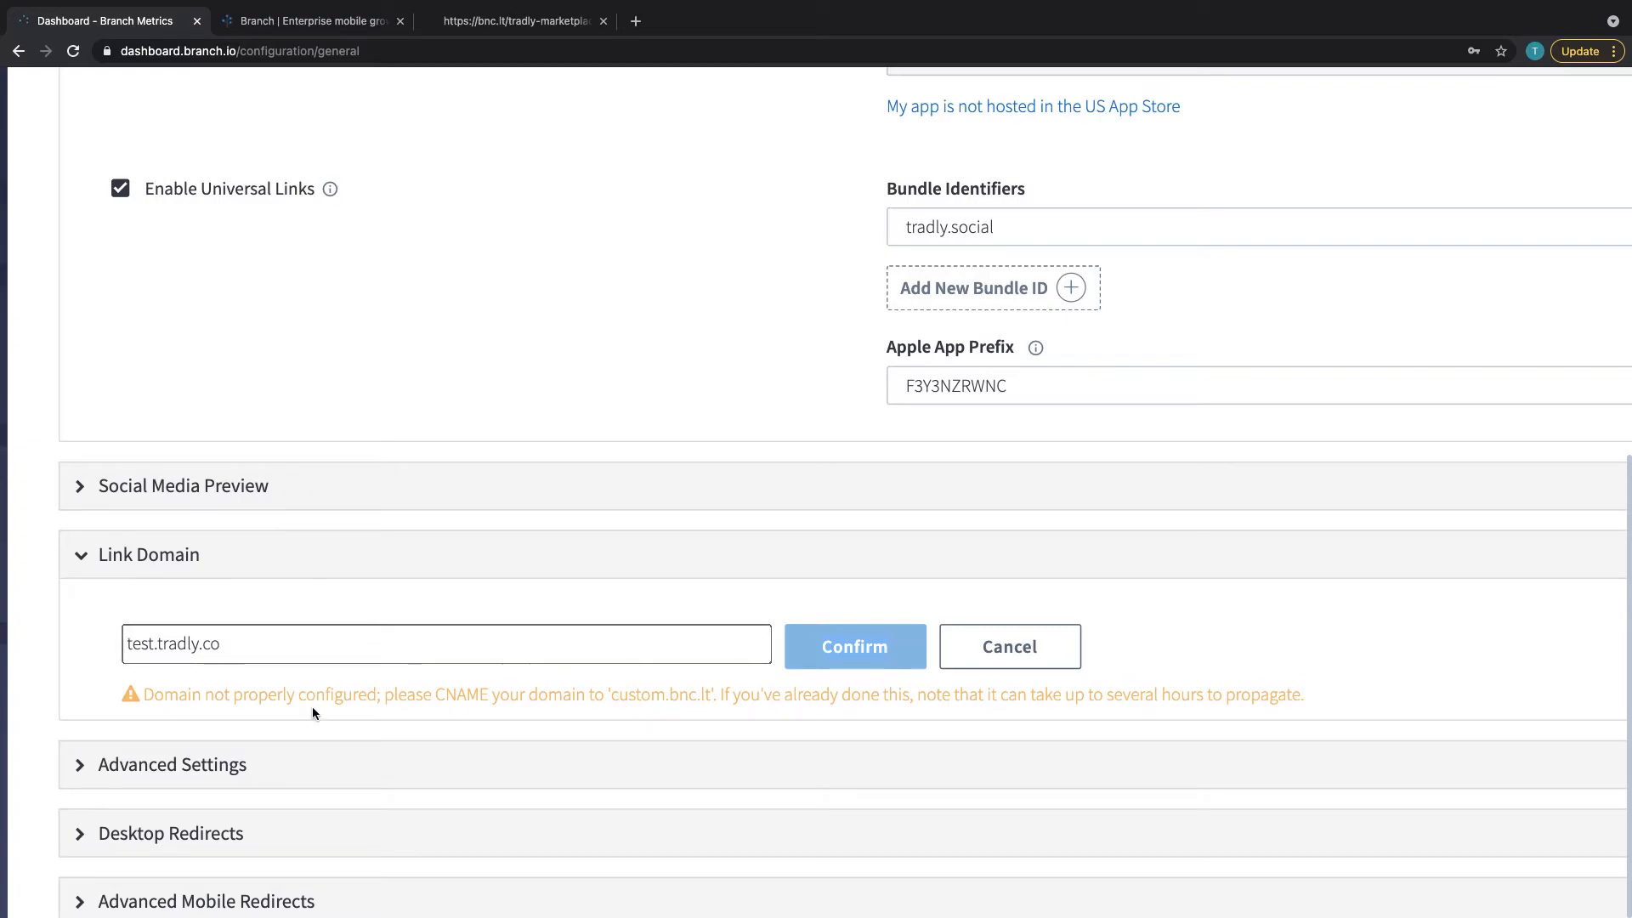
scroll(313, 711, "down", 5)
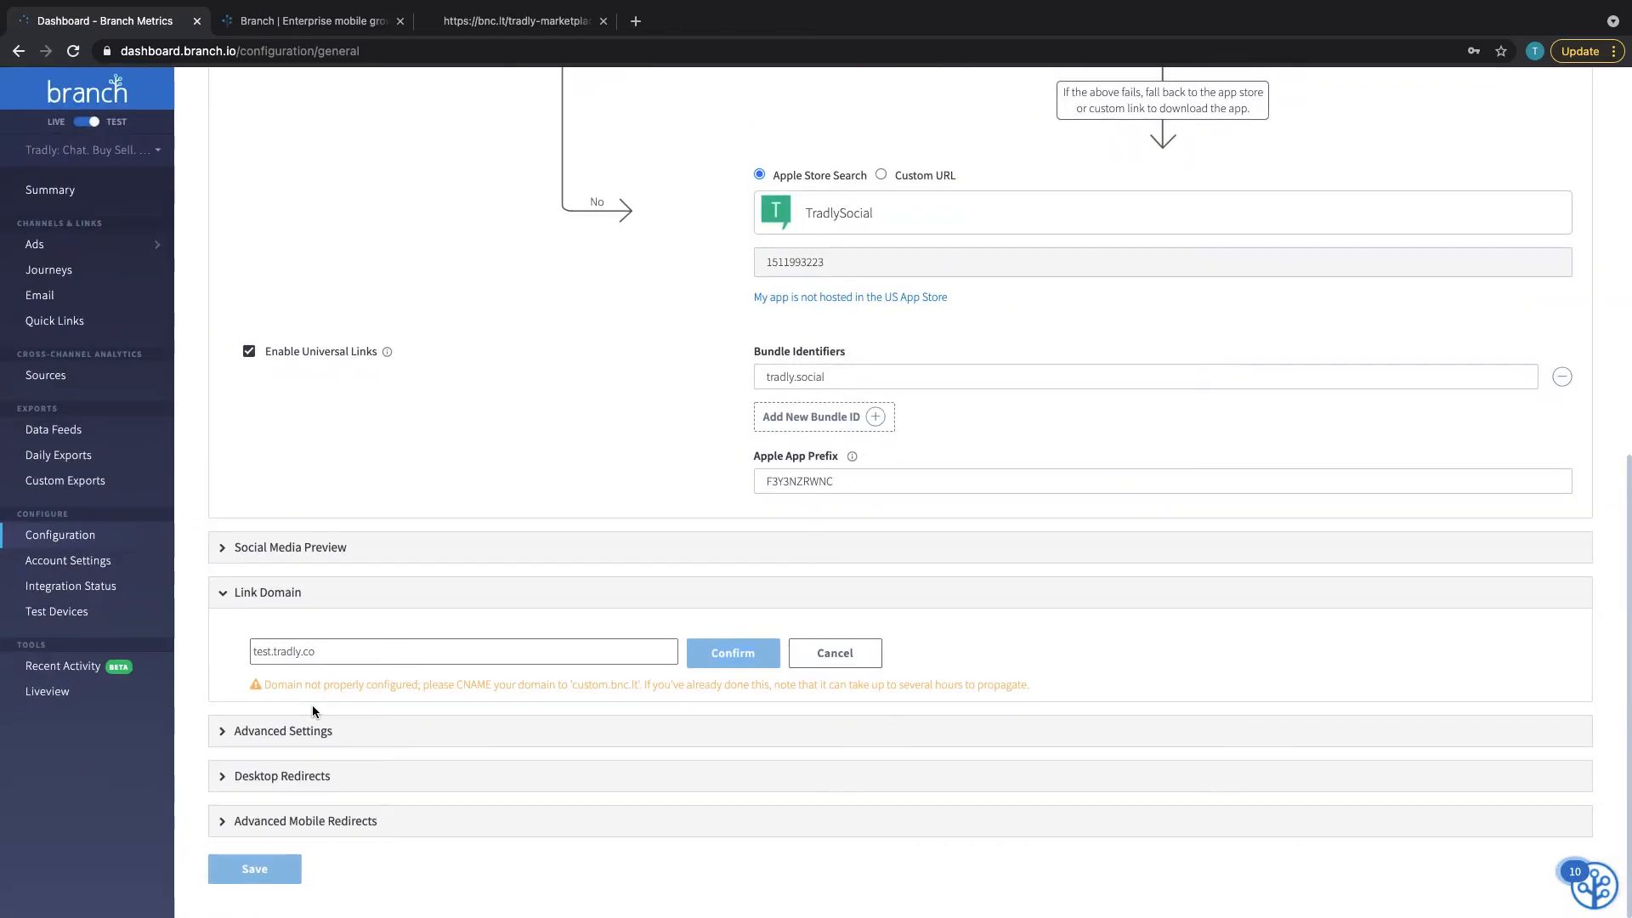
left_click(441, 609)
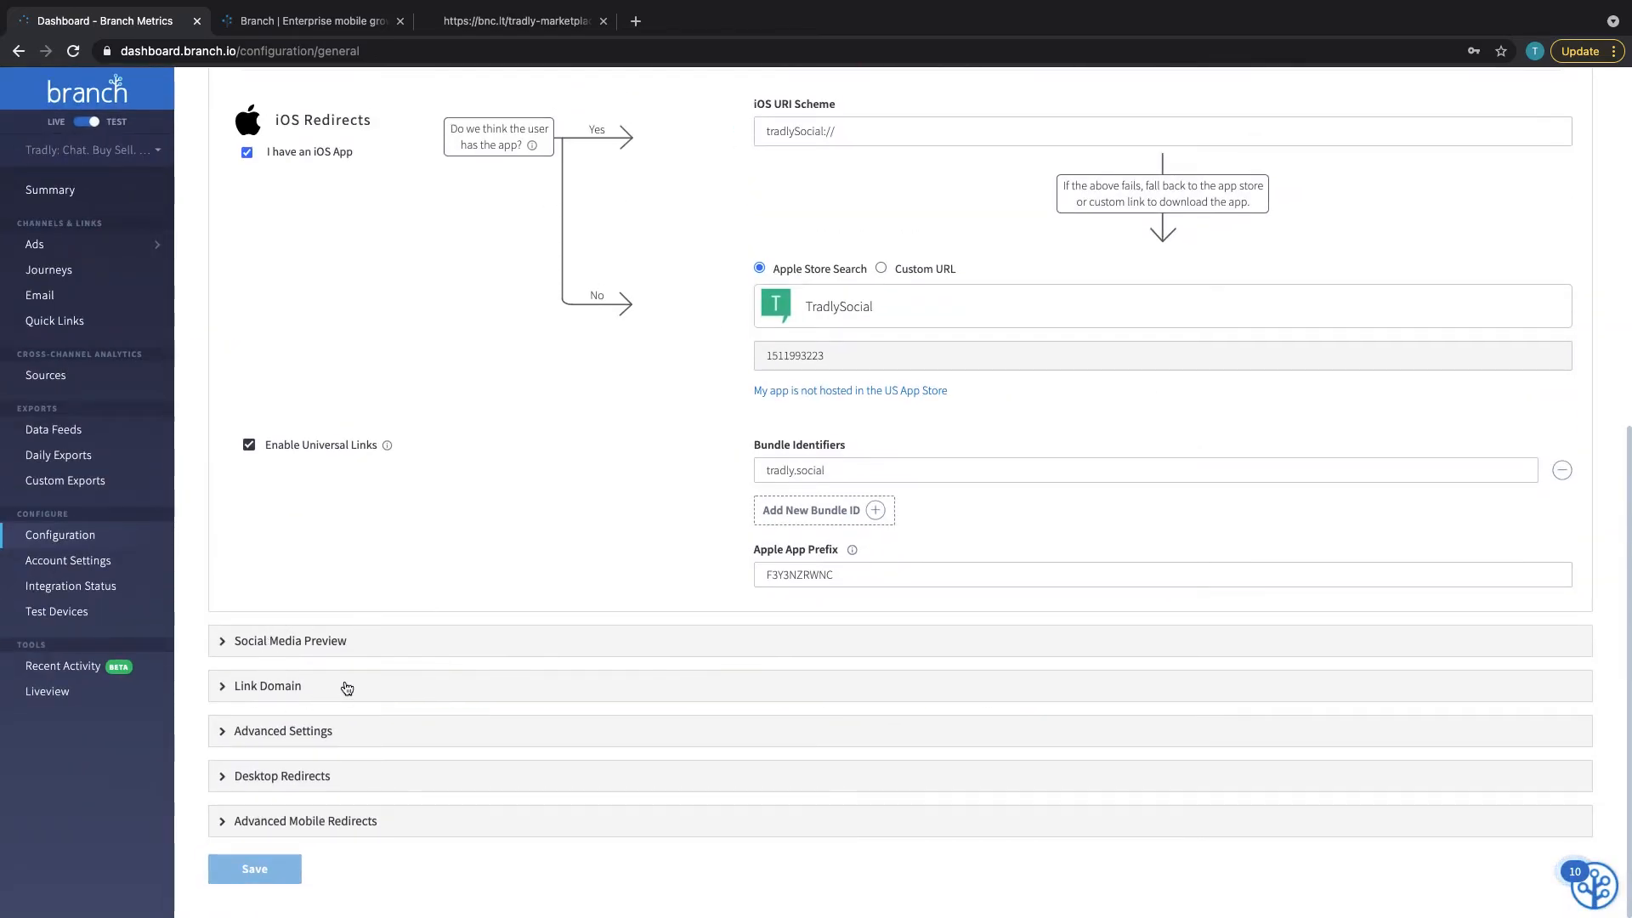
left_click(303, 681)
scroll(620, 578, "up", 3)
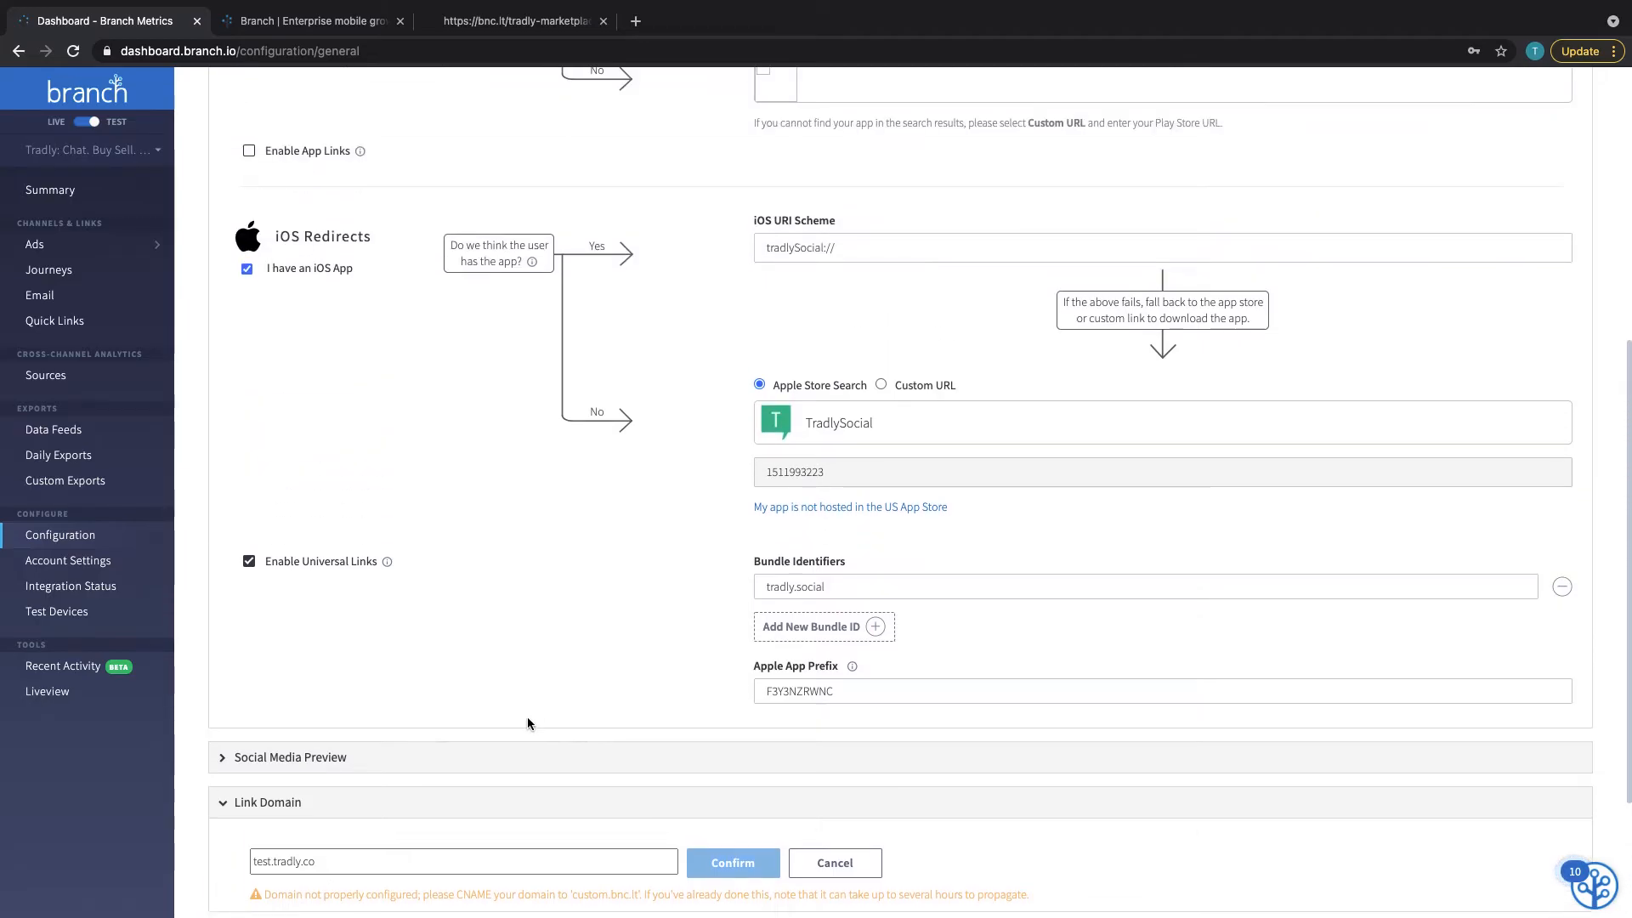
scroll(527, 722, "up", 1)
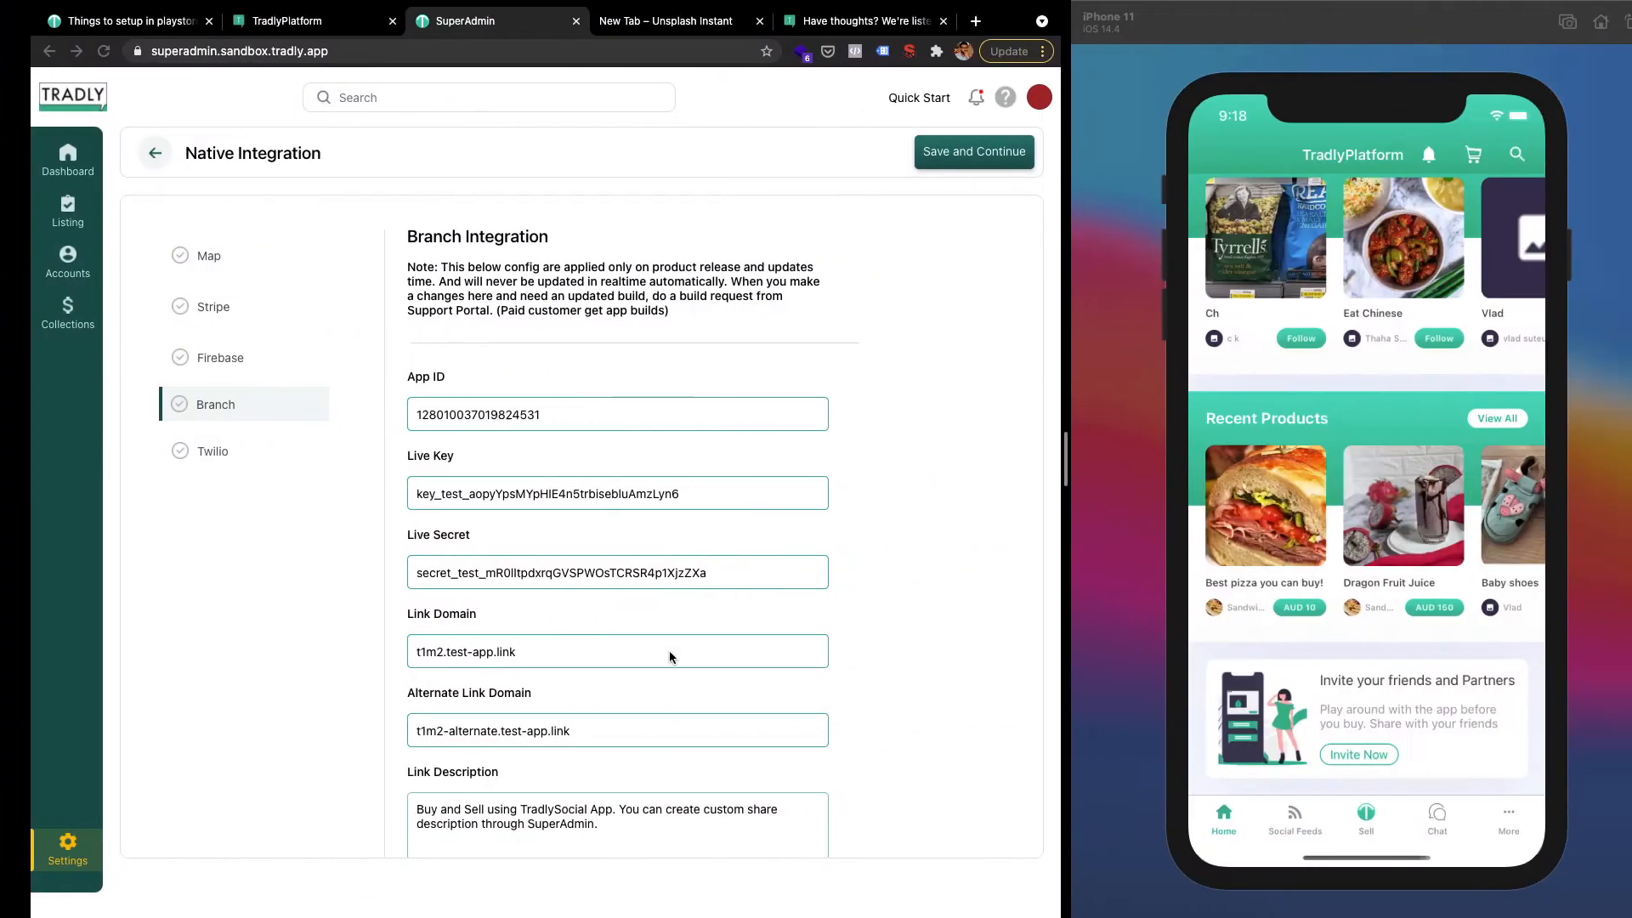
scroll(670, 650, "down", 3)
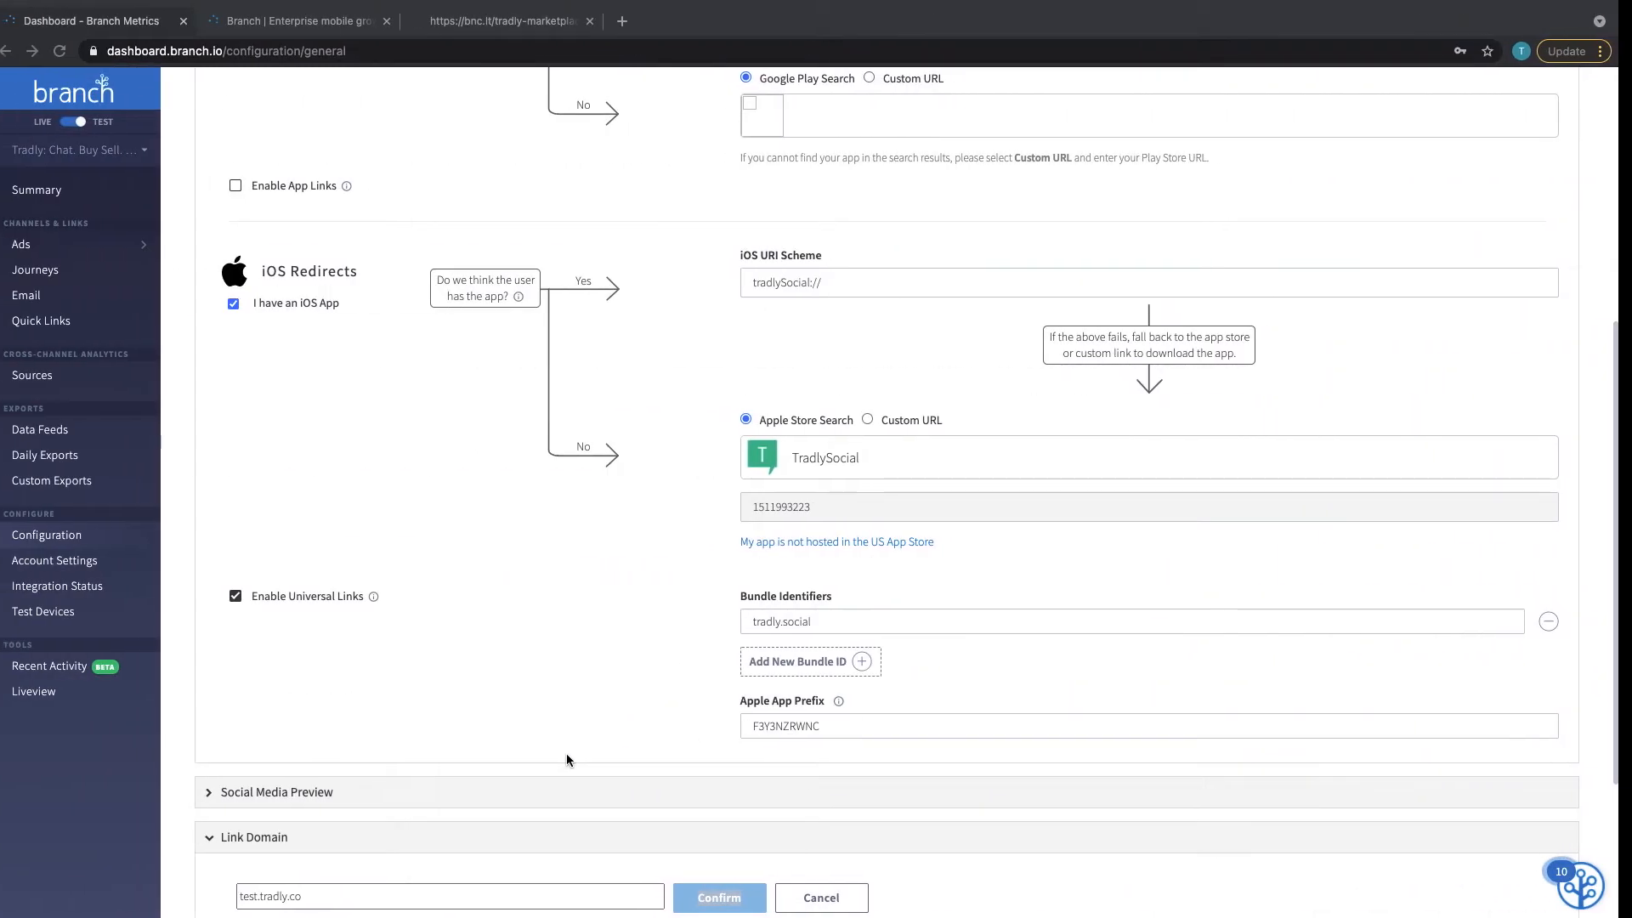
Cancel the custom domain setup and review SuperAdmin's Branch Link Description text
scroll(595, 748, "down", 2)
left_click(832, 749)
scroll(359, 663, "down", 2)
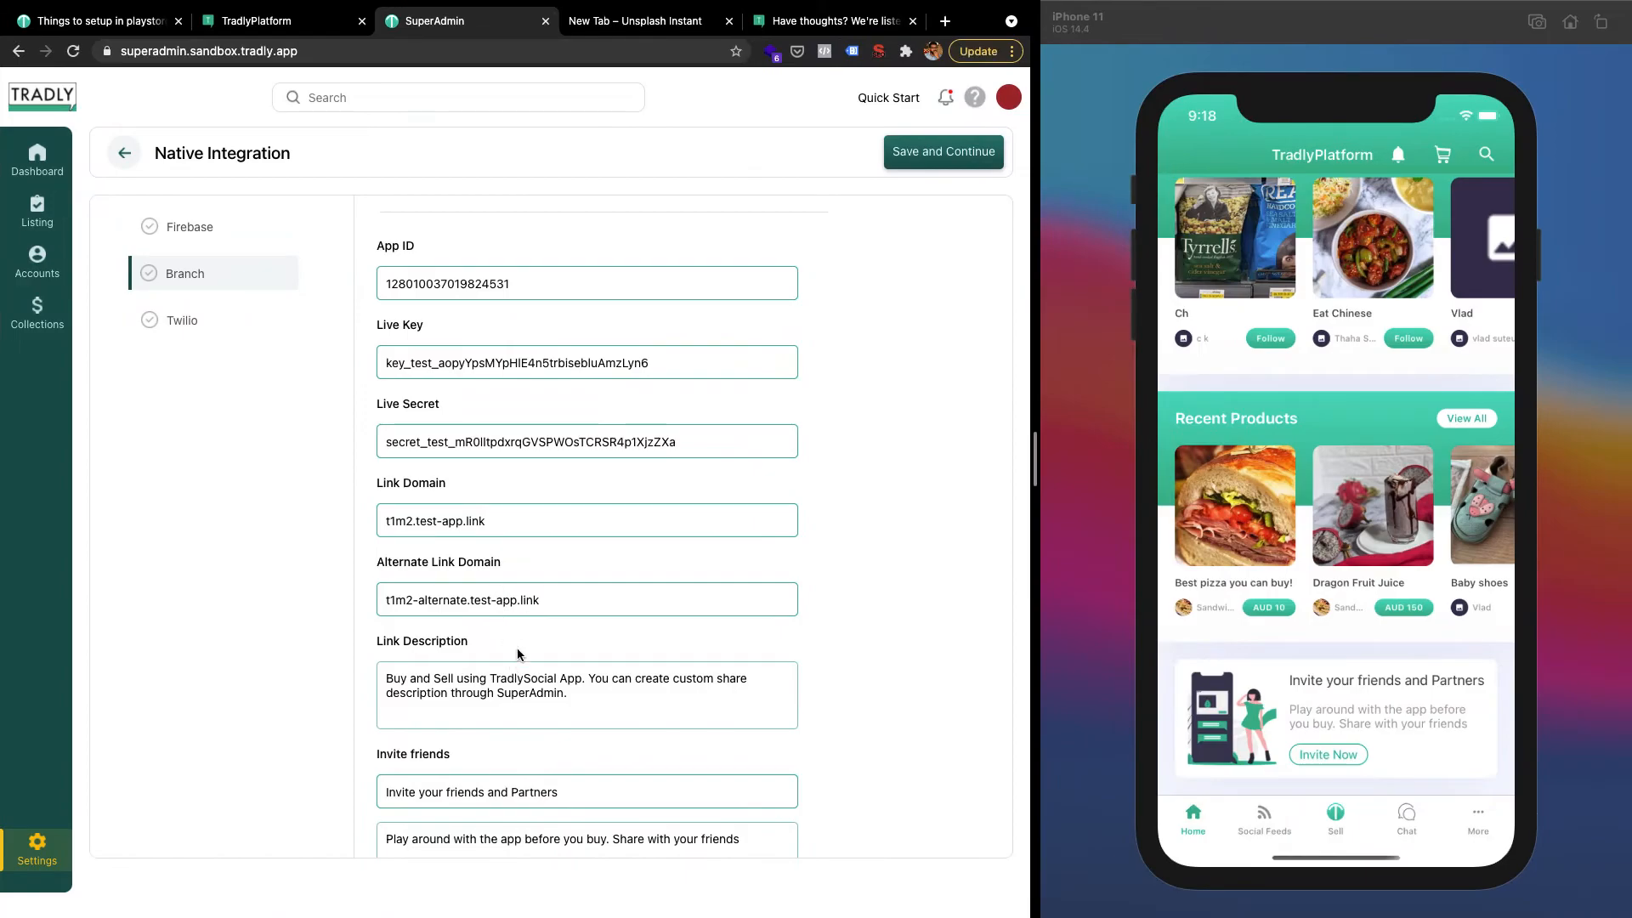
left_click(522, 686)
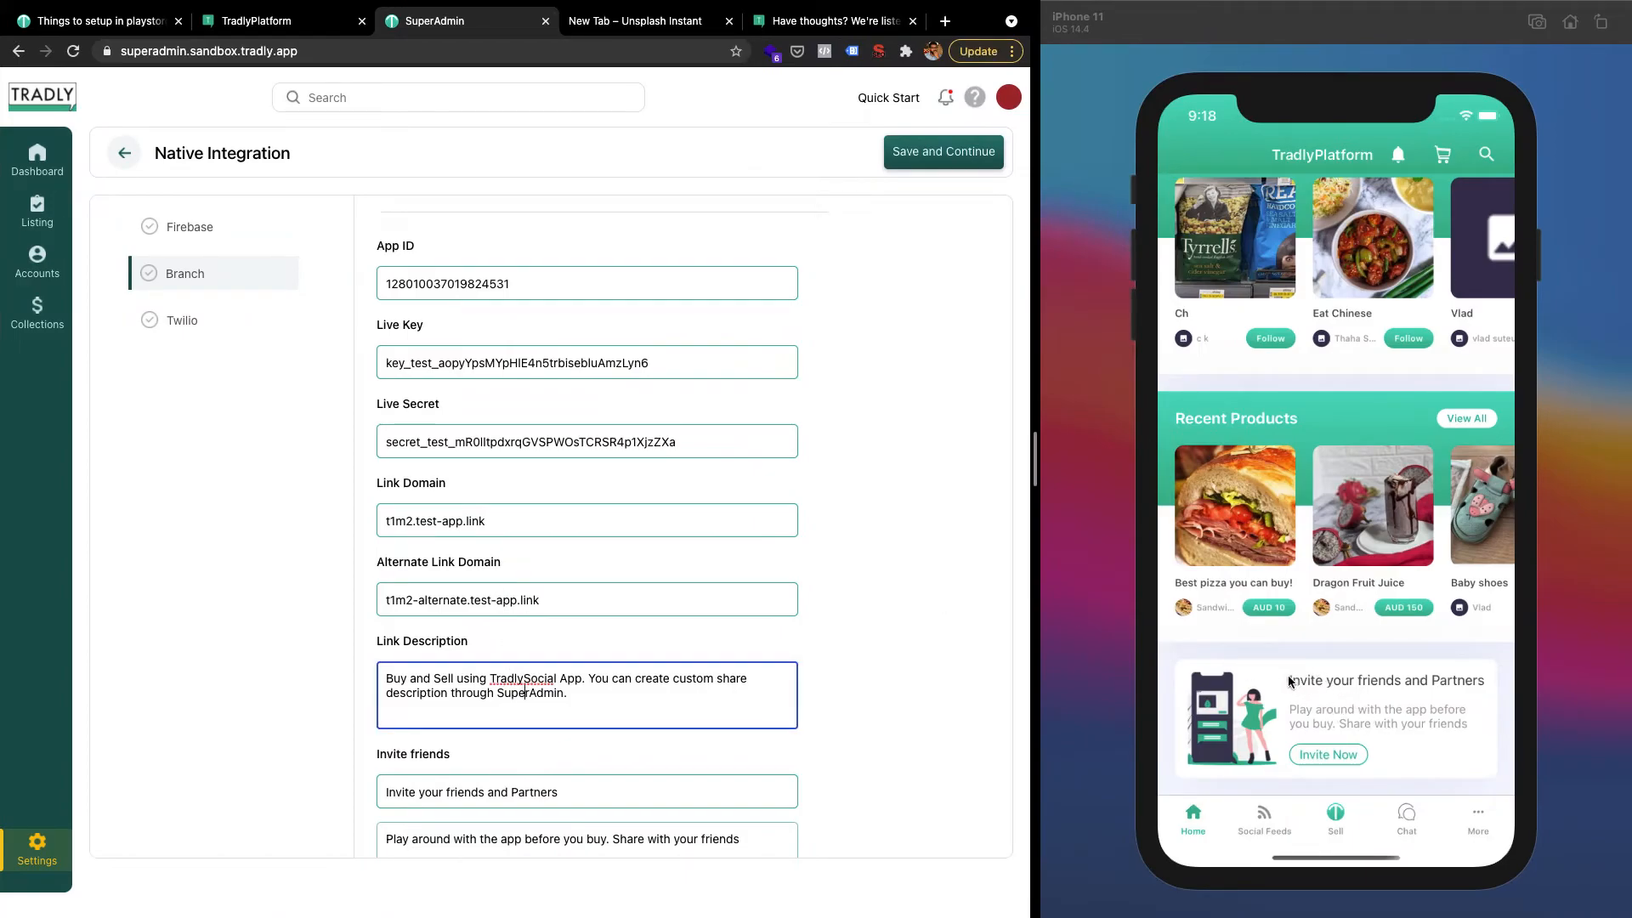
left_click_drag(1288, 681, 1457, 680)
left_click_drag(1412, 744, 1413, 682)
Check the 'Invite your friends and Partners' text and open the Best pizza product in the simulator
scroll(881, 795, "down", 2)
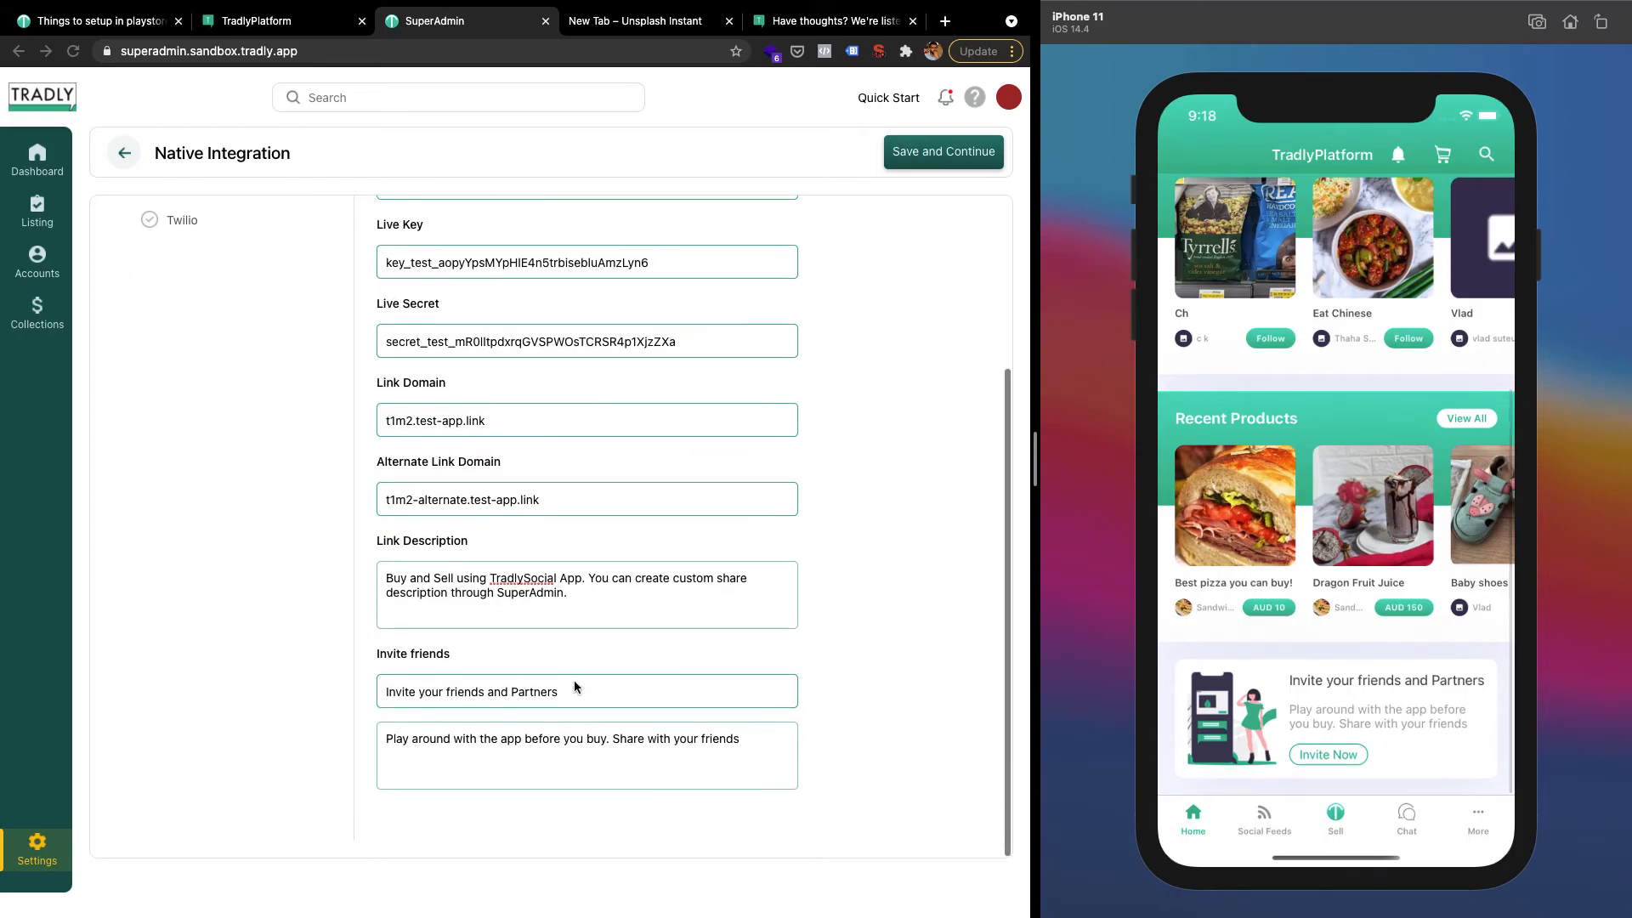
left_click(576, 738)
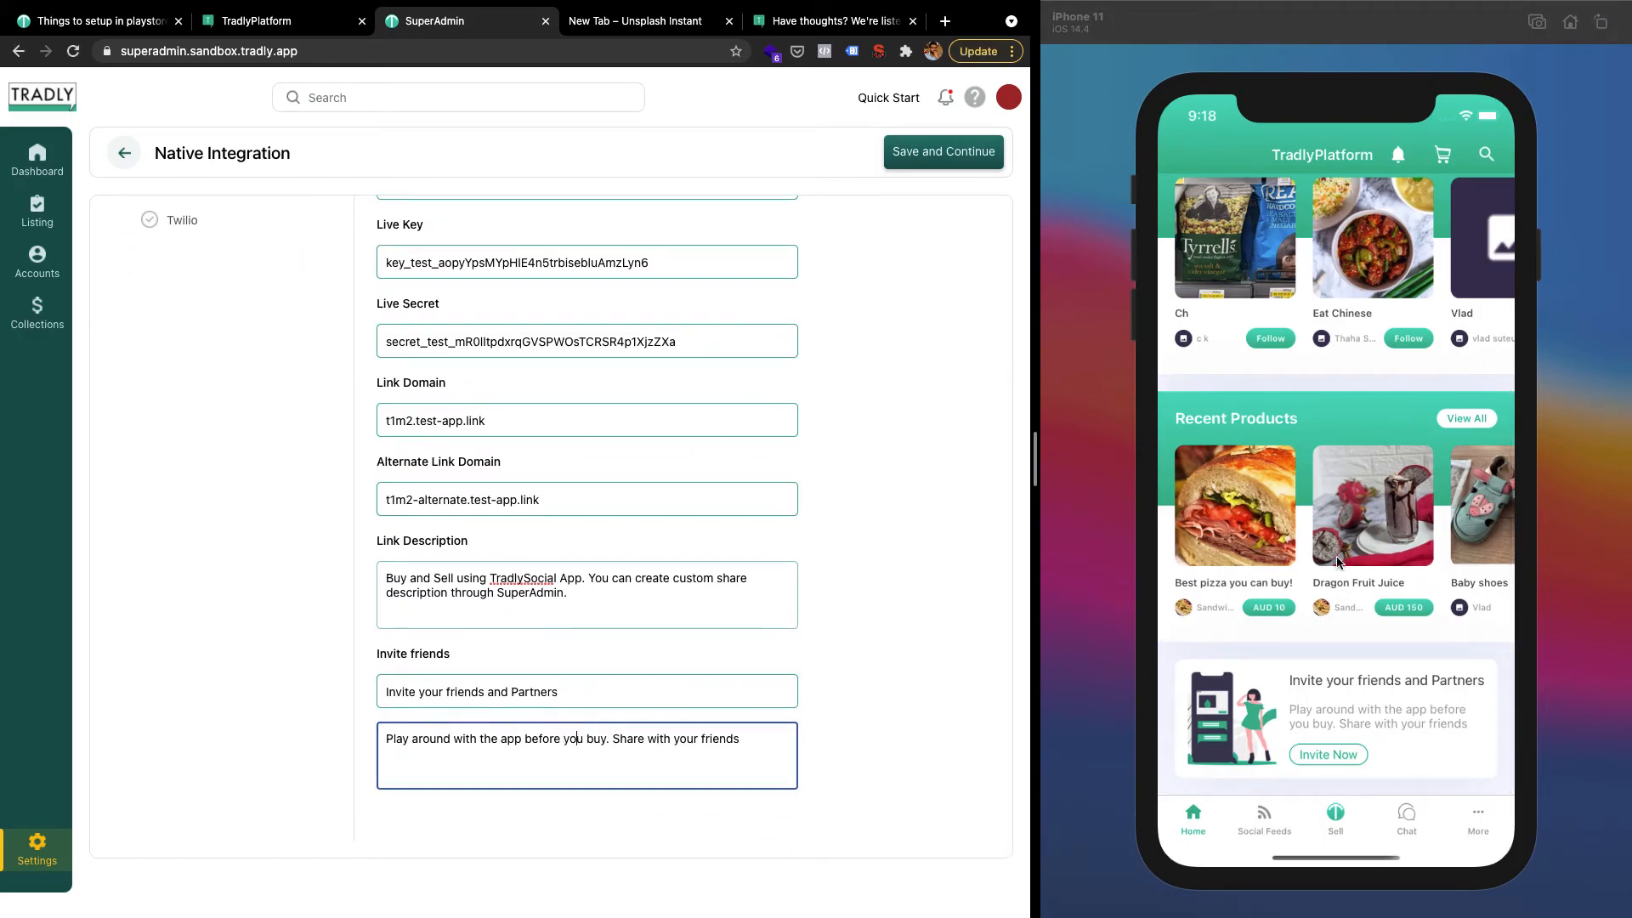
left_click(1276, 549)
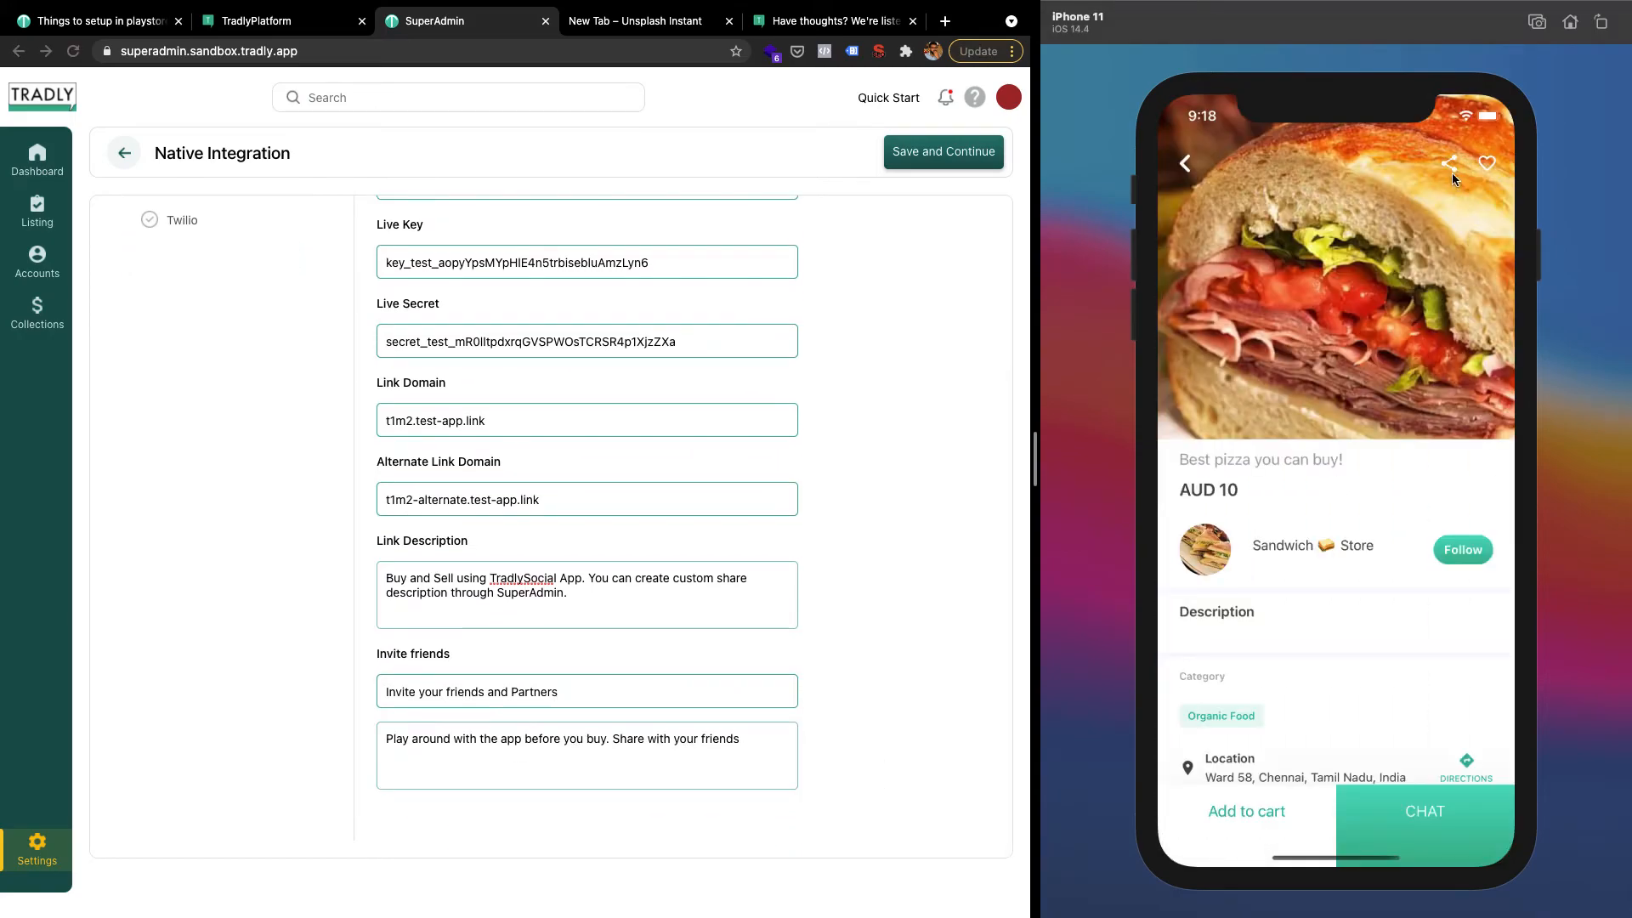
Close the share sheet, log in with the account email and password, and open the seller chat
left_click(1451, 170)
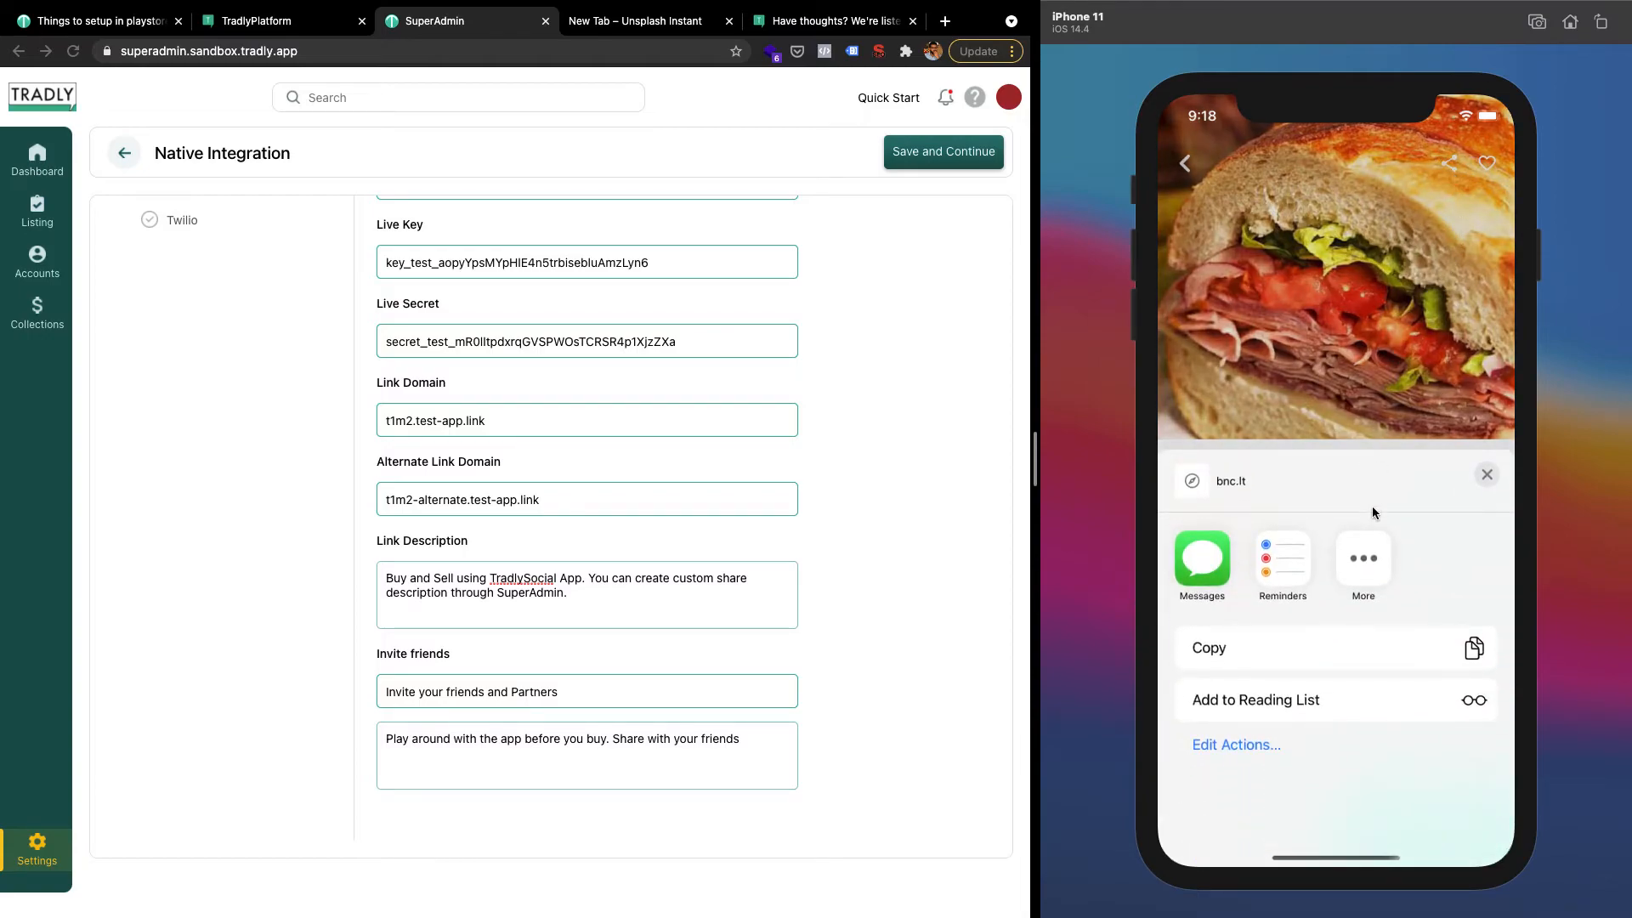
left_click(1320, 646)
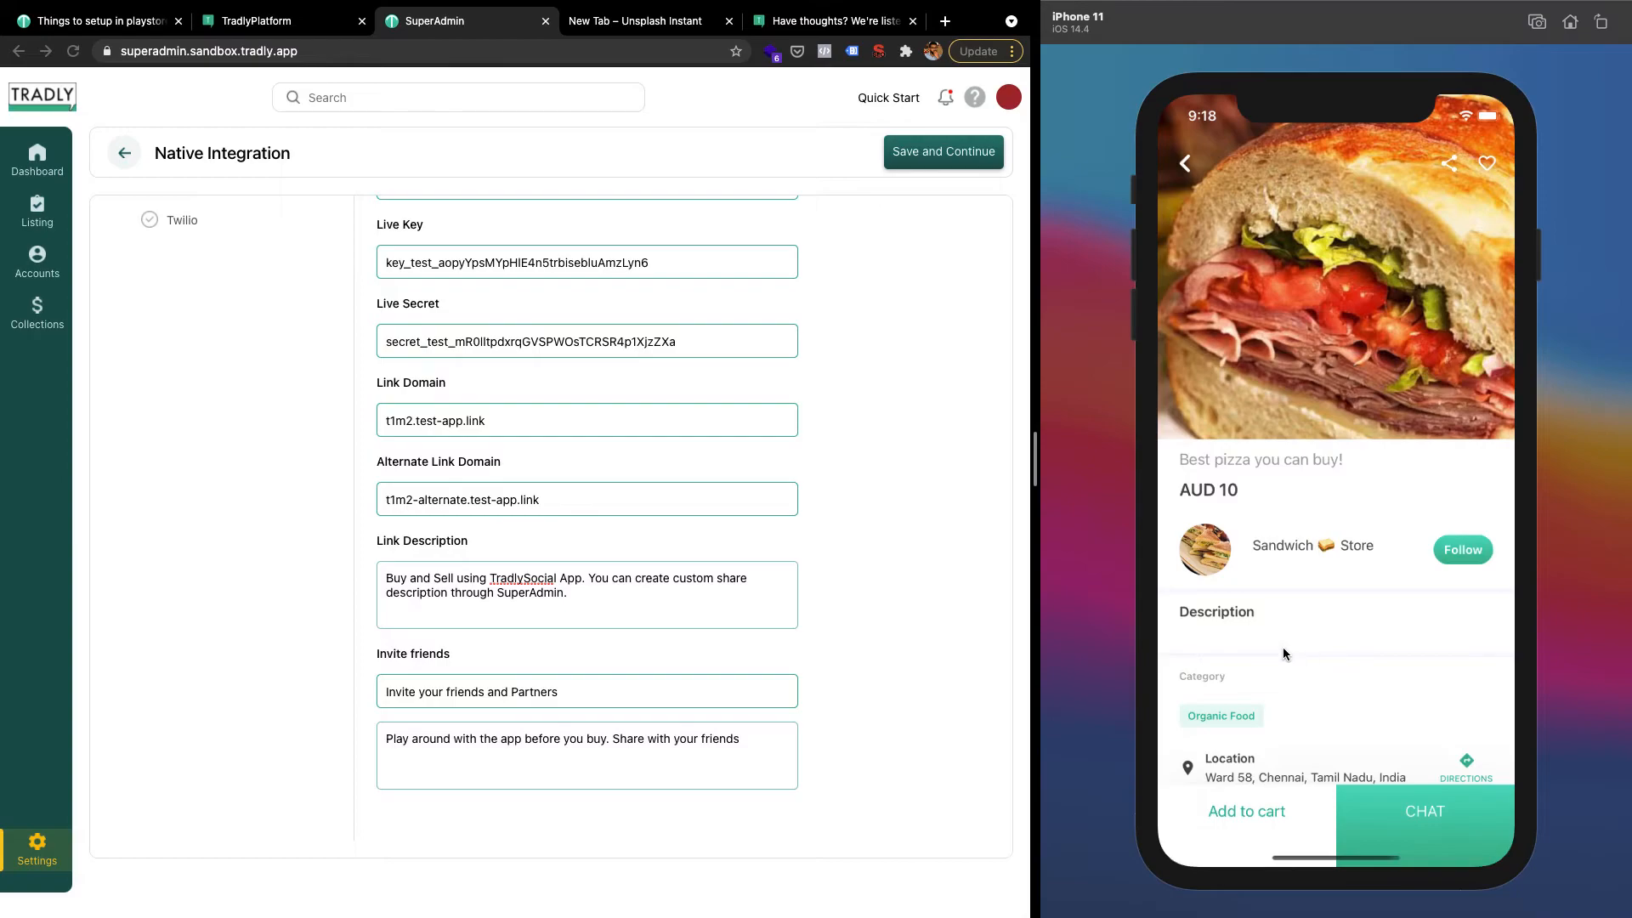
left_click(1416, 813)
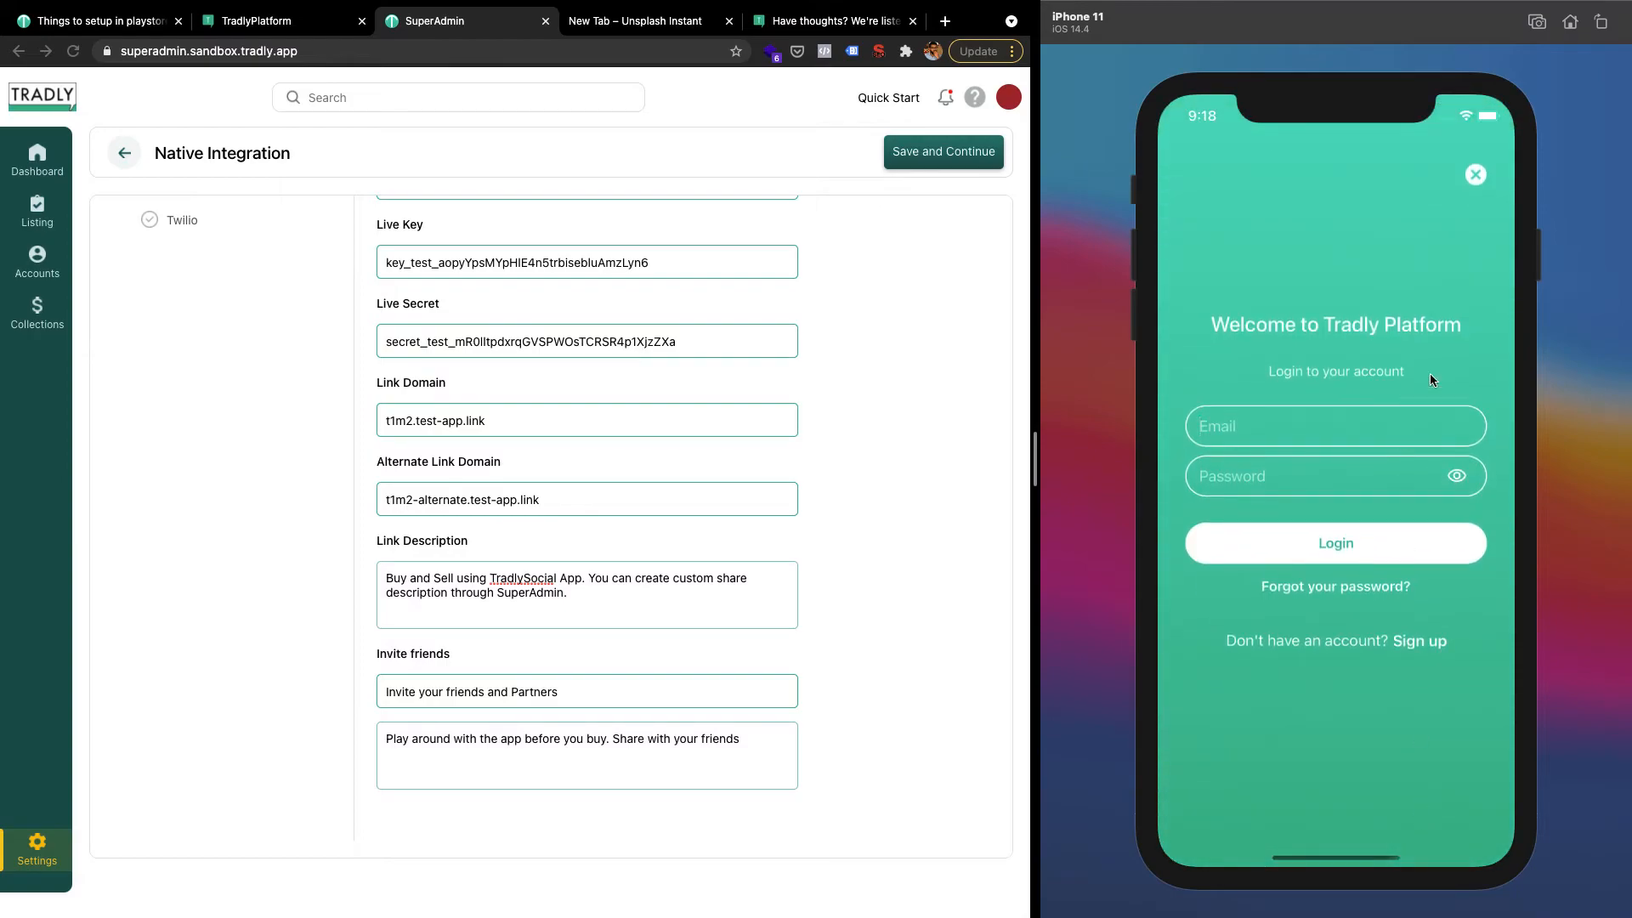
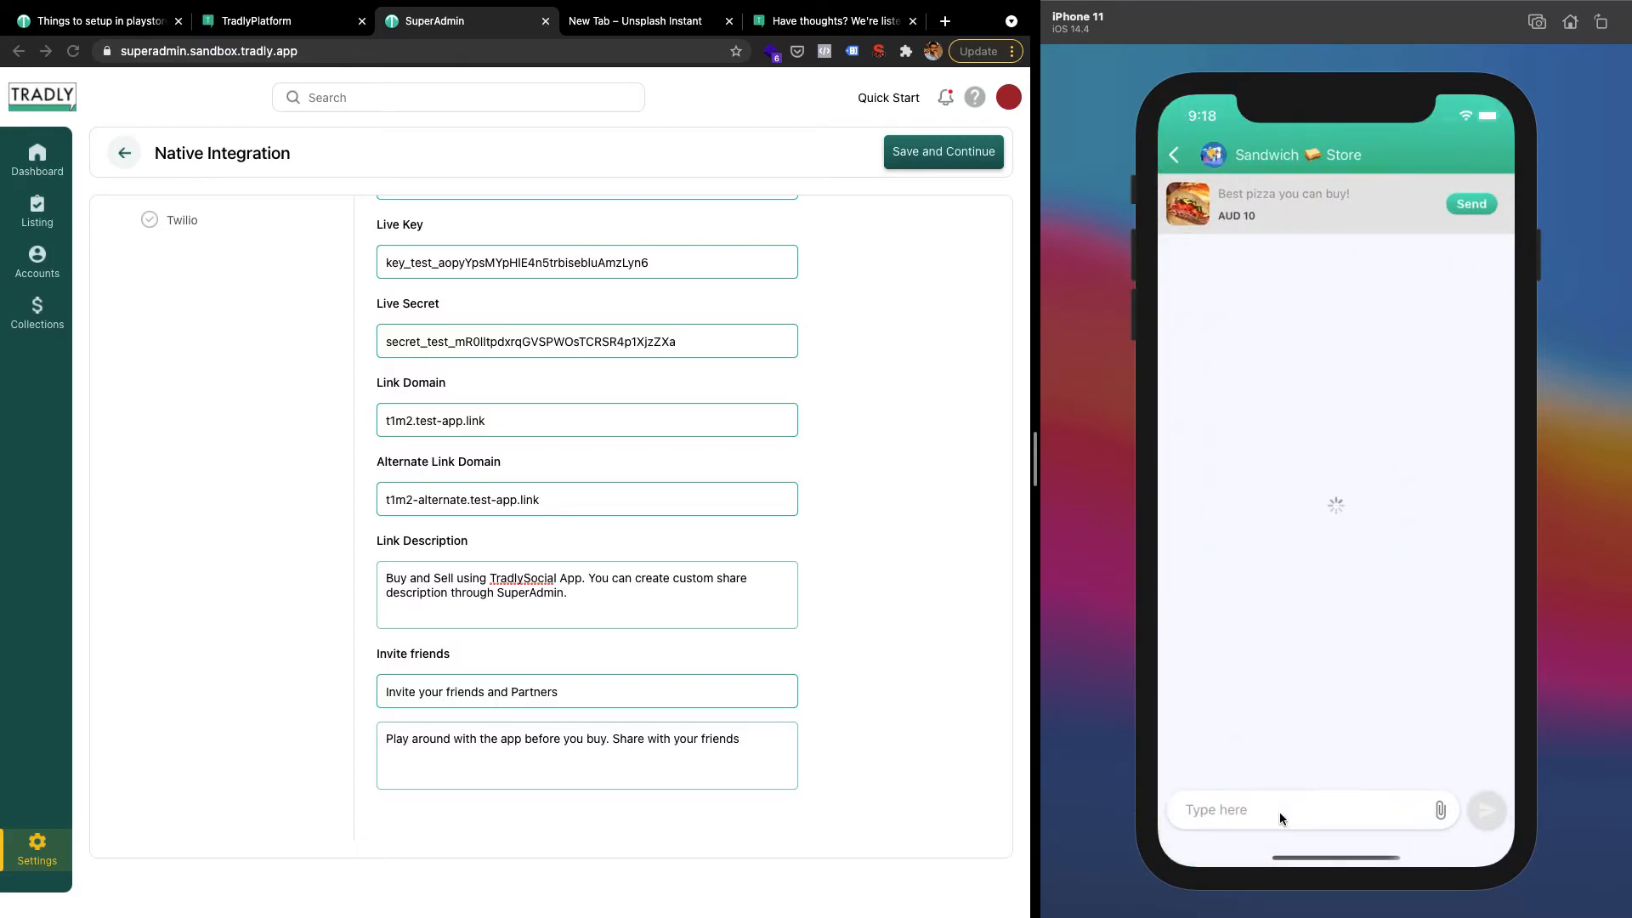
left_click(1215, 812)
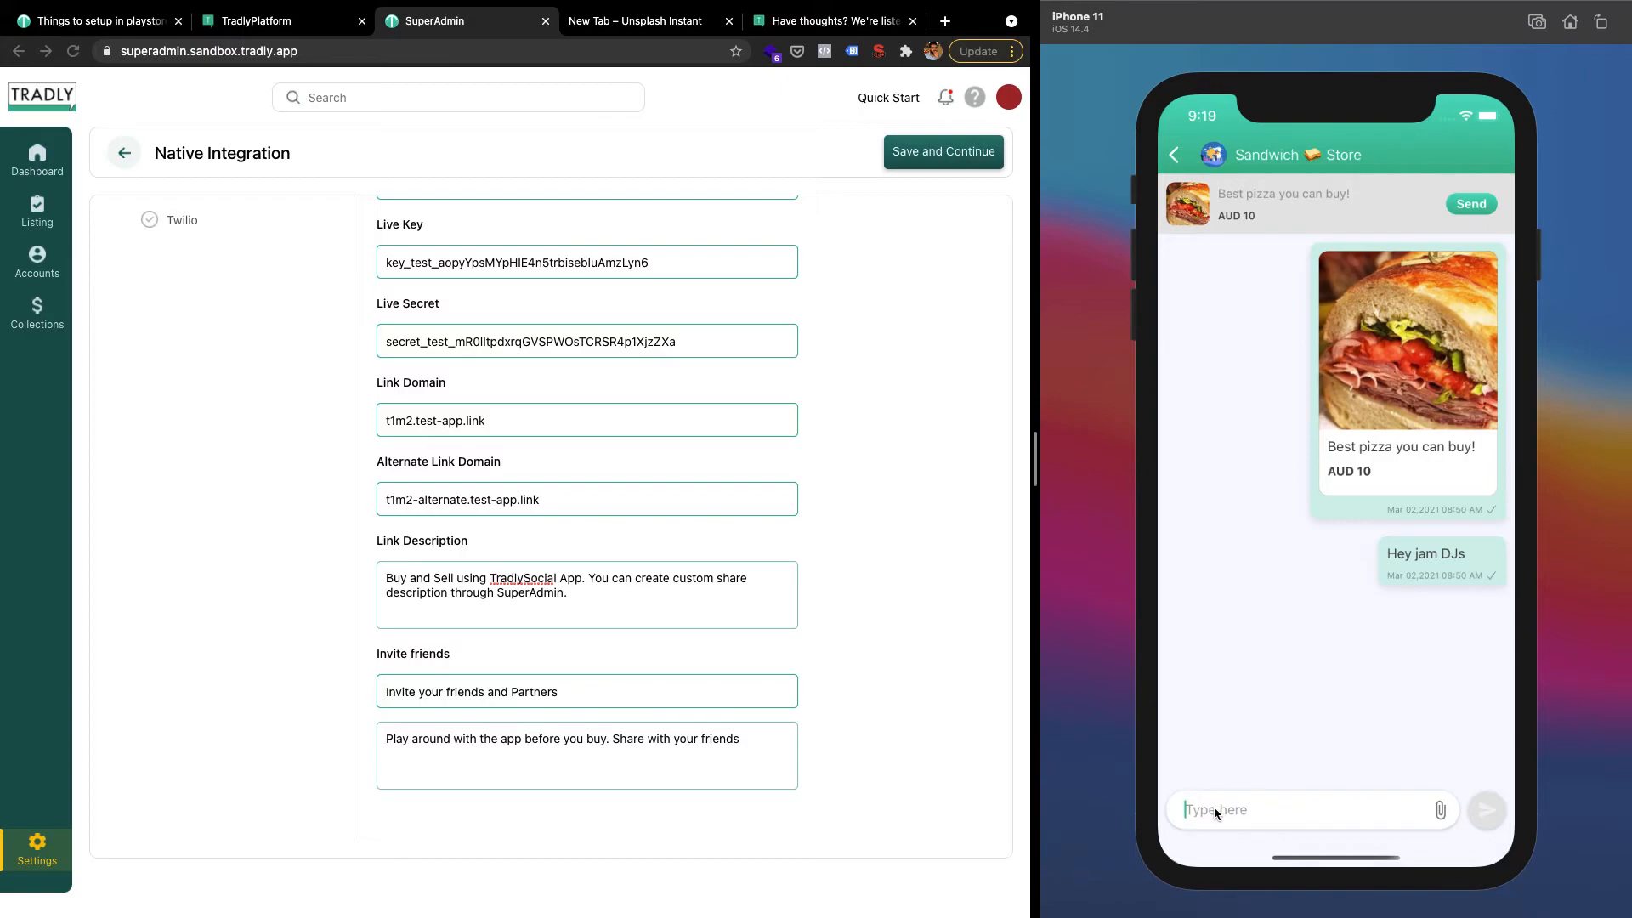
Edit the invite friends description and select the link description text in SuperAdmin's Branch form
left_click(673, 485)
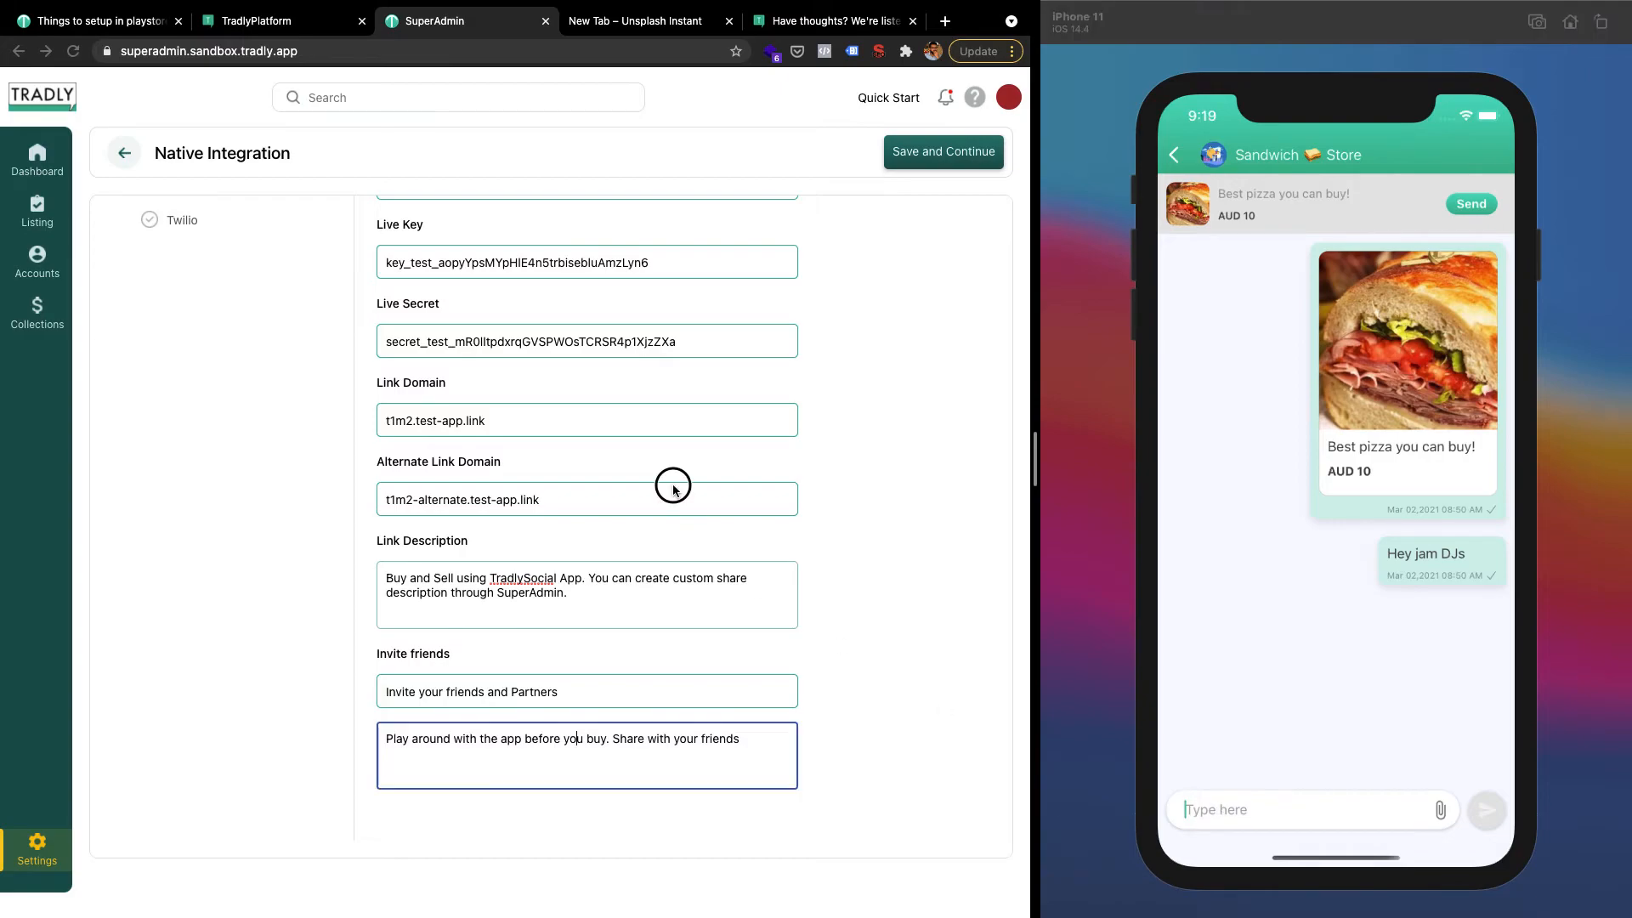
key("Return")
left_click_drag(595, 612, 385, 571)
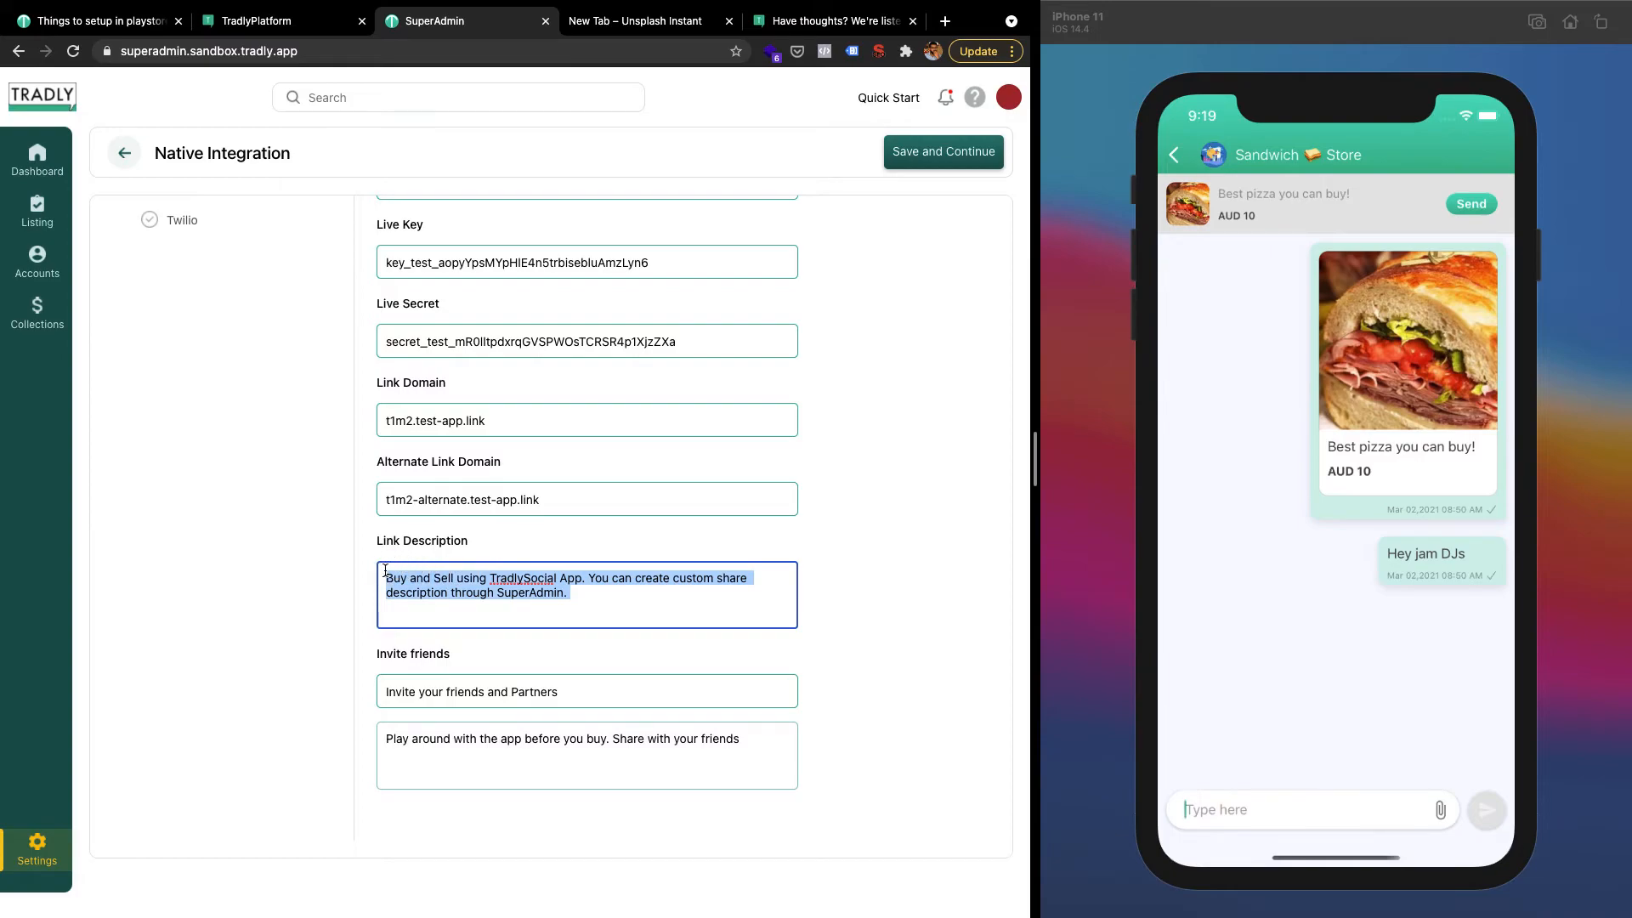
left_click(603, 532)
scroll(566, 563, "up", 1)
scroll(565, 564, "up", 3)
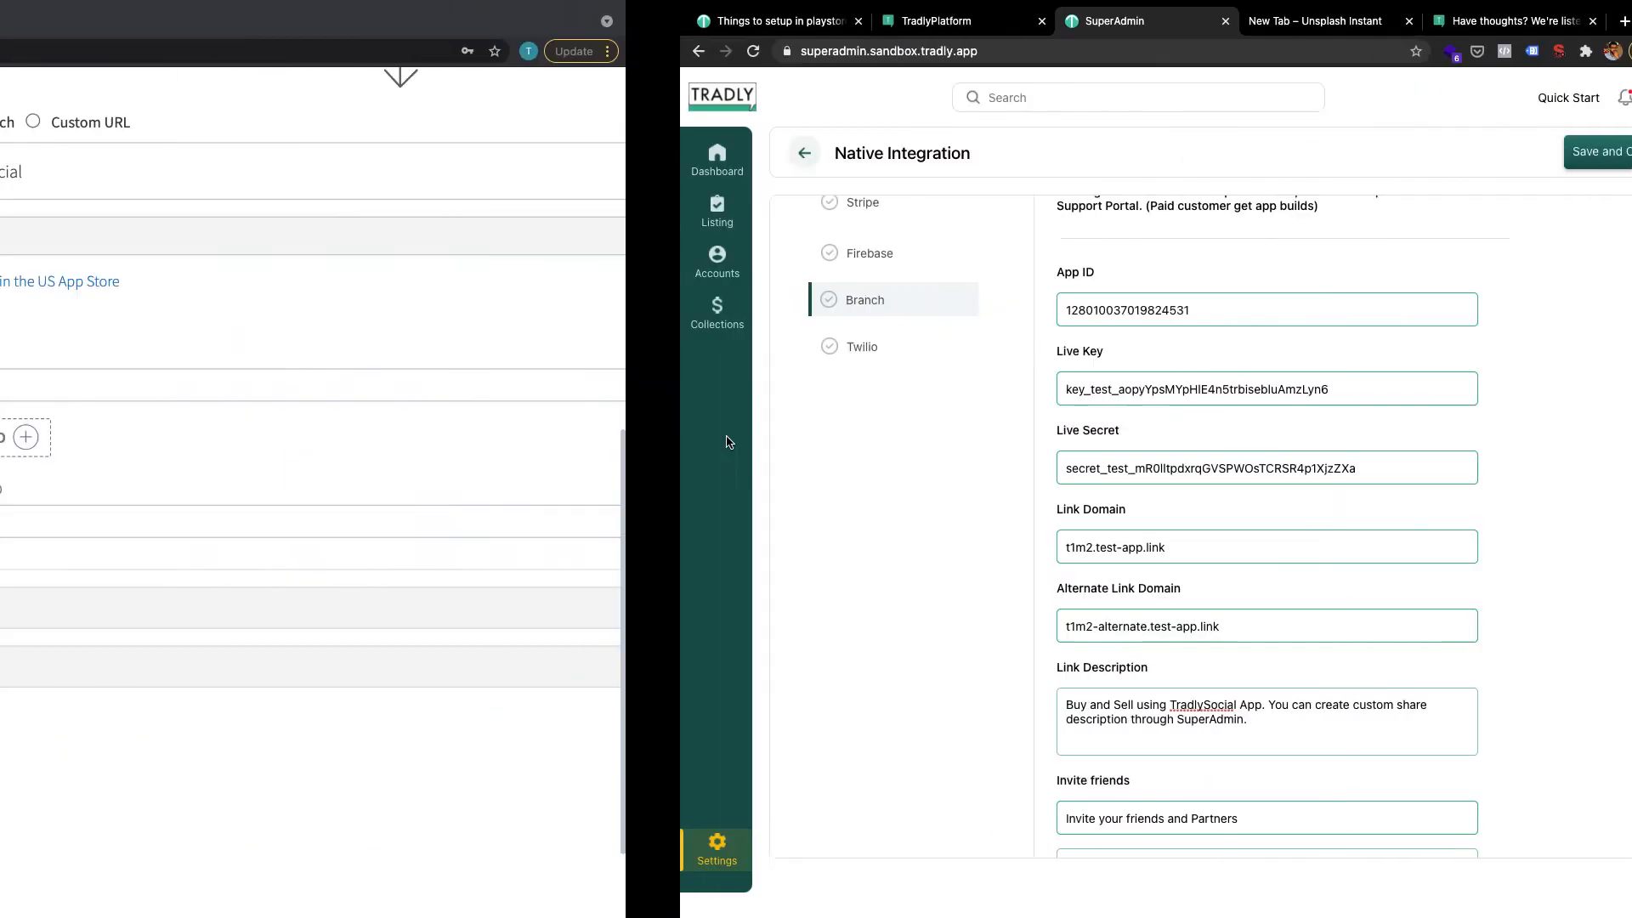
Replace the Android URI scheme with tradlysocial:// after trying amazon and uber
scroll(789, 375, "up", 6)
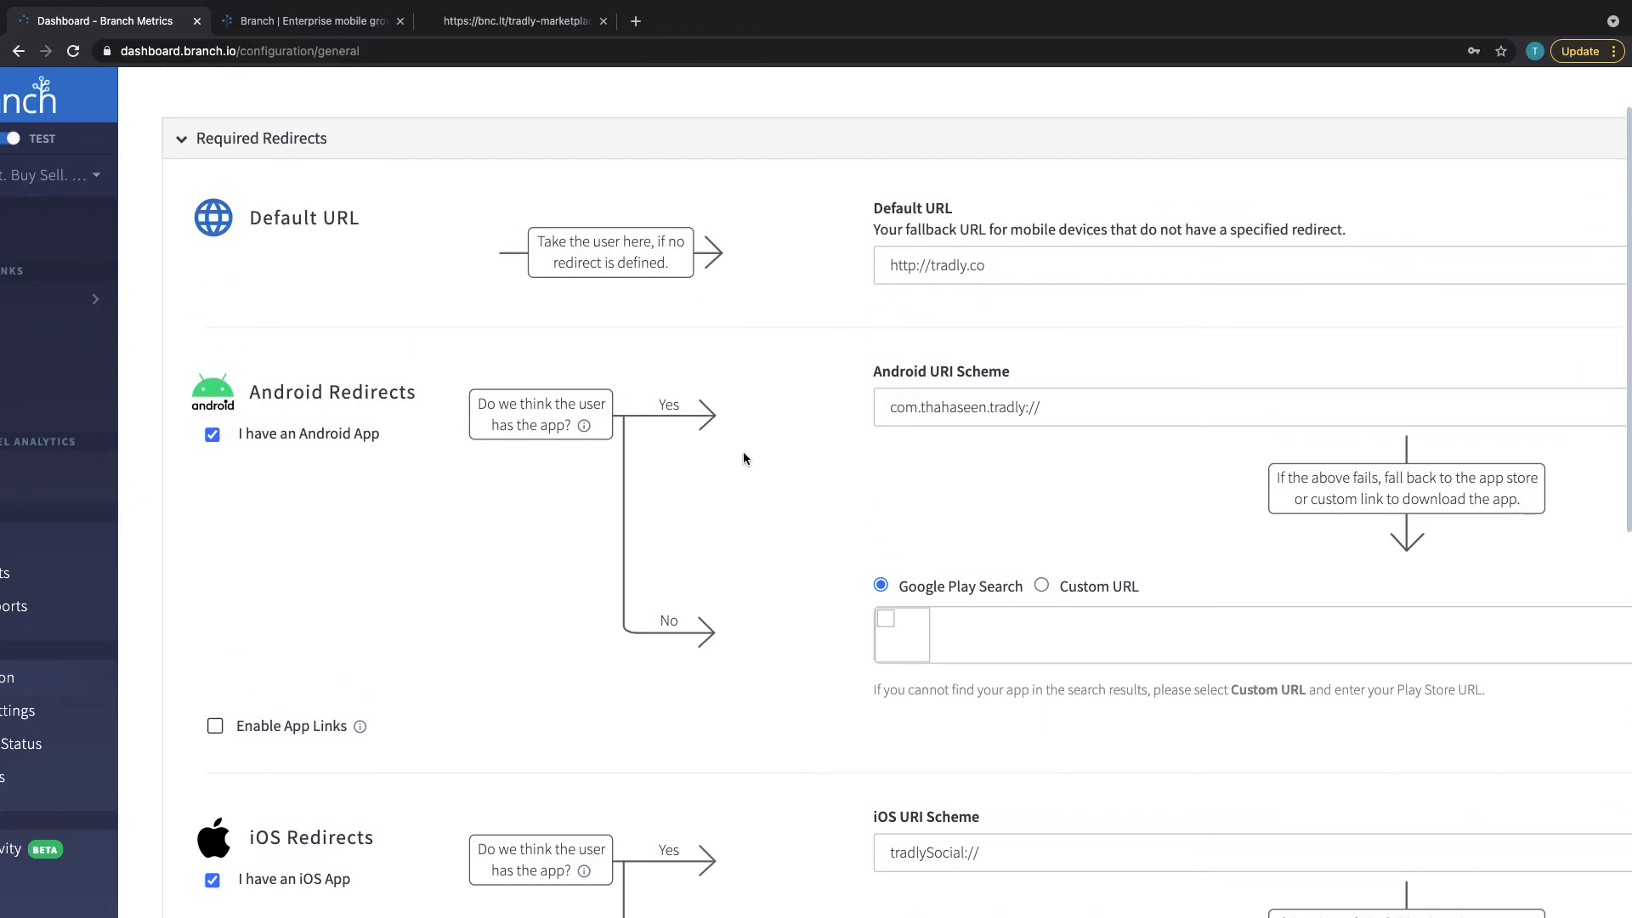
left_click(1003, 406)
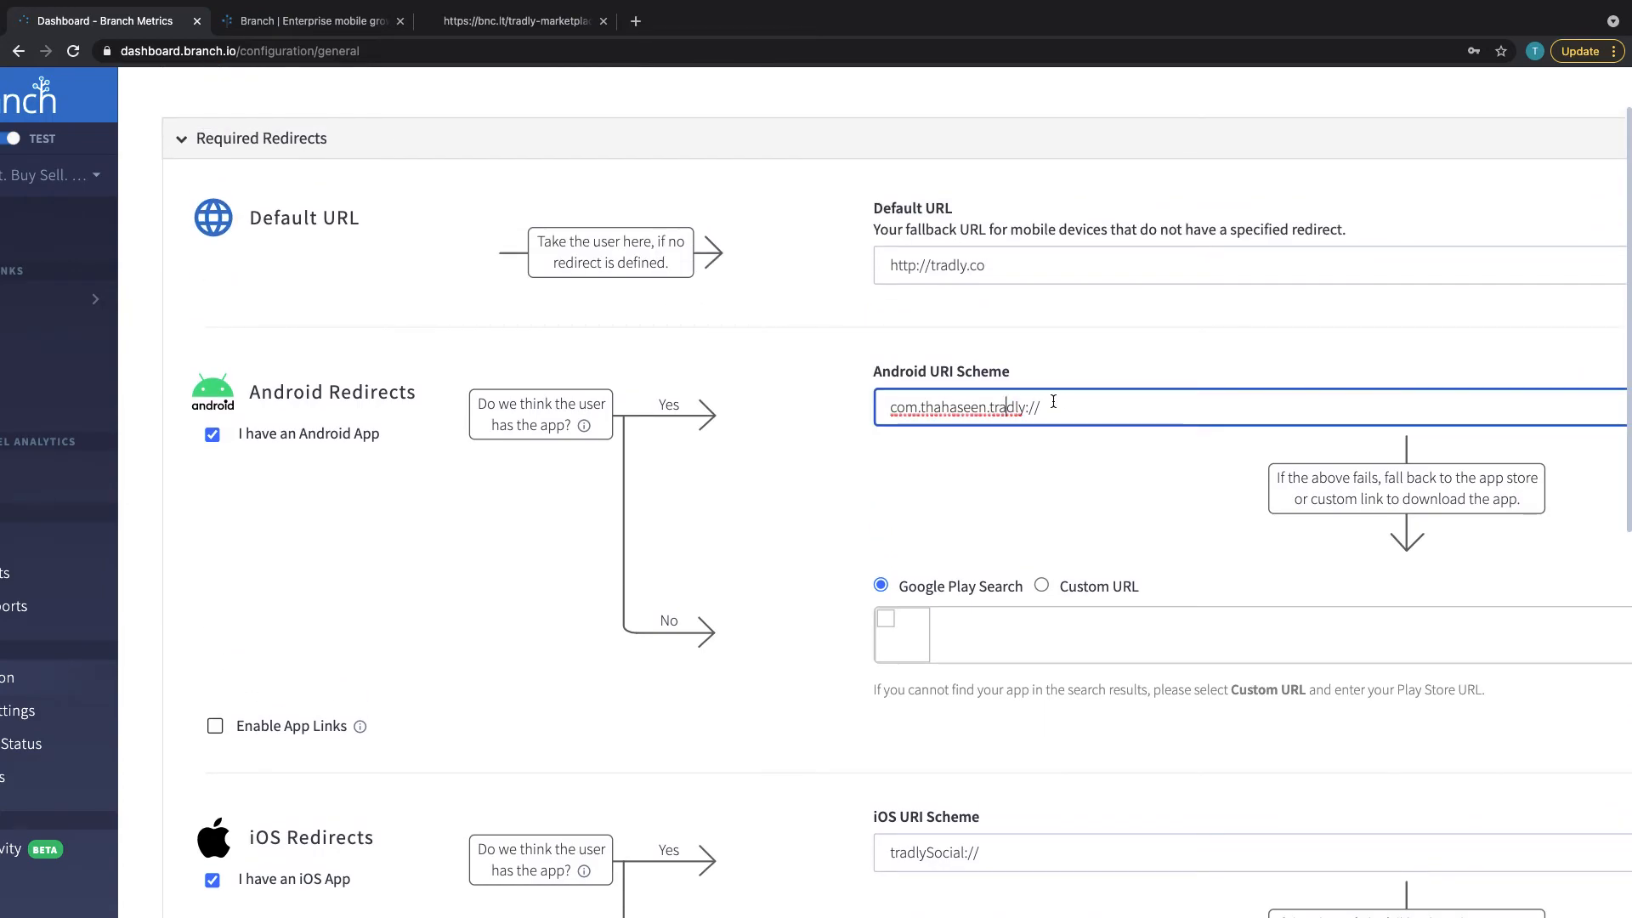
key("super+a")
key("BackSpace")
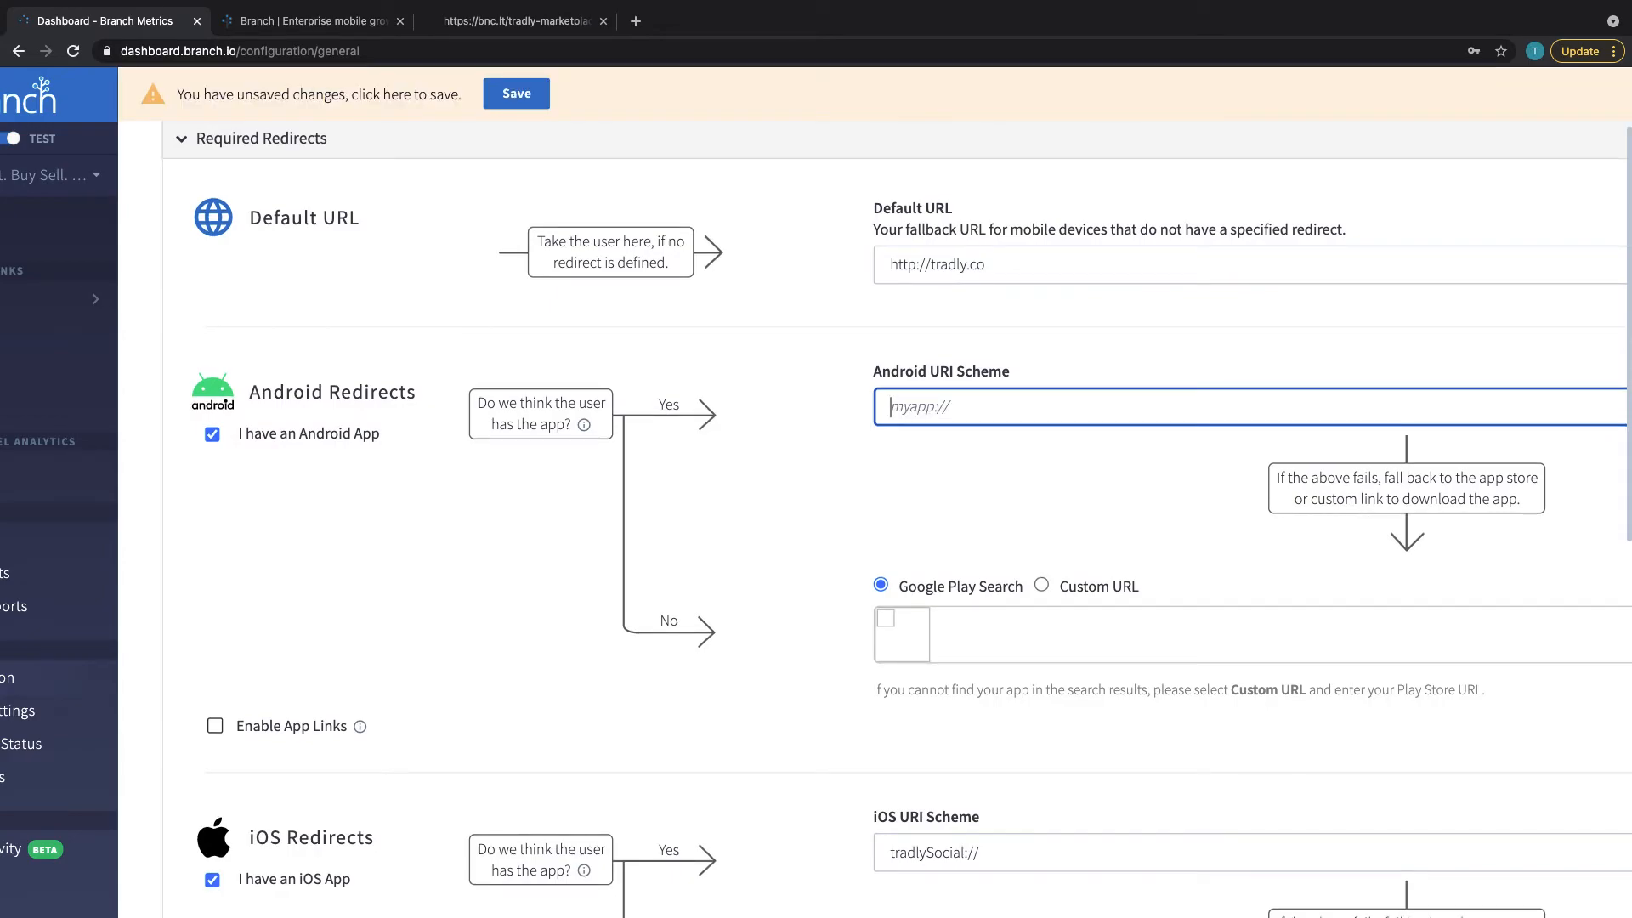
type("://amazon")
key("BackSpace")
key("BackSpace")
key("BackSpace")
key("BackSpace")
key("BackSpace")
key("BackSpace")
type("uber")
key("BackSpace")
key("BackSpace")
key("BackSpace")
key("BackSpace")
type("tradlysociall")
left_click(919, 406)
Check the iOS URI scheme, then view the bnc.lt/tradly-marketplace link page
scroll(972, 512, "down", 3)
left_click(931, 629)
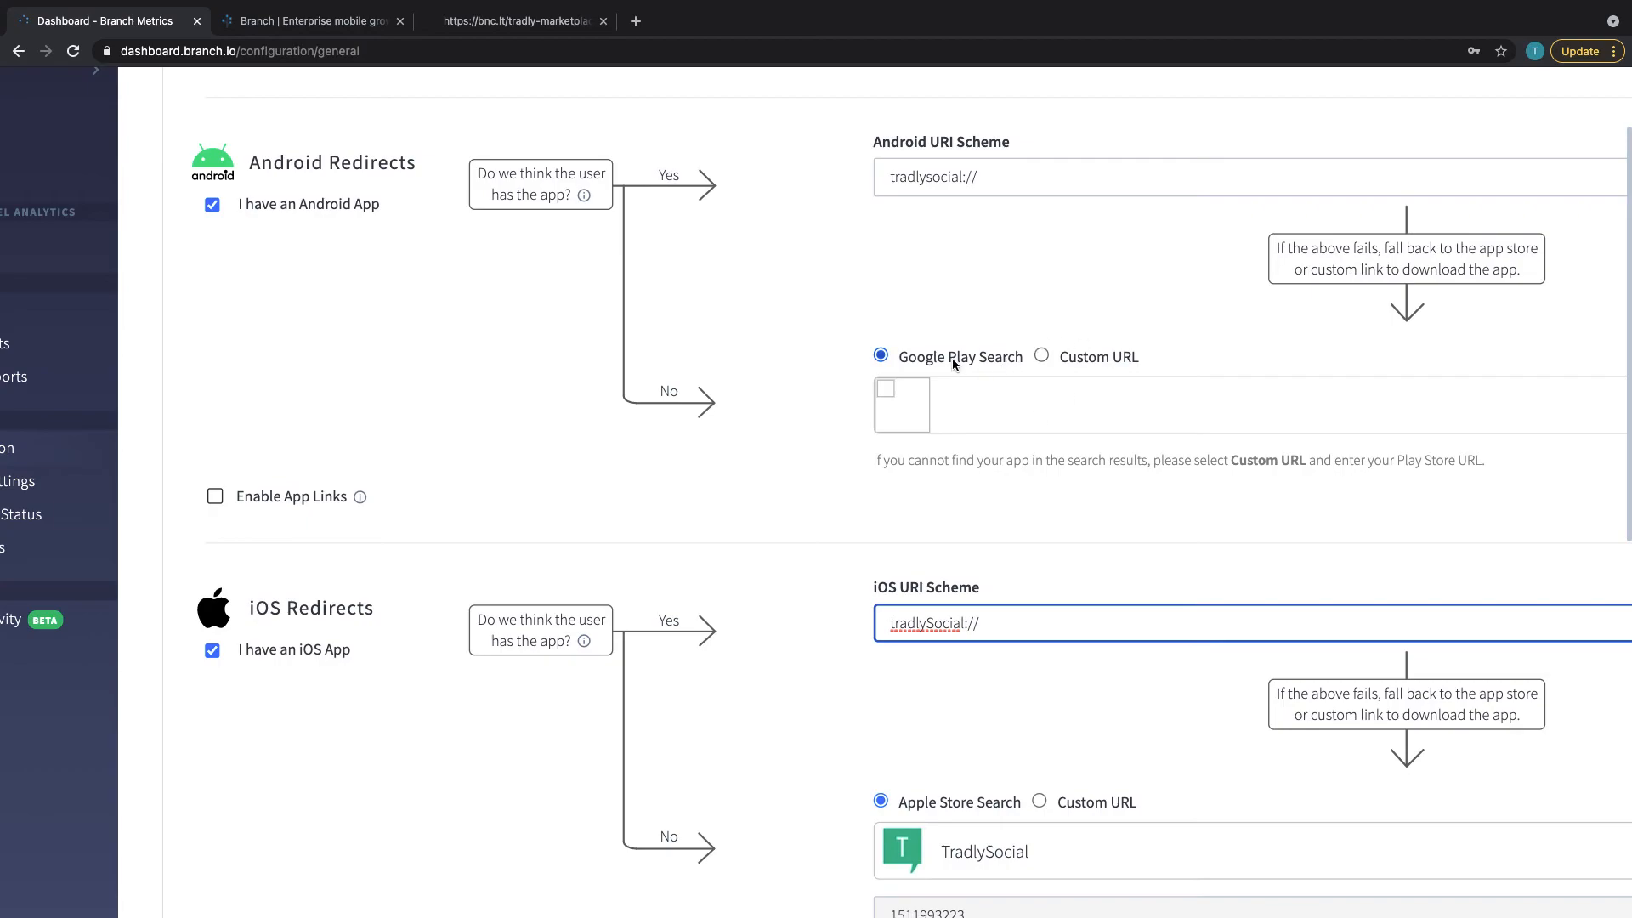
scroll(868, 359, "up", 3)
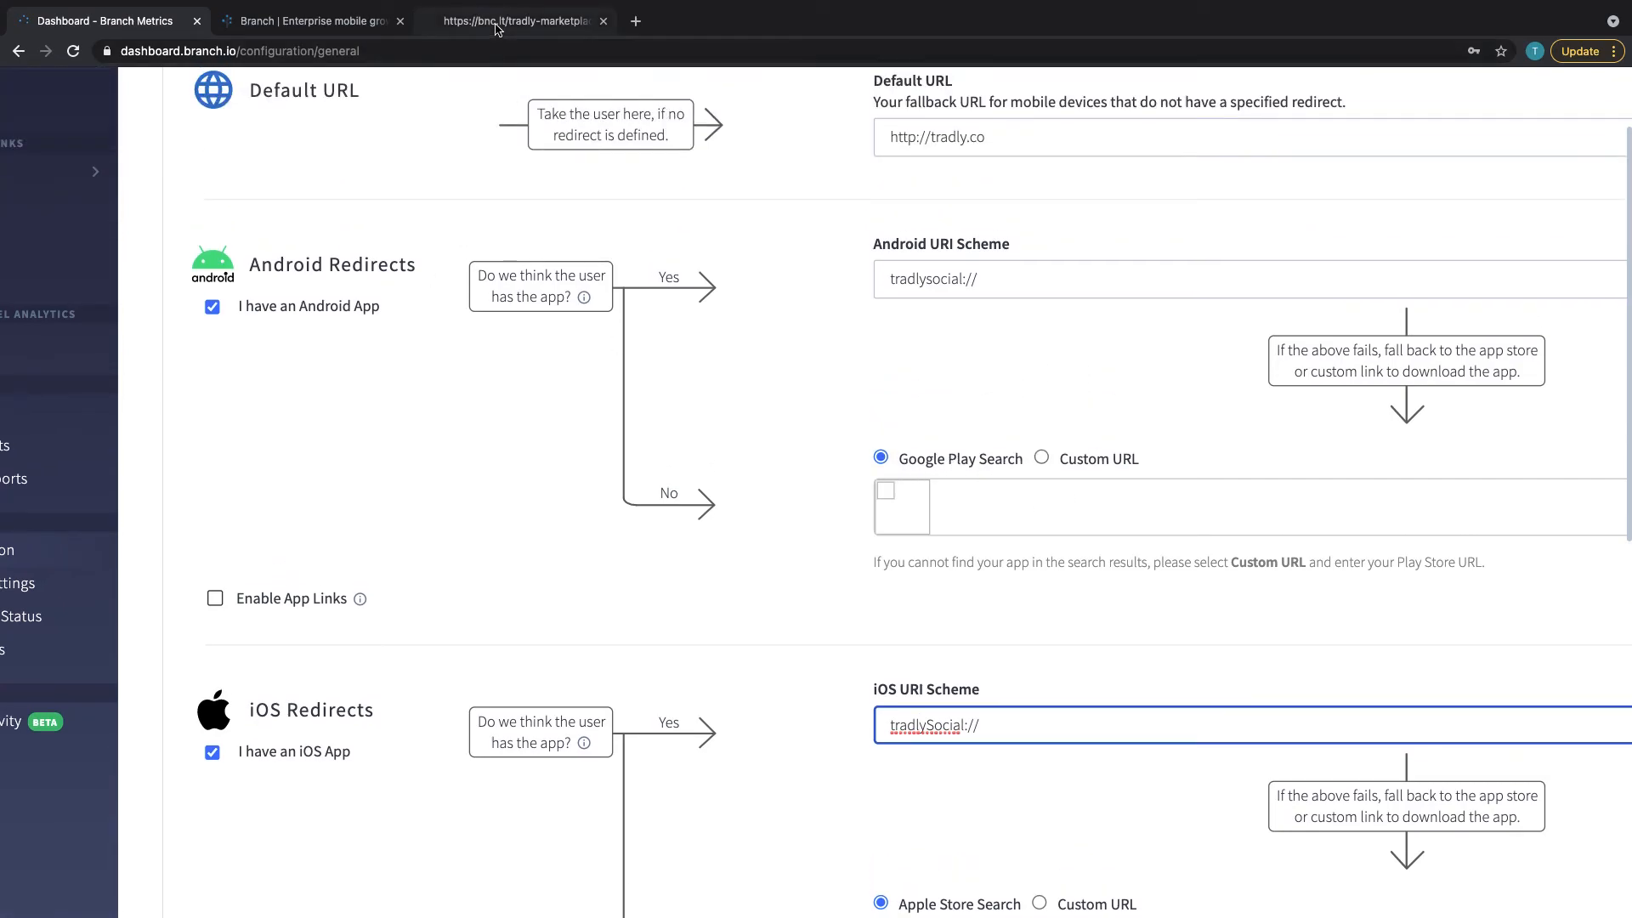
scroll(473, 153, "up", 2)
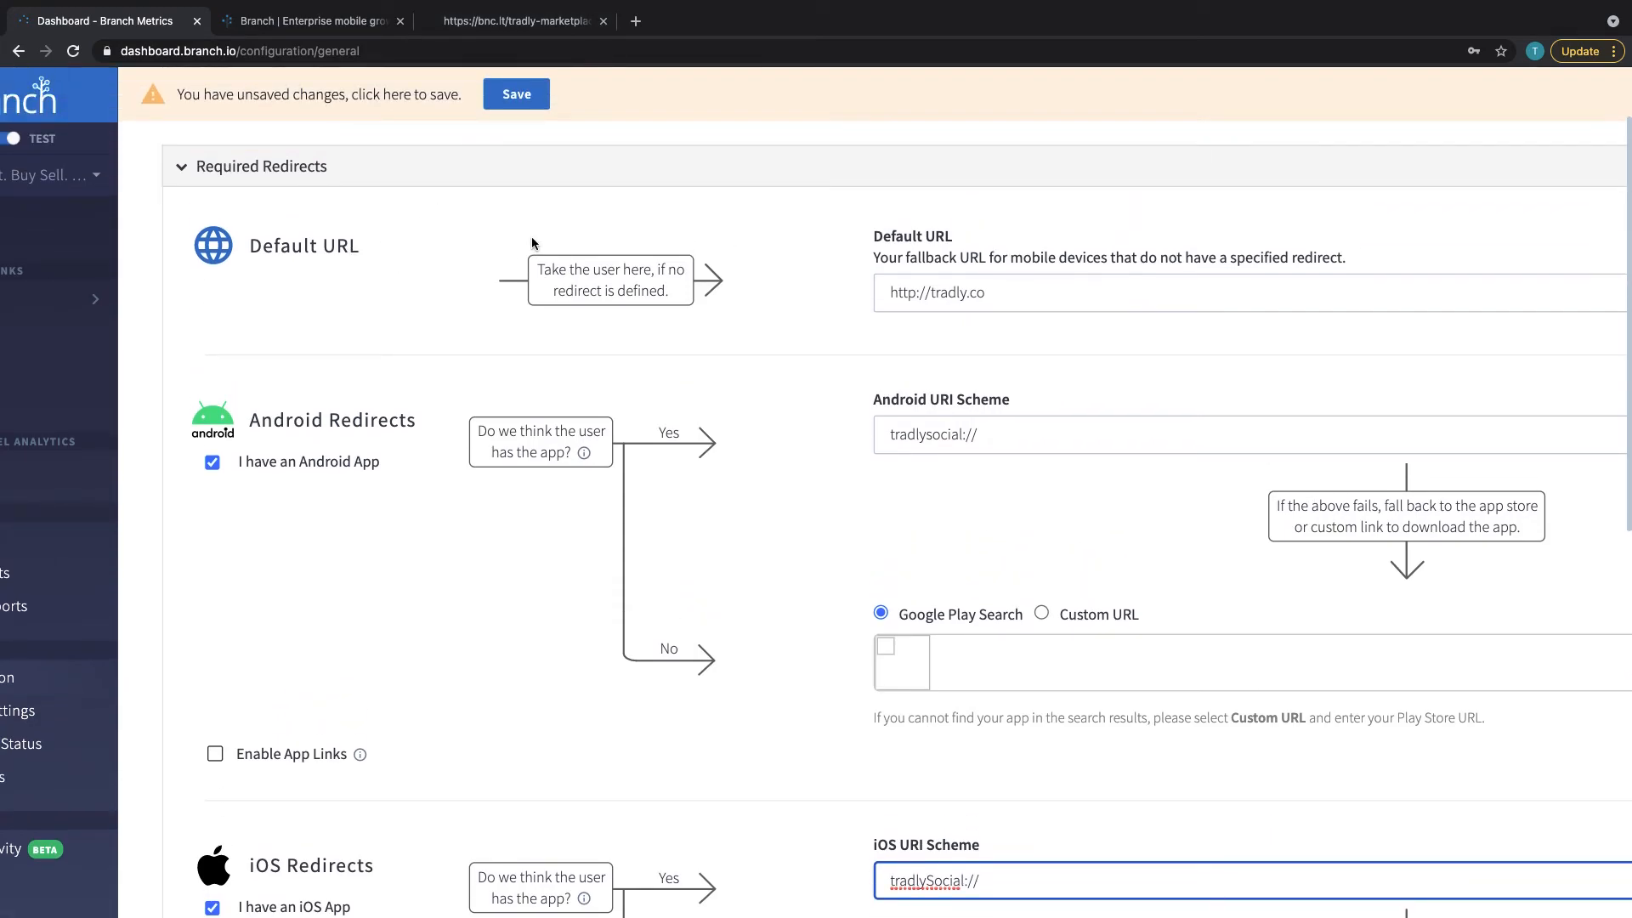
left_click(485, 15)
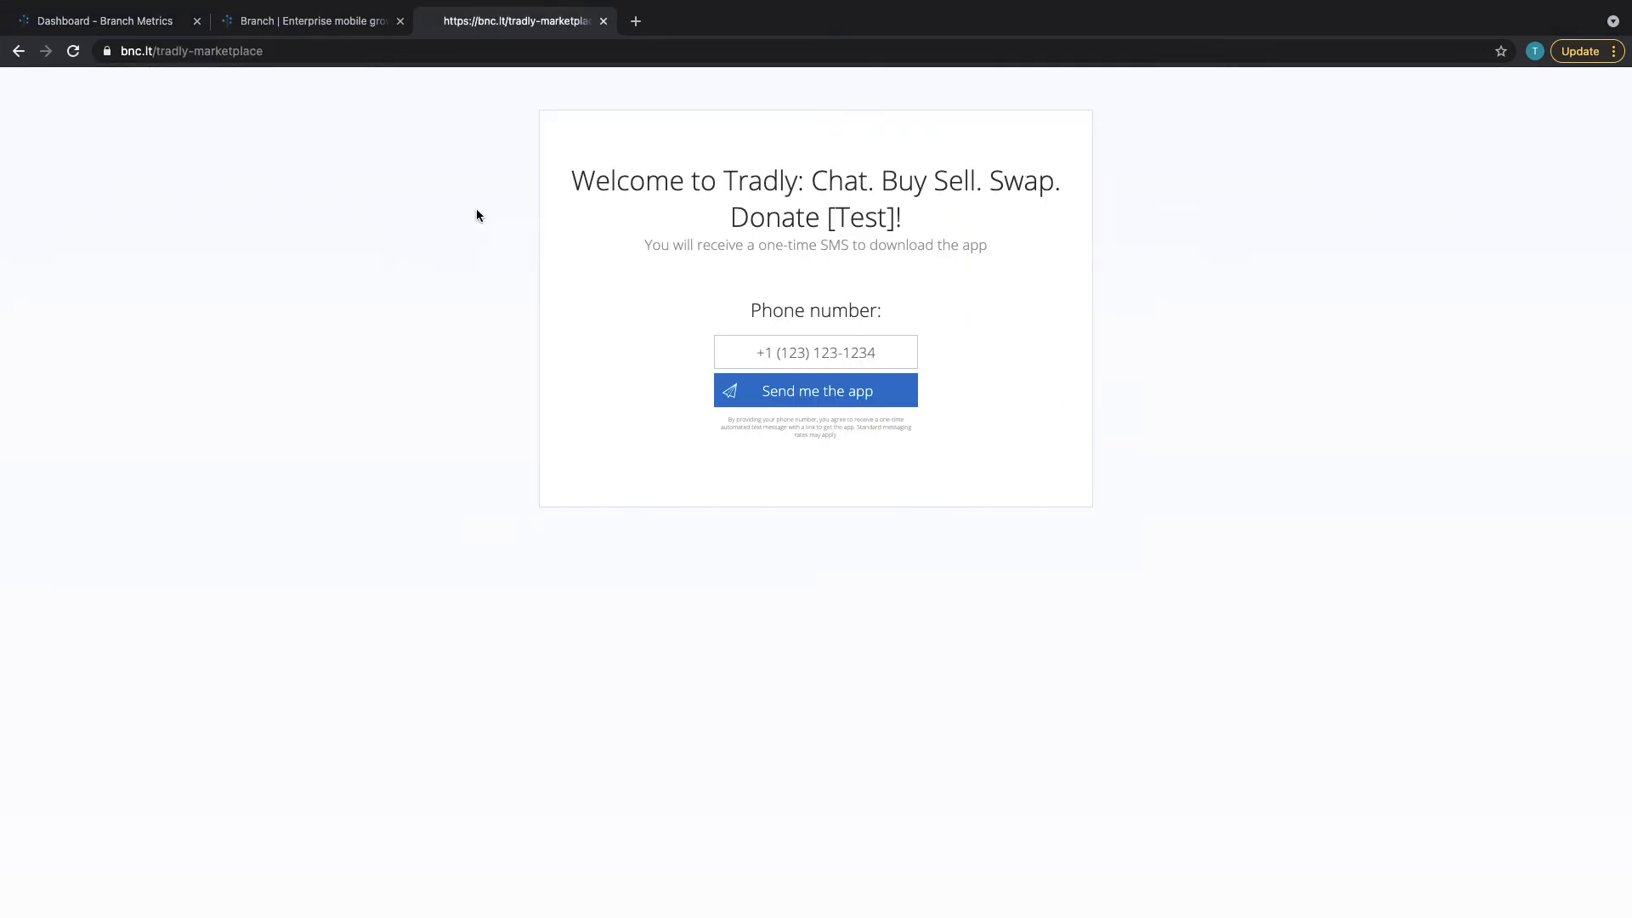
Search Google Play for tradlysocial and choose TradlySocial NEW 2020 as the Android app
left_click(134, 31)
scroll(510, 519, "down", 1)
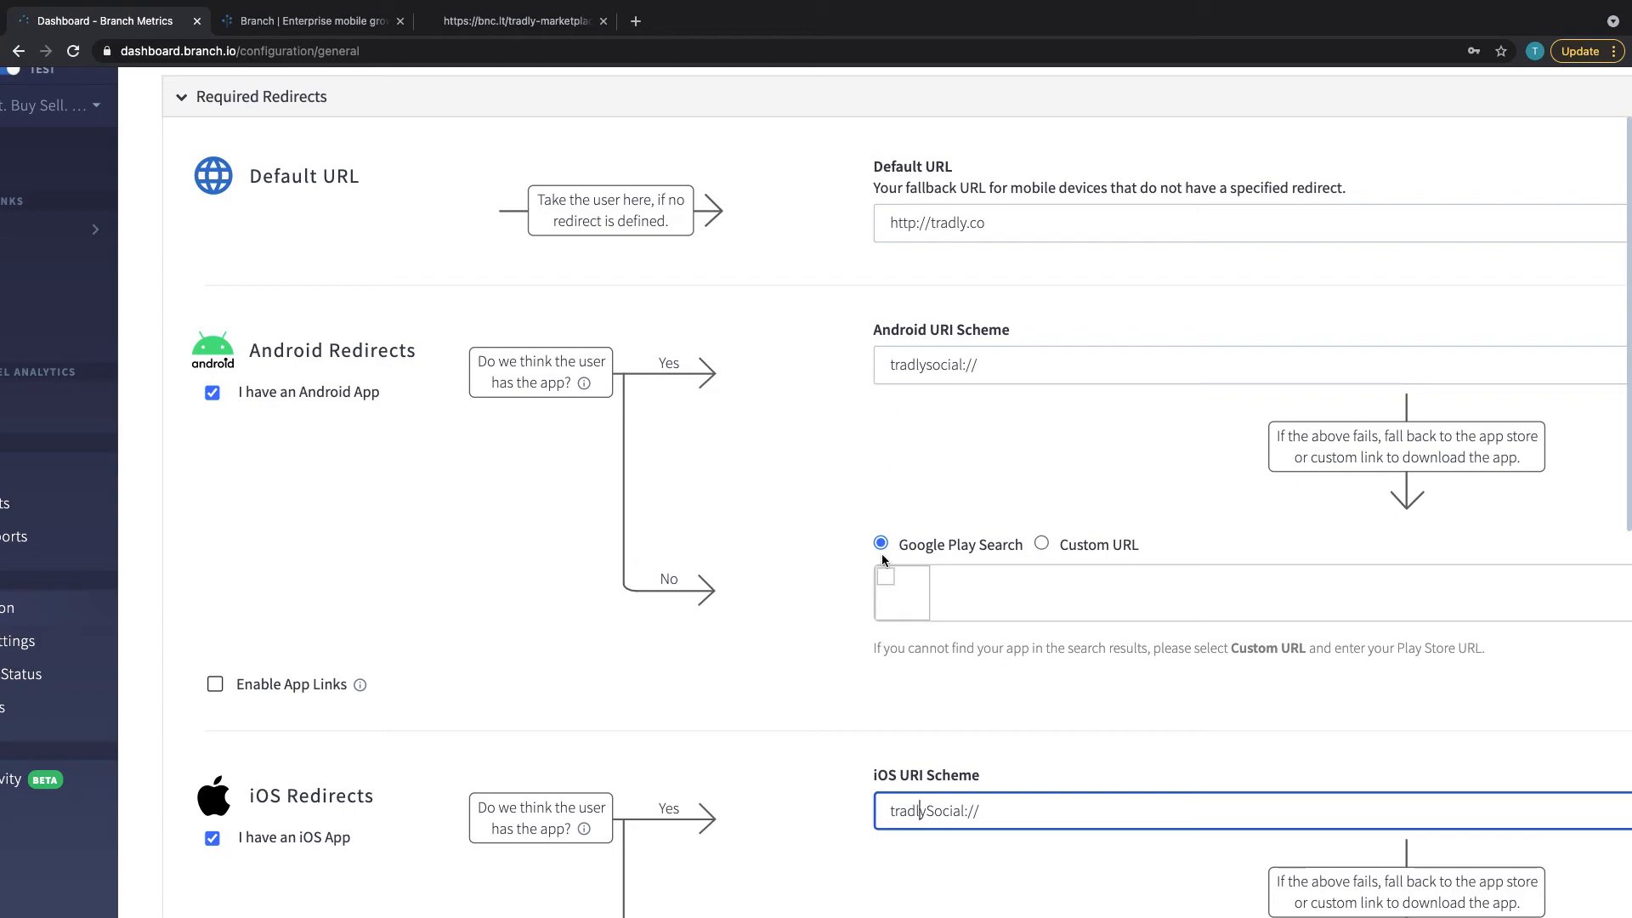
left_click(899, 595)
left_click(901, 597)
type("tradlysocial")
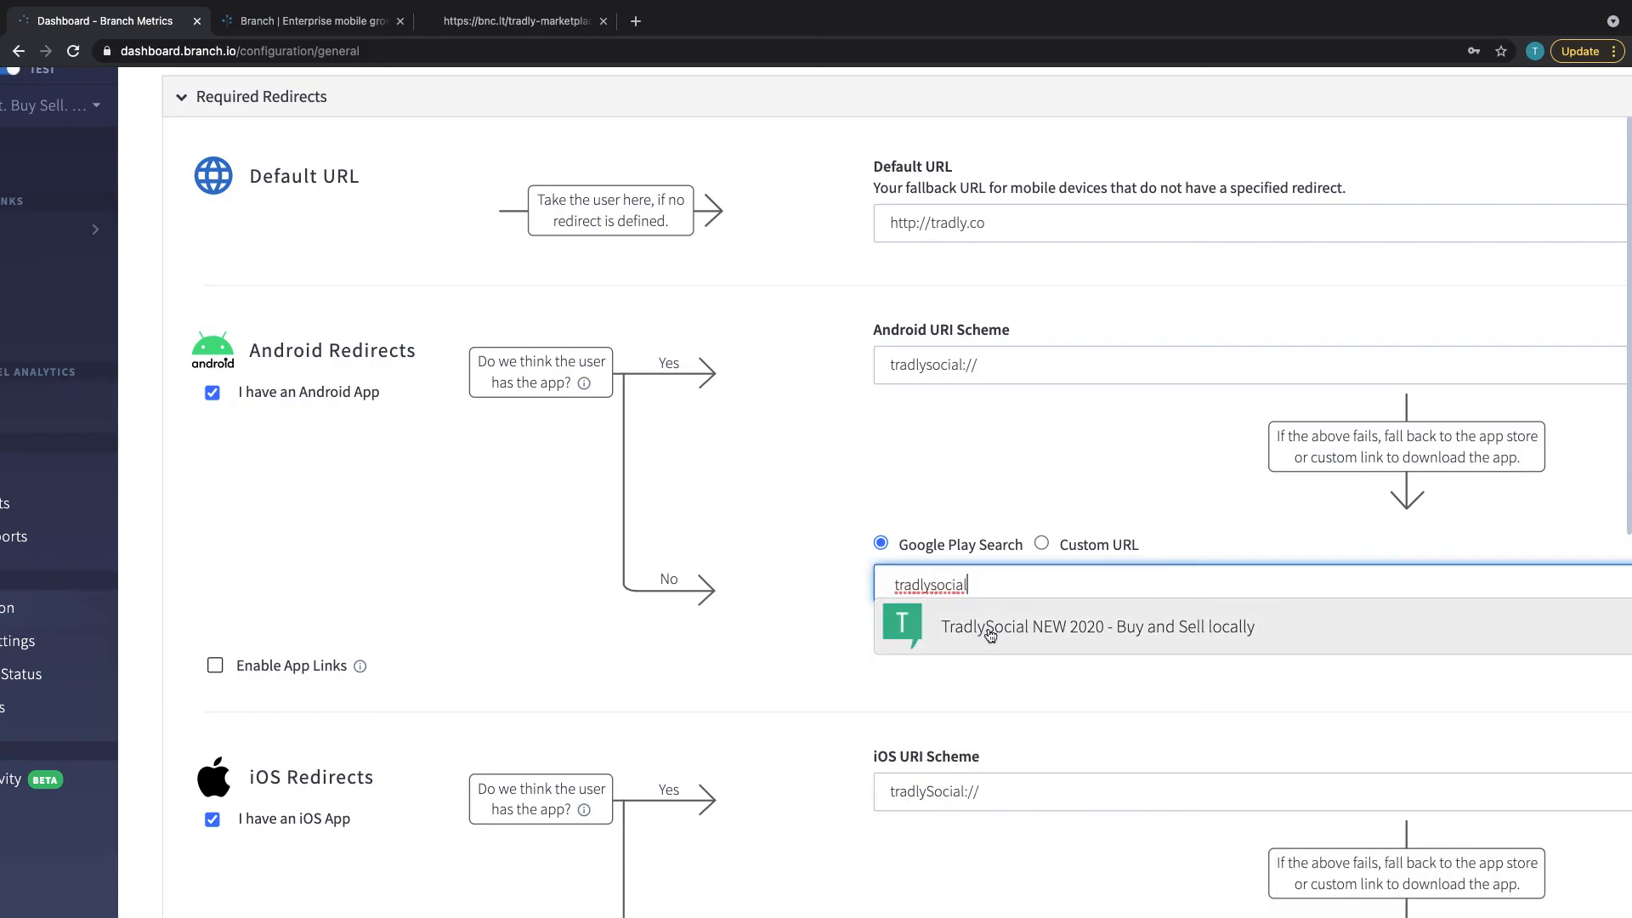
left_click(986, 629)
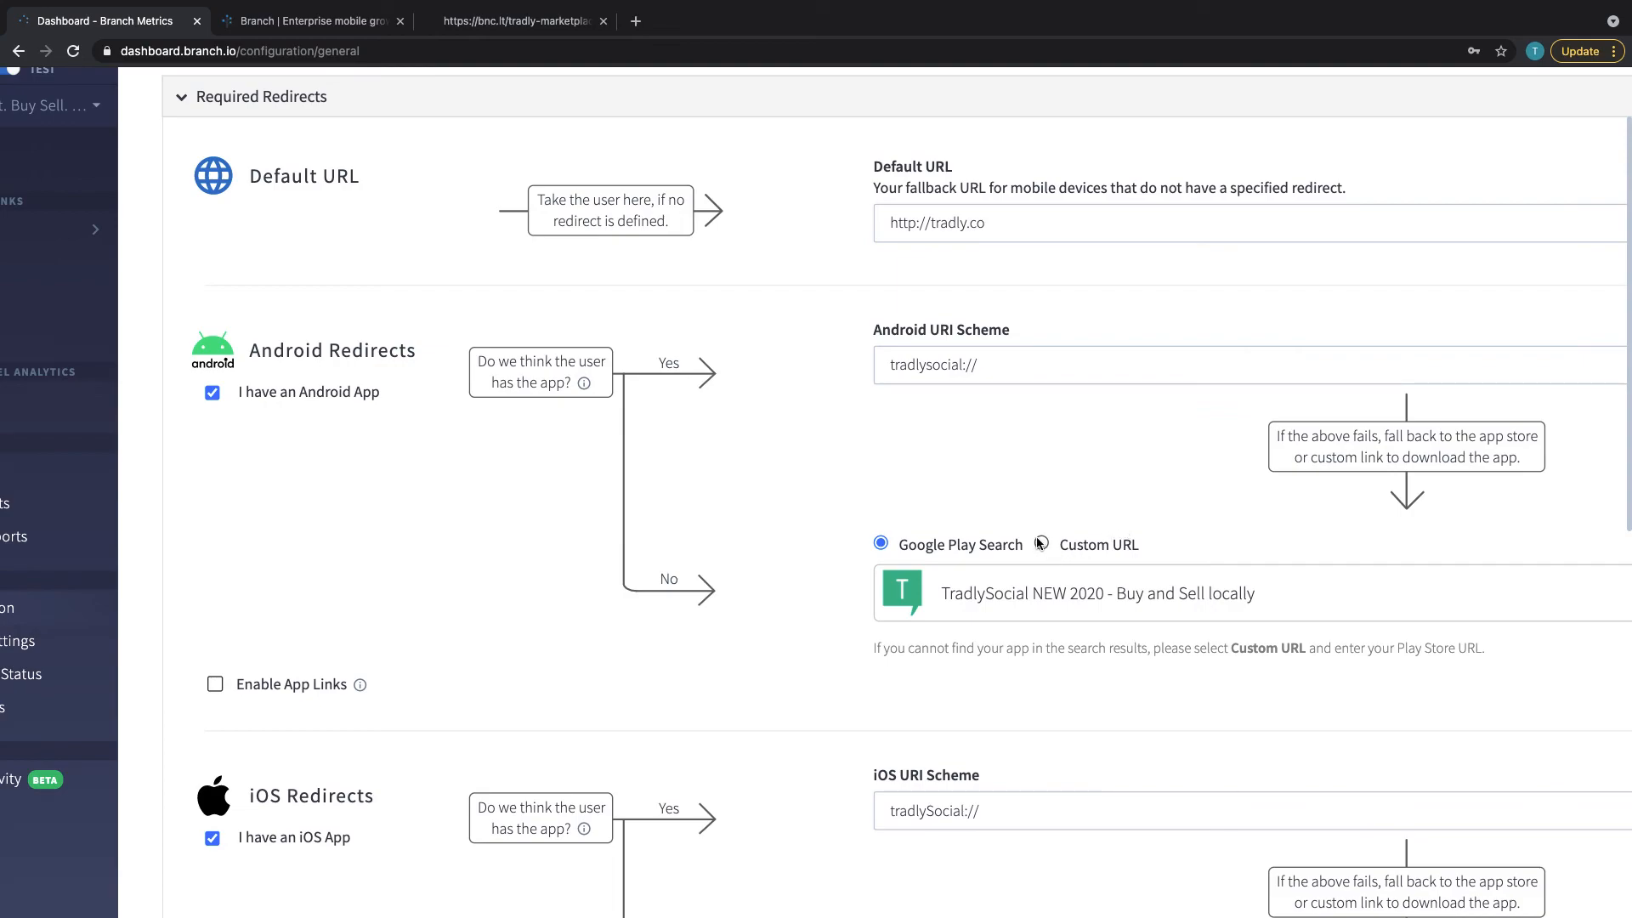
Open the shared product from the Sandwich Store chat in the simulator
scroll(1042, 578, "down", 5)
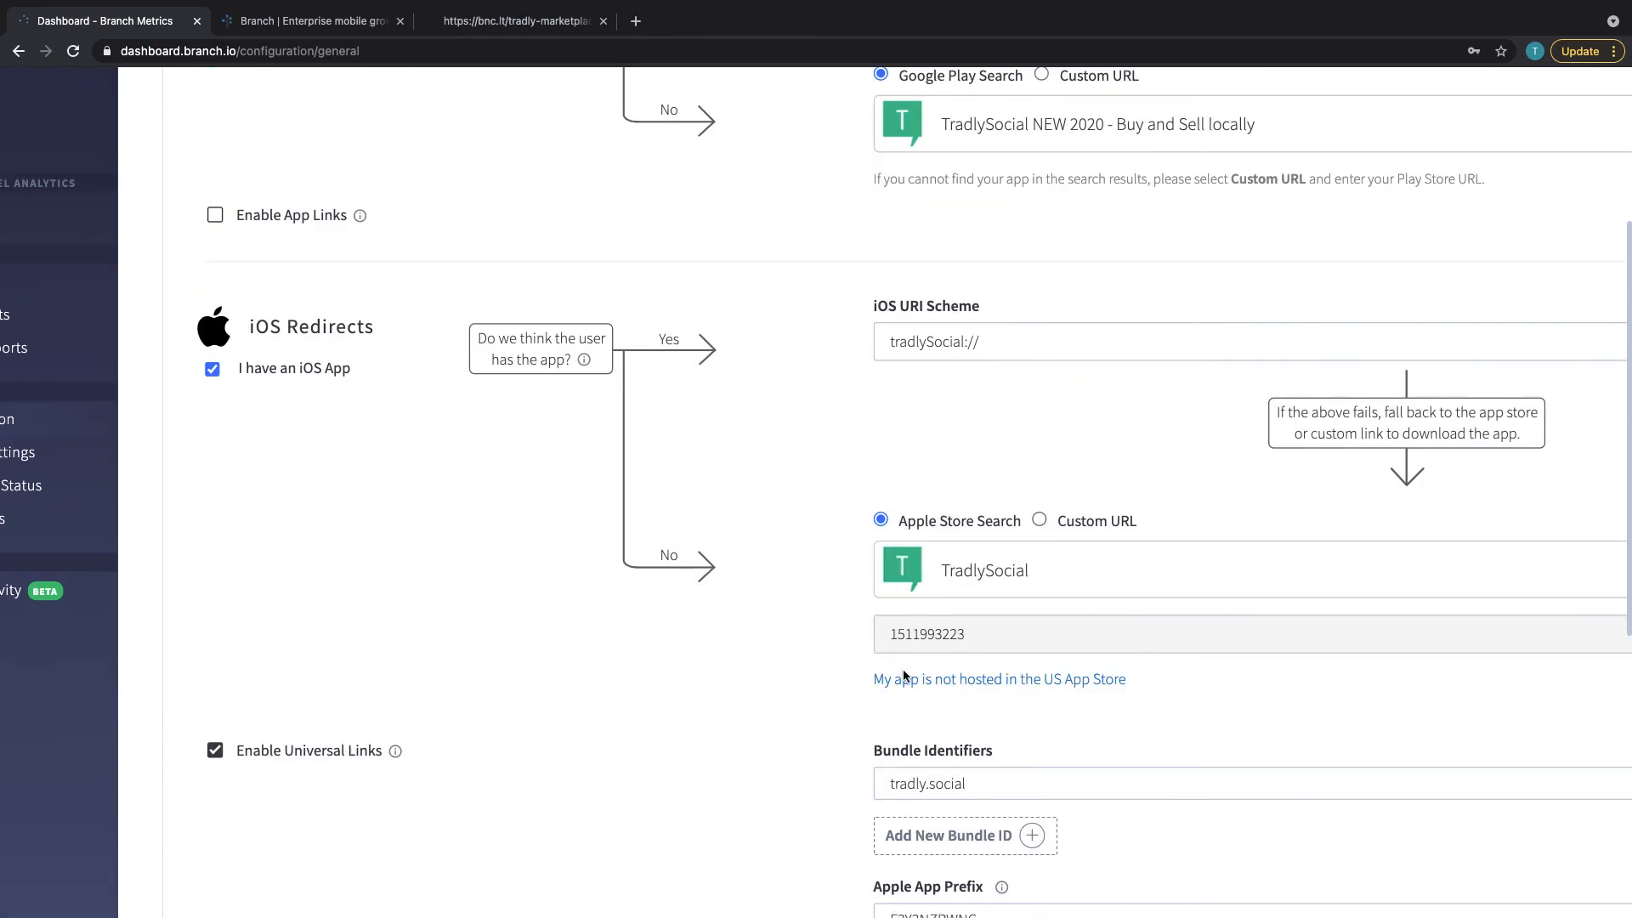
scroll(895, 663, "down", 2)
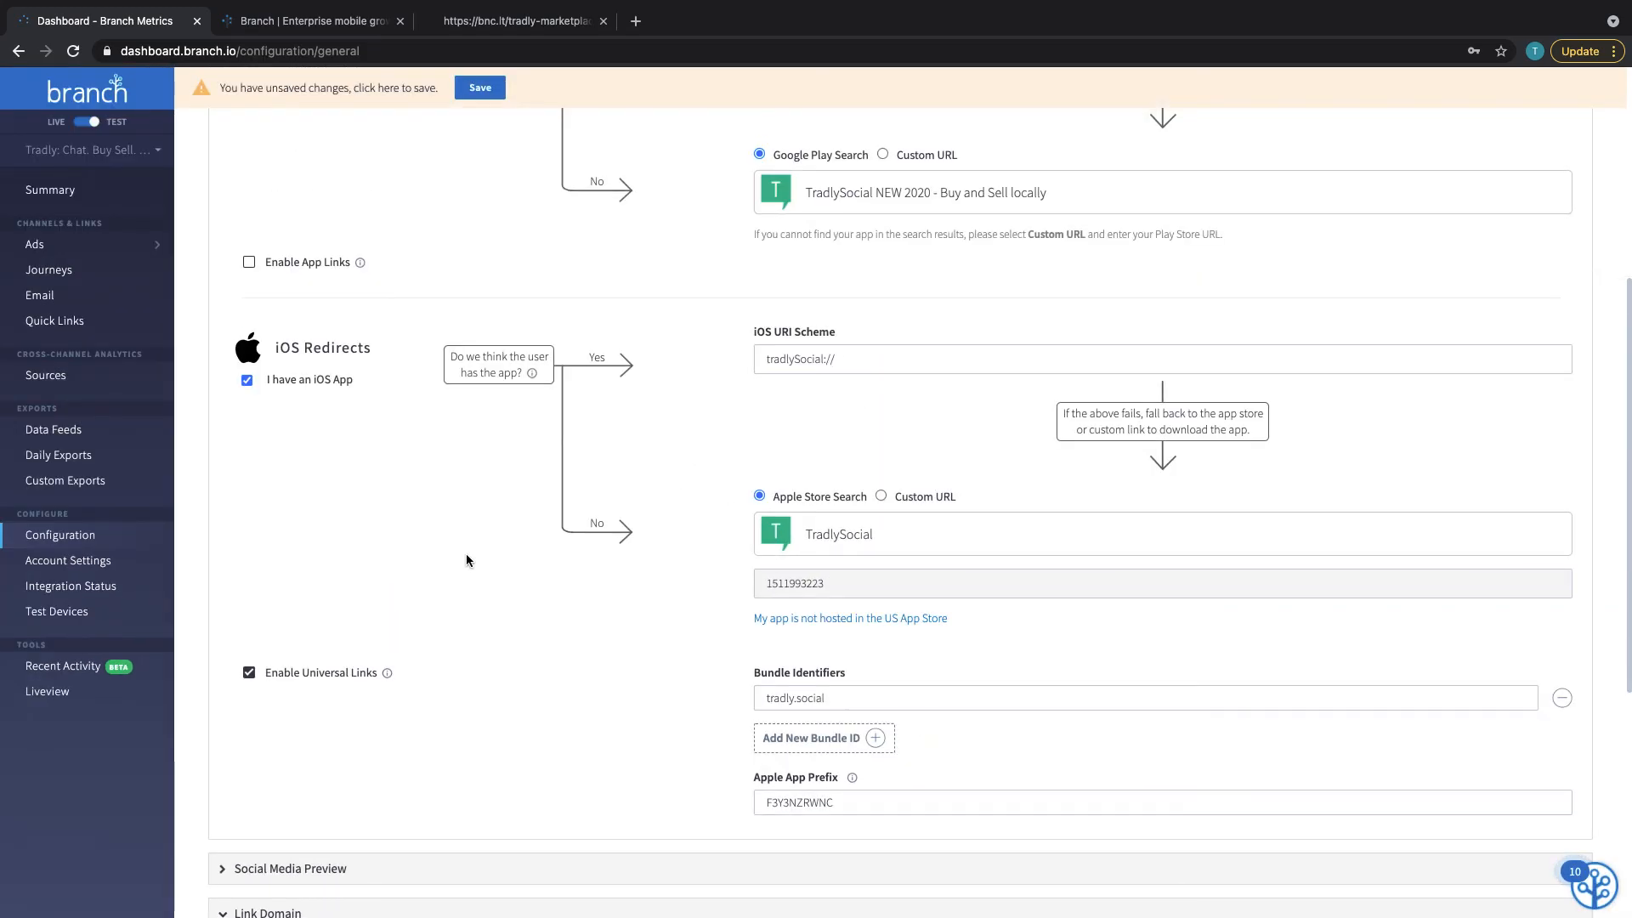
scroll(466, 556, "up", 2)
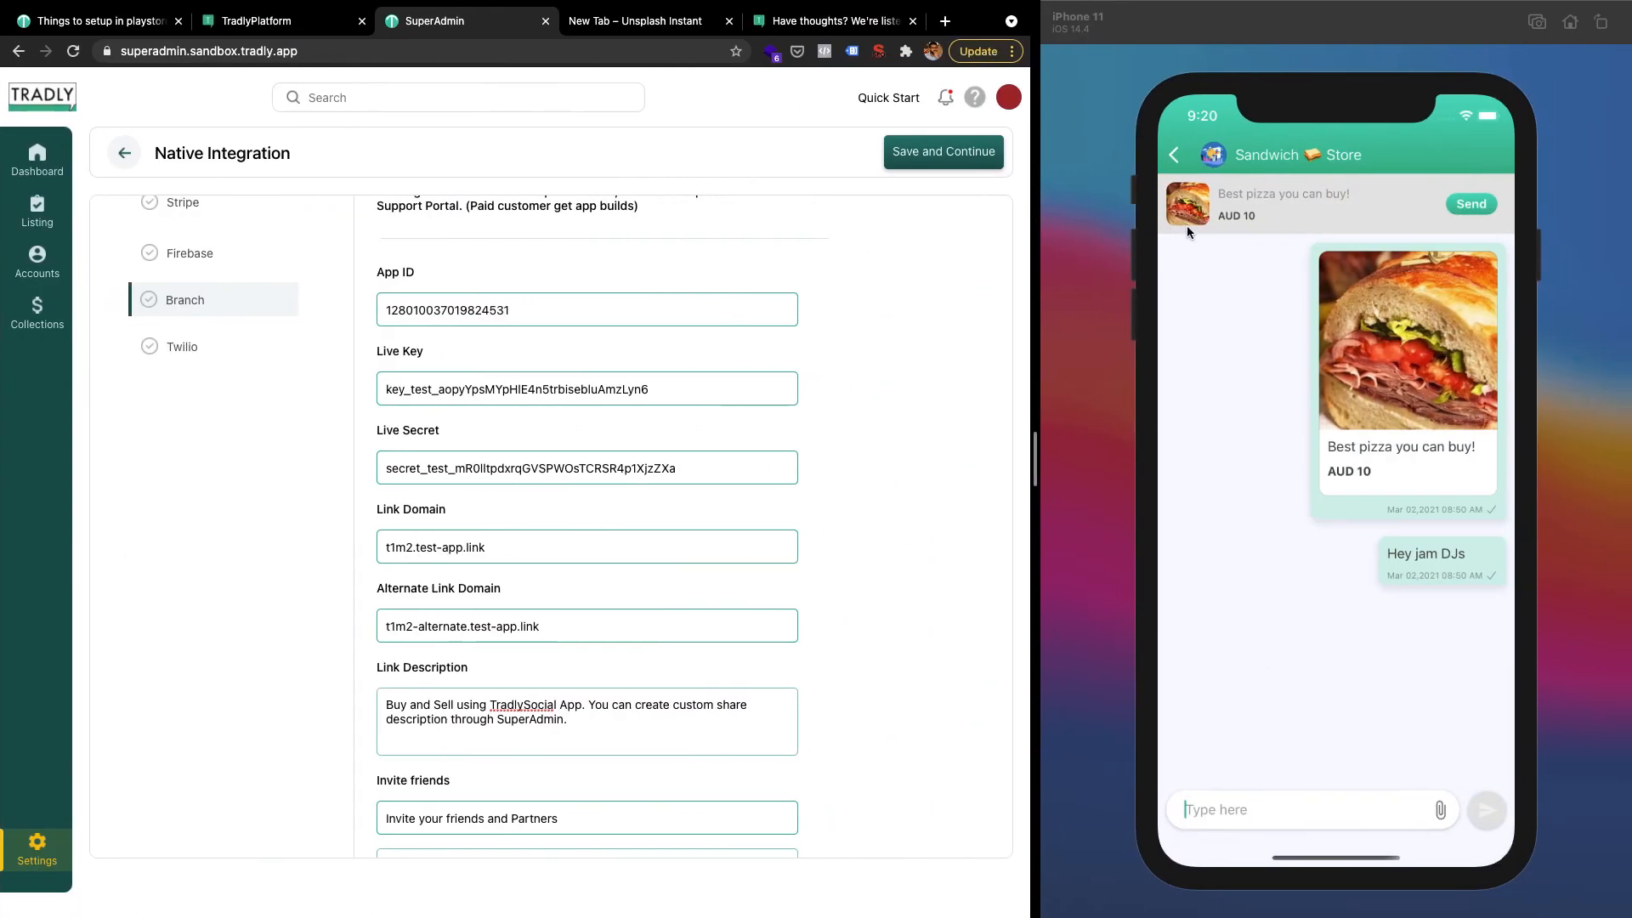
left_click(1187, 224)
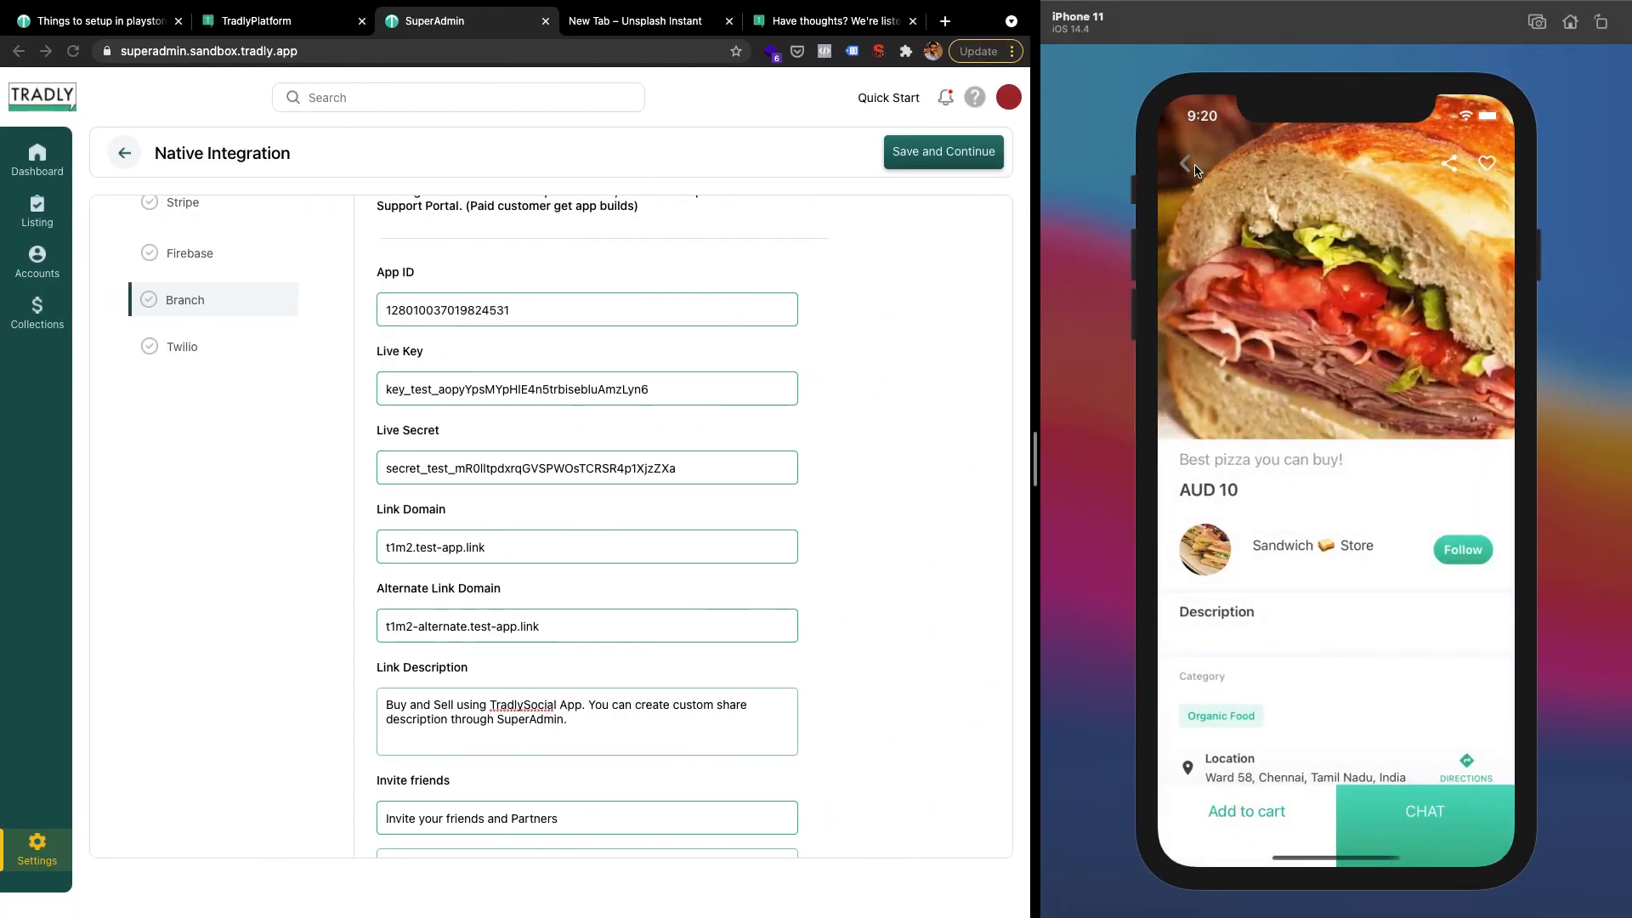
Return the app to its home screen and check the Branch key and App ID in Account Settings
left_click(1187, 164)
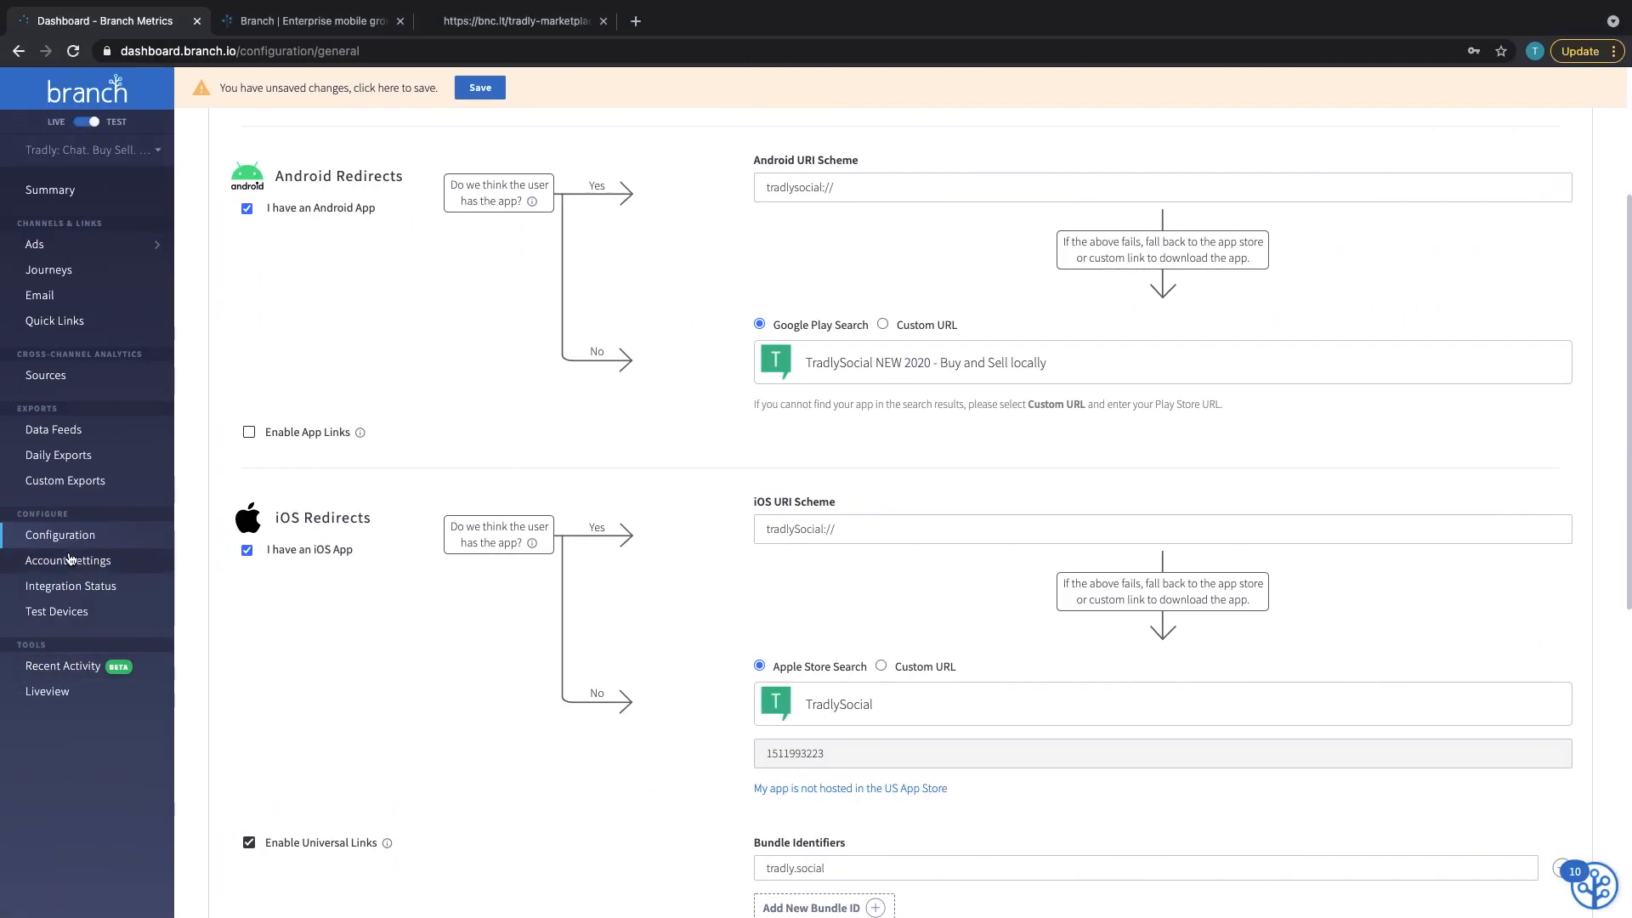
left_click(71, 559)
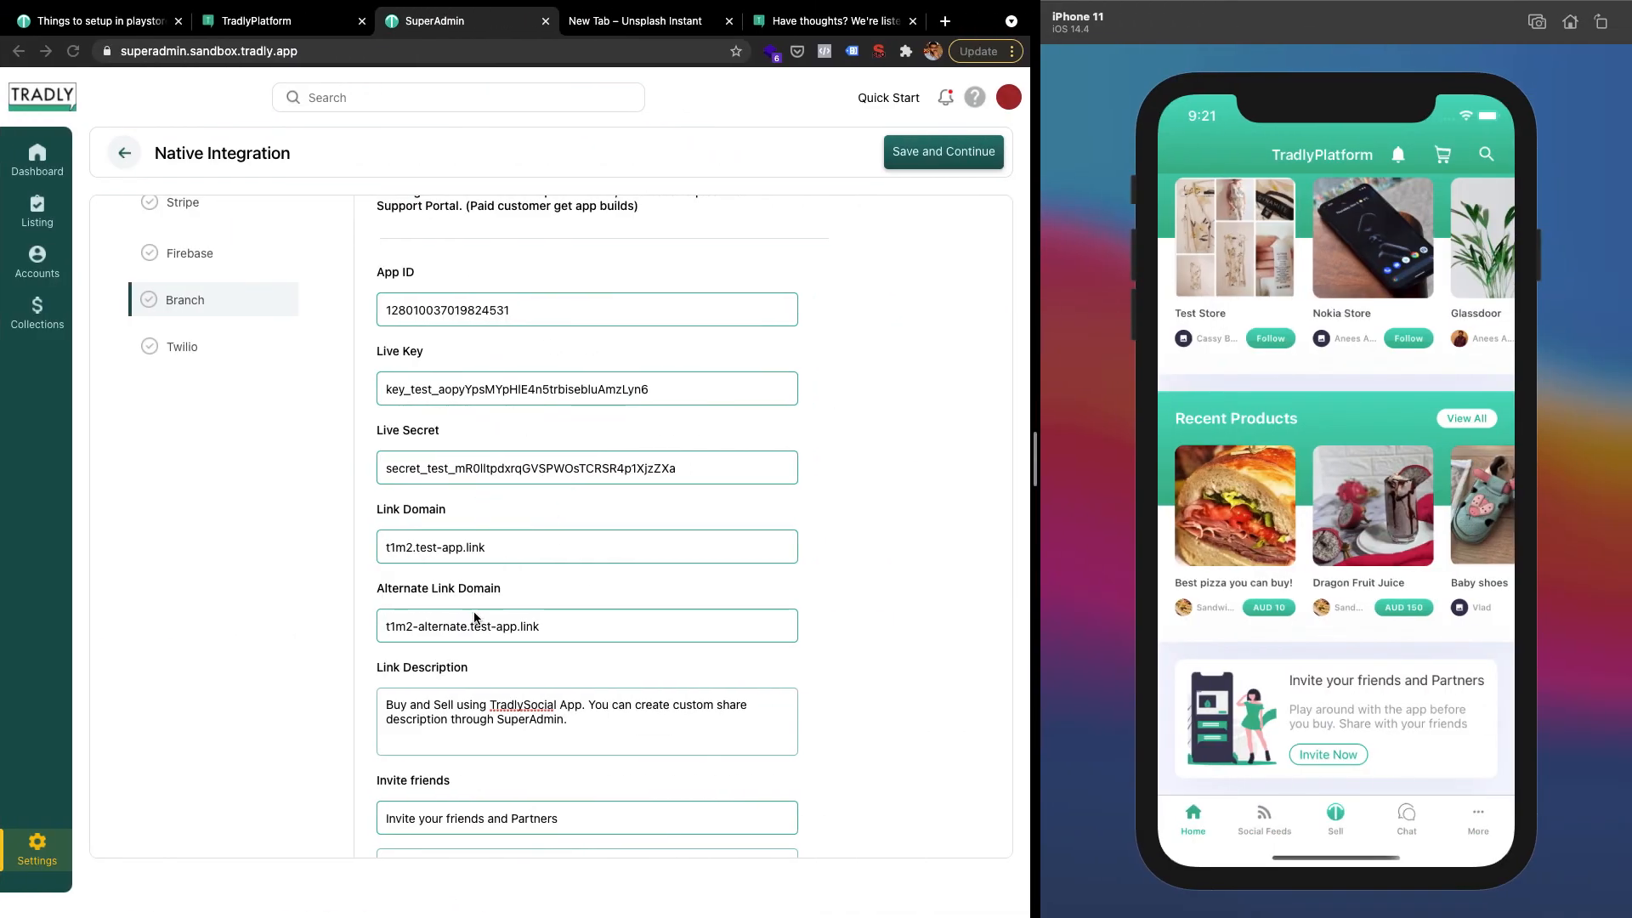
scroll(513, 742, "down", 3)
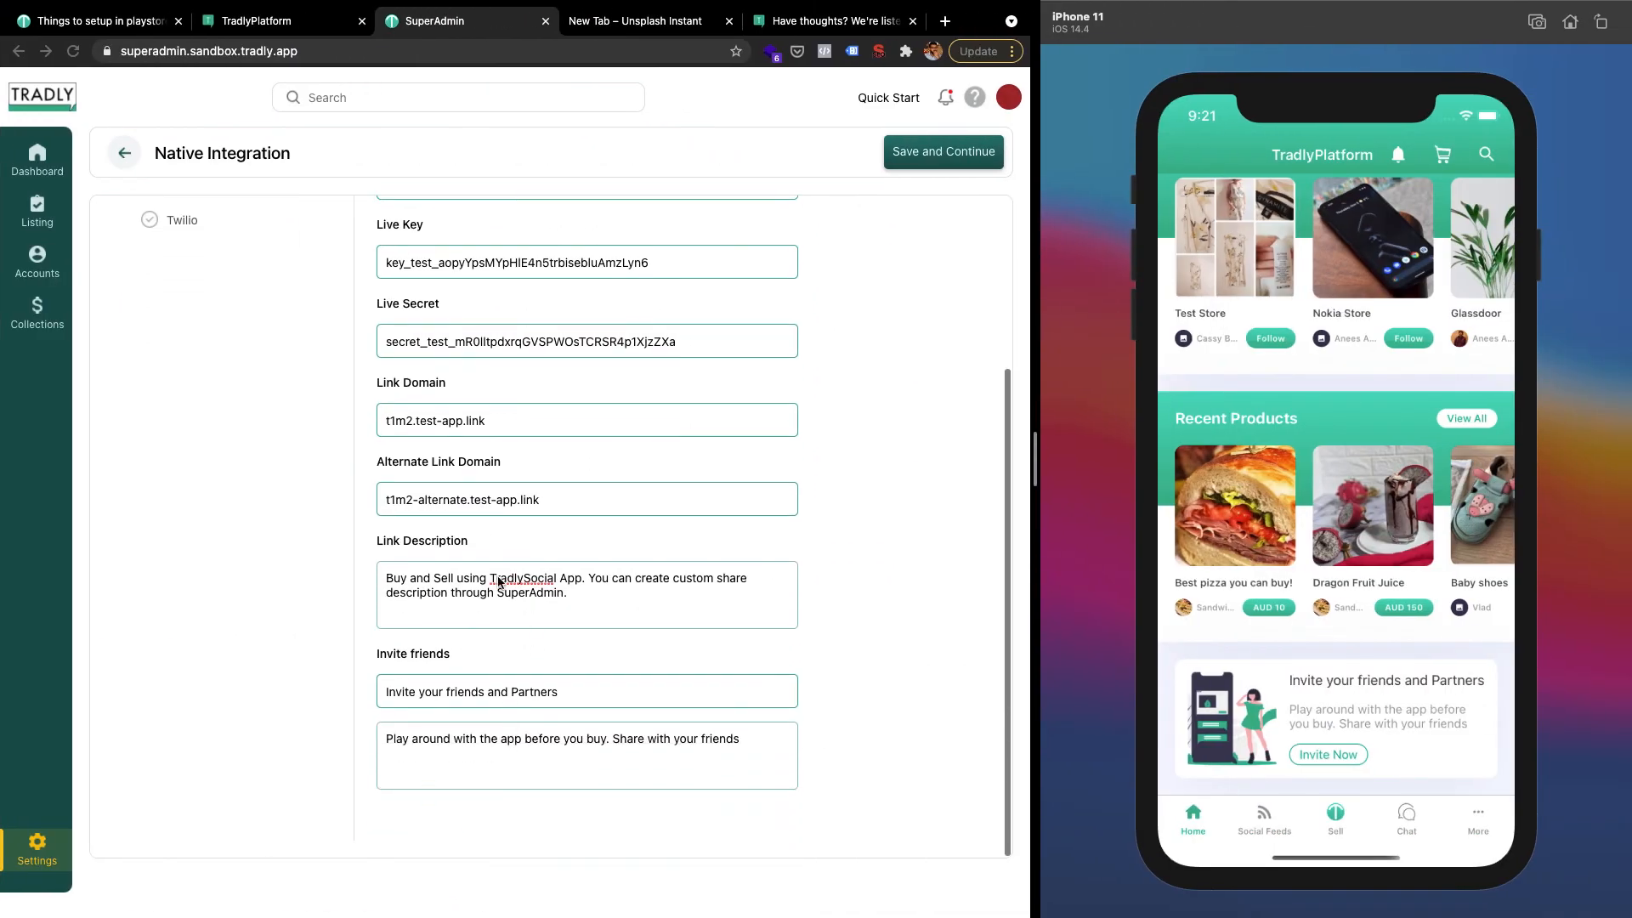
scroll(596, 621, "up", 5)
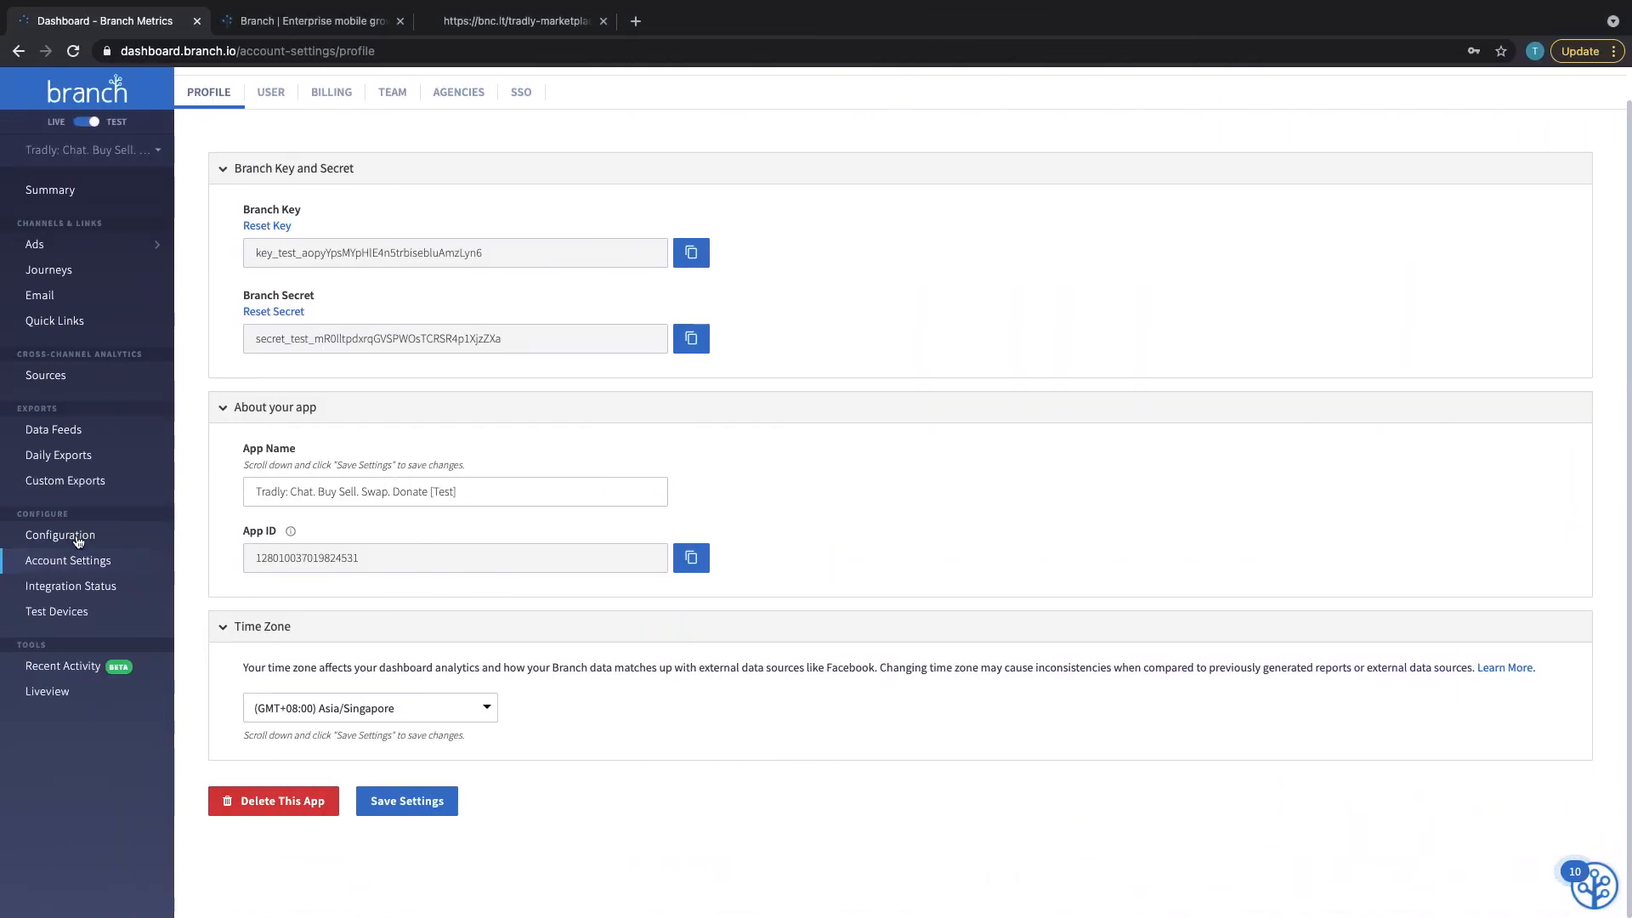
Reopen Configuration and focus the Android URI scheme field showing com.thahaseen.tradly://
left_click(45, 535)
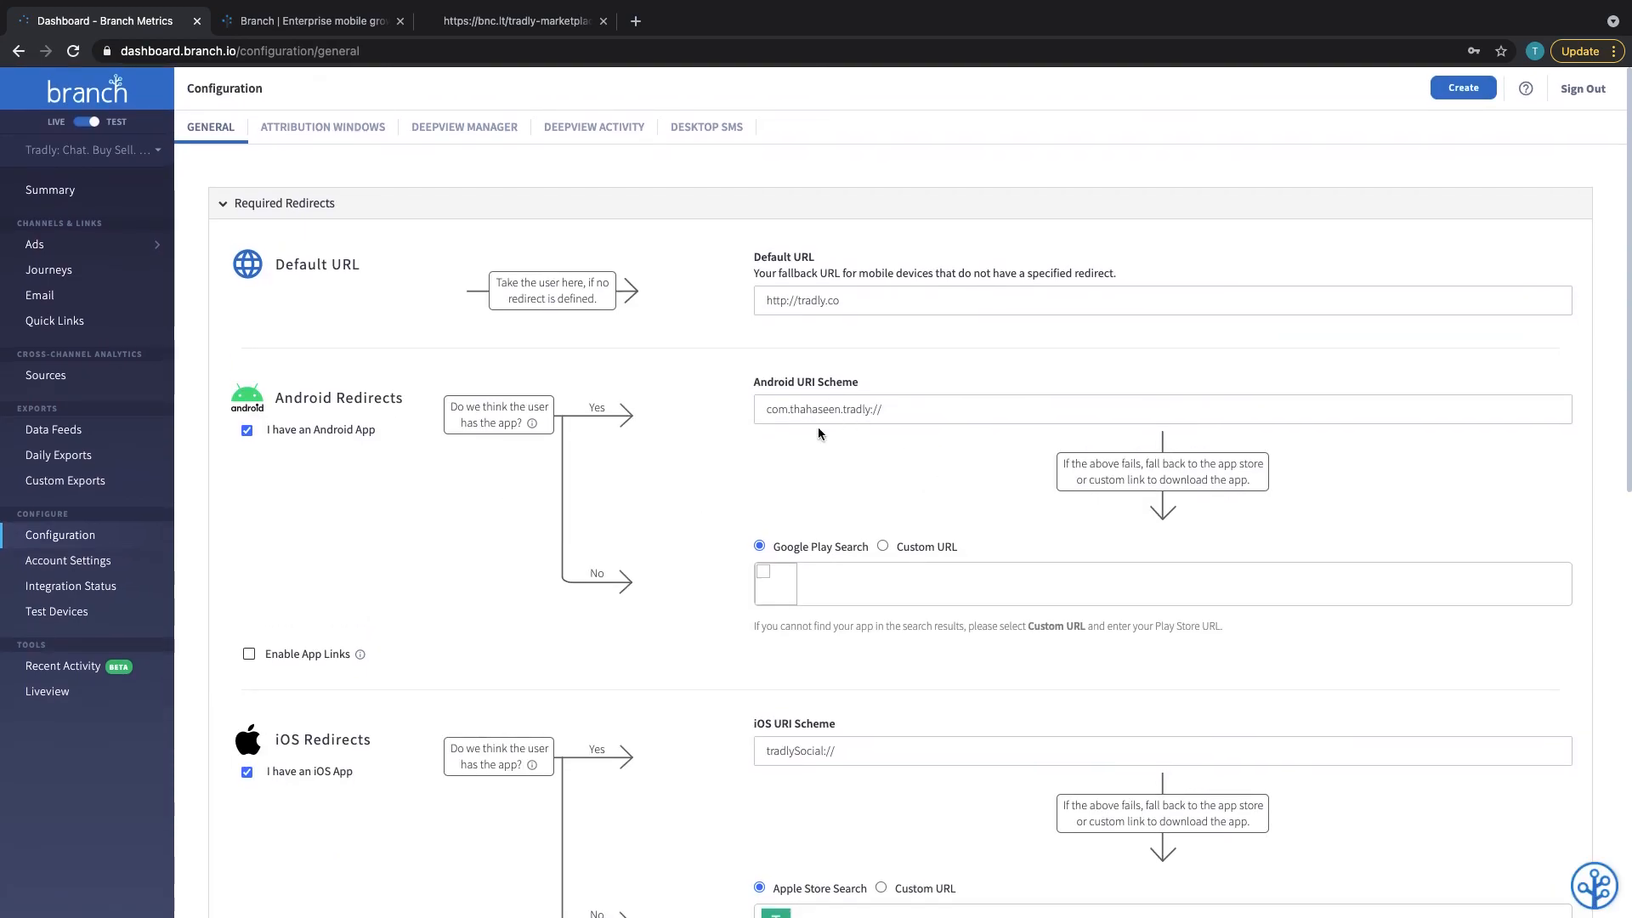
left_click(817, 409)
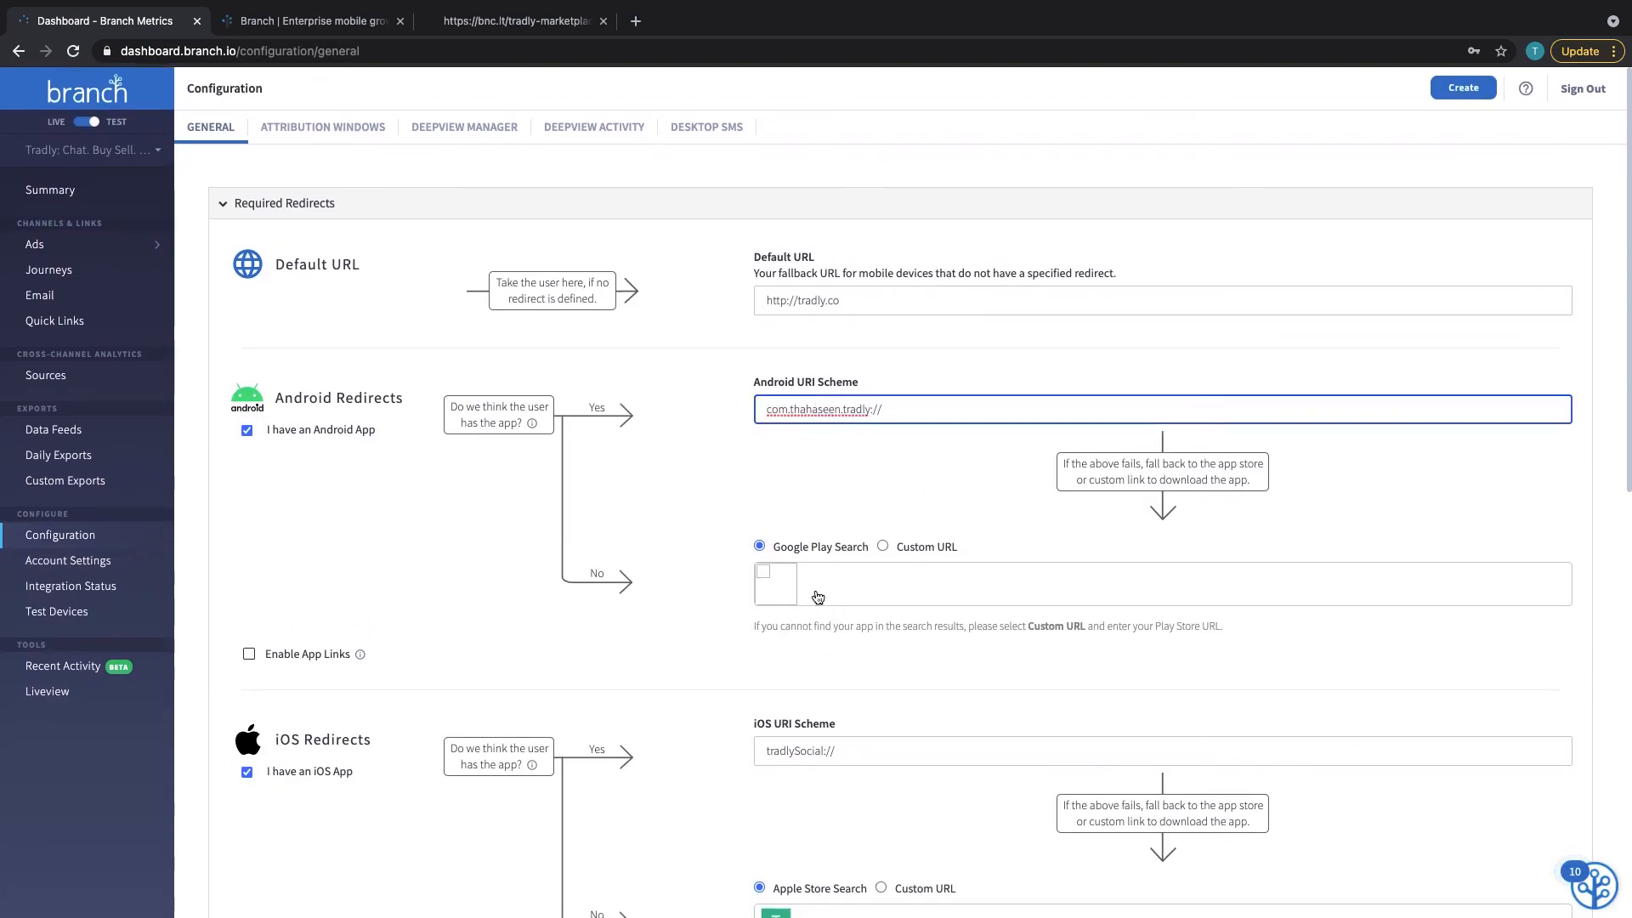
scroll(839, 650, "down", 5)
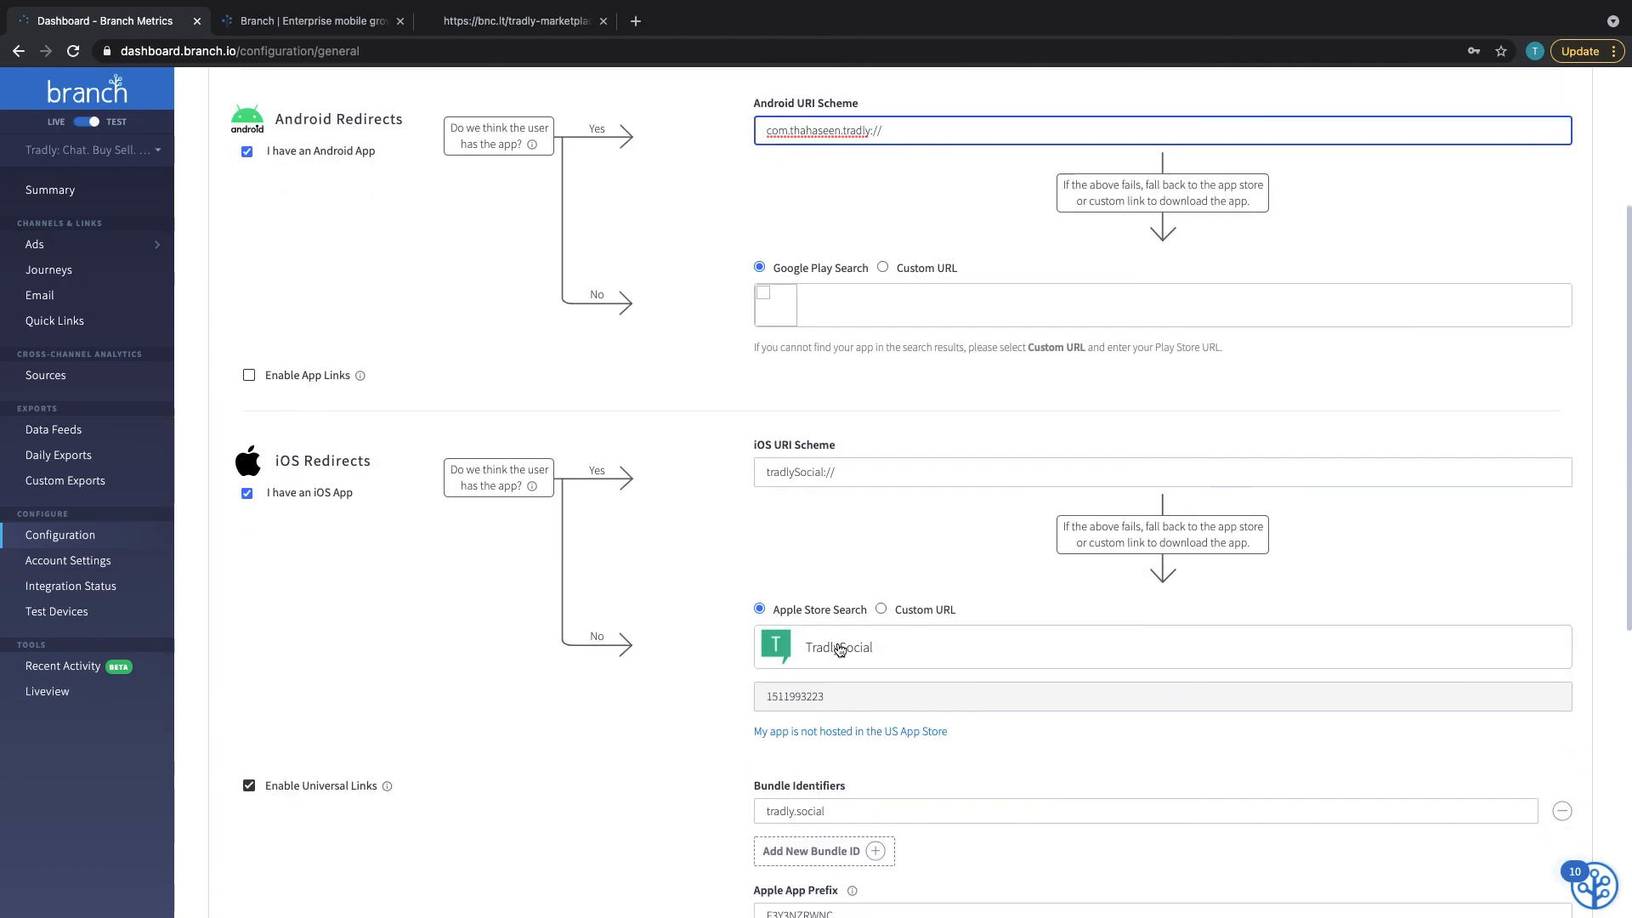